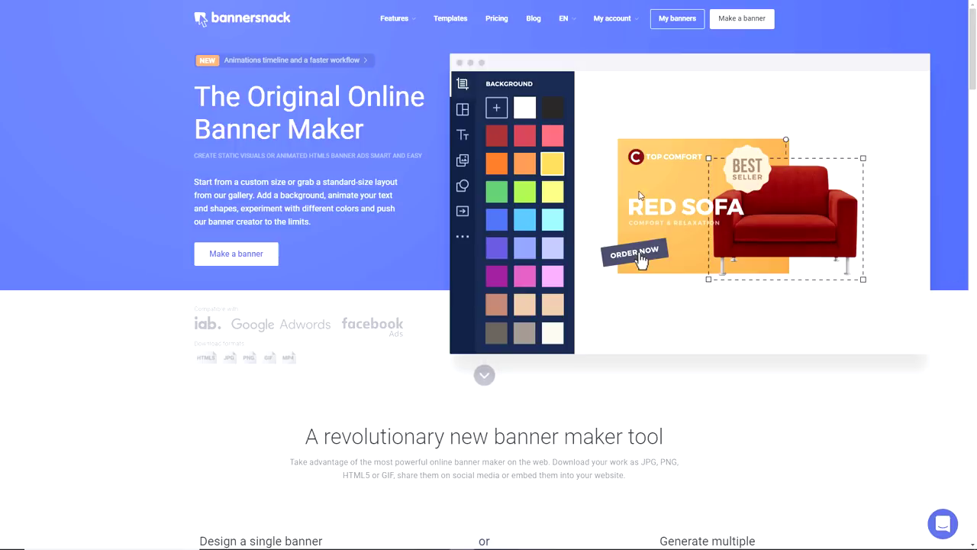
Look through the Bannersnack home page, from the banner maker overview to the supported ad networks and export formats.
scroll(629, 180, "down", 3)
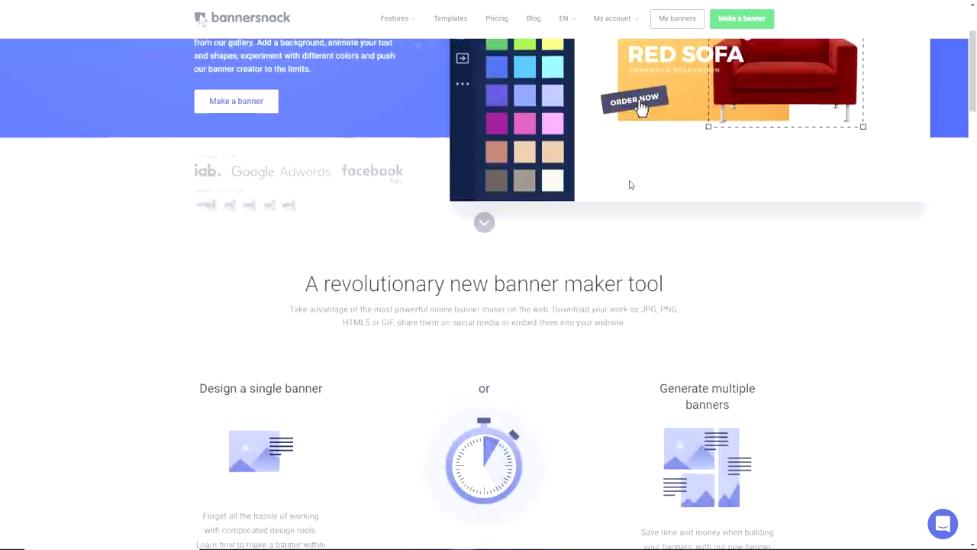
scroll(629, 184, "down", 3)
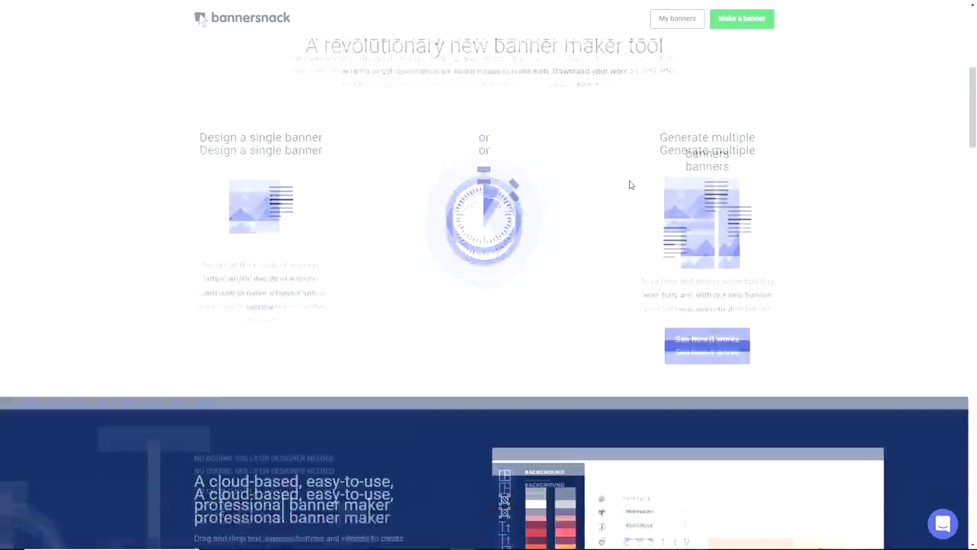
scroll(629, 184, "down", 3)
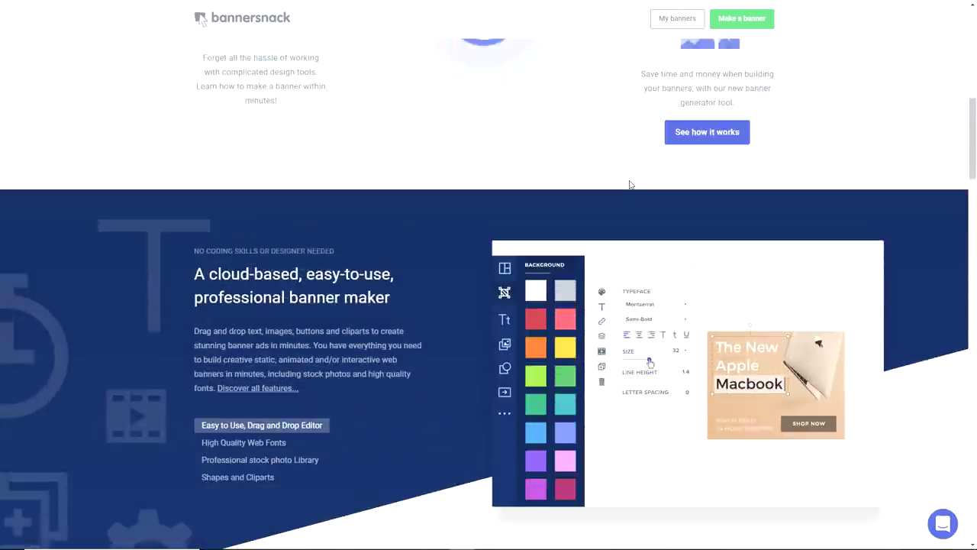
scroll(630, 185, "down", 3)
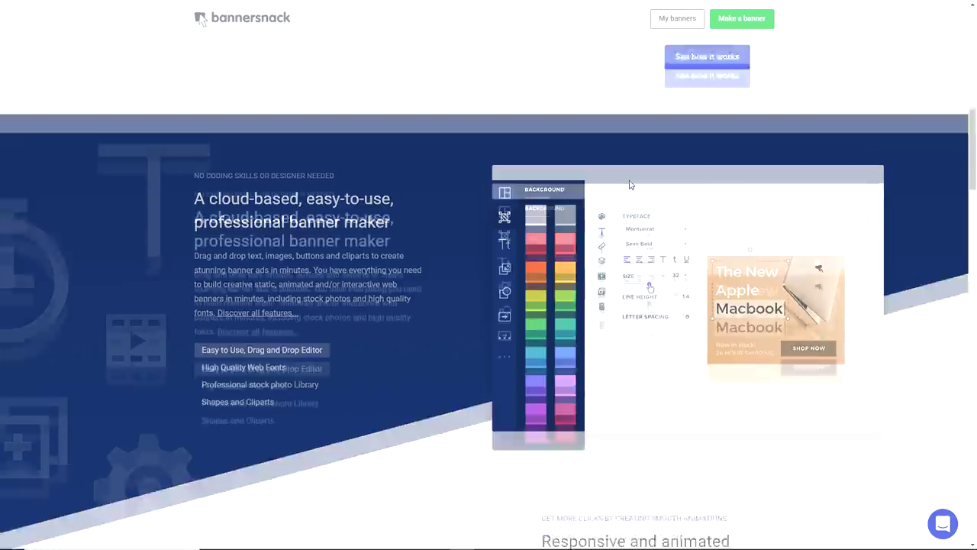
scroll(630, 185, "down", 3)
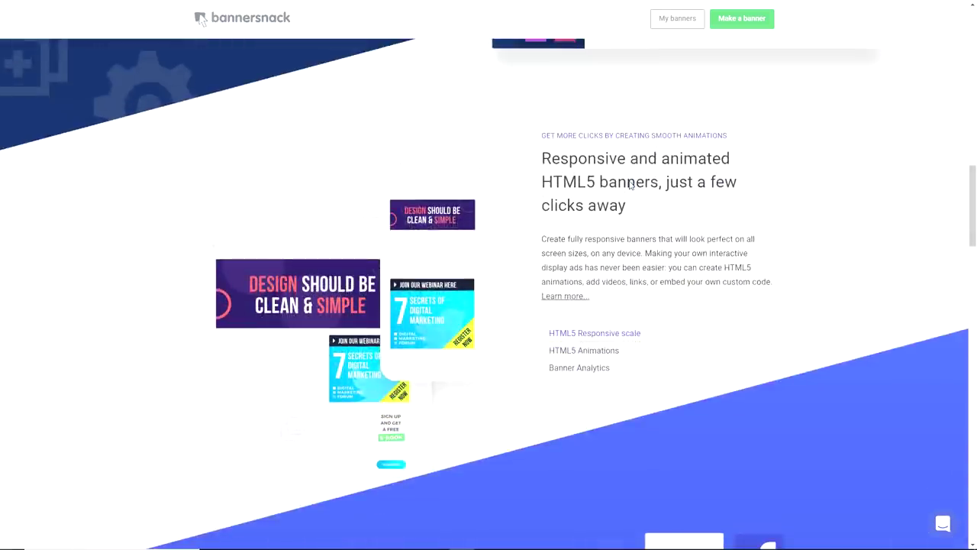
scroll(629, 185, "down", 2)
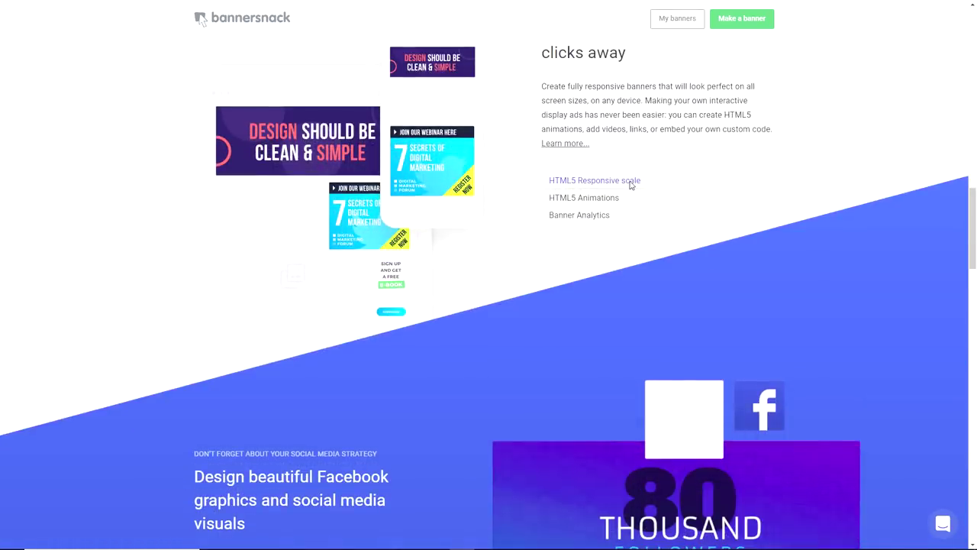
scroll(631, 185, "down", 1)
scroll(631, 185, "down", 3)
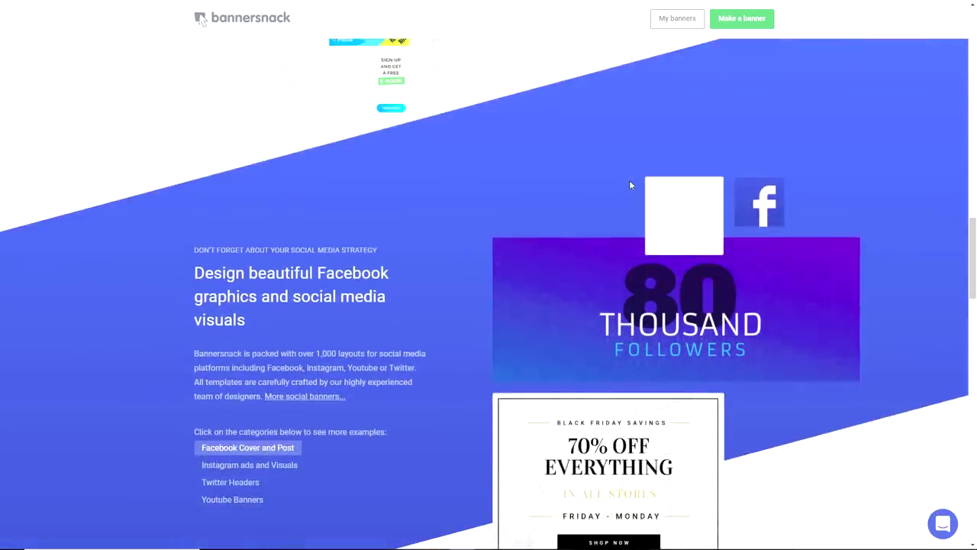
scroll(631, 185, "down", 1)
scroll(629, 185, "down", 3)
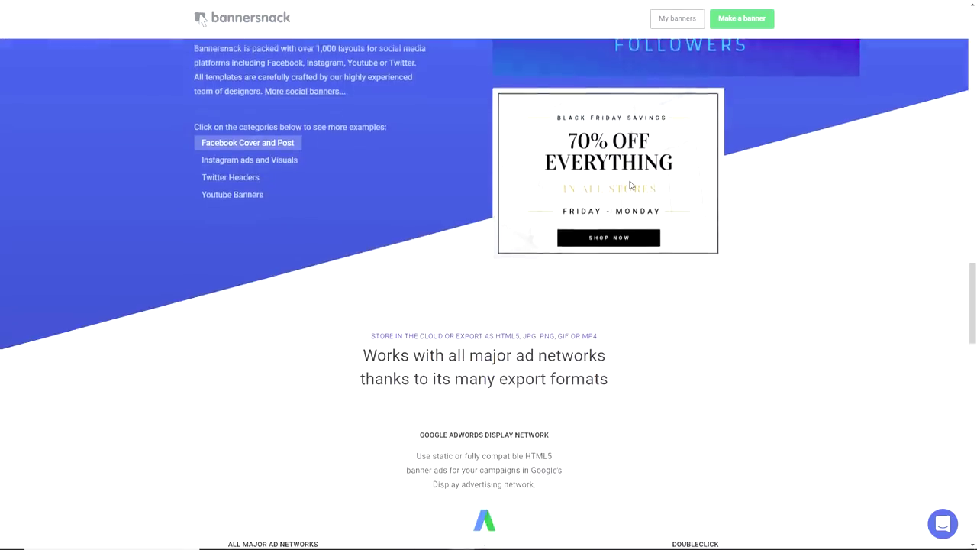
scroll(630, 185, "down", 2)
scroll(630, 185, "down", 4)
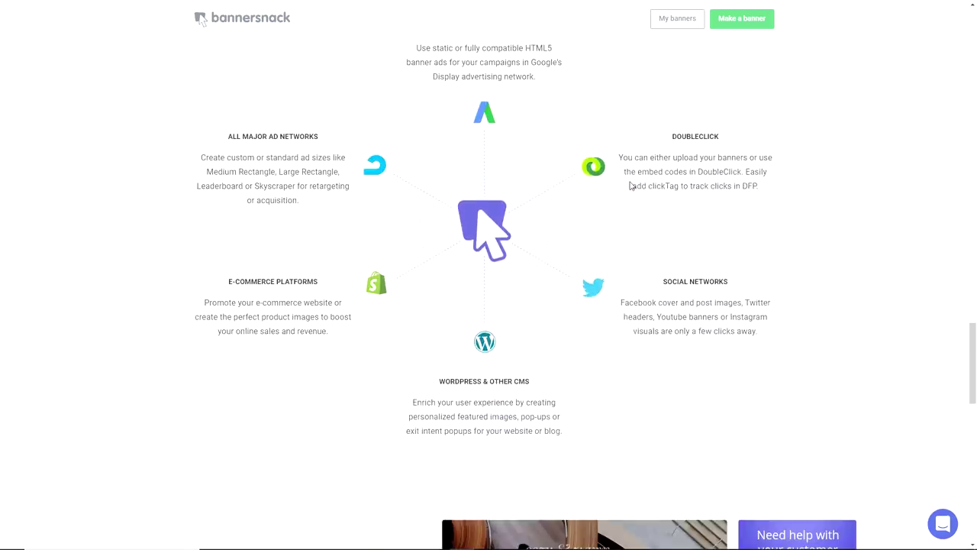
scroll(765, 362, "up", 15)
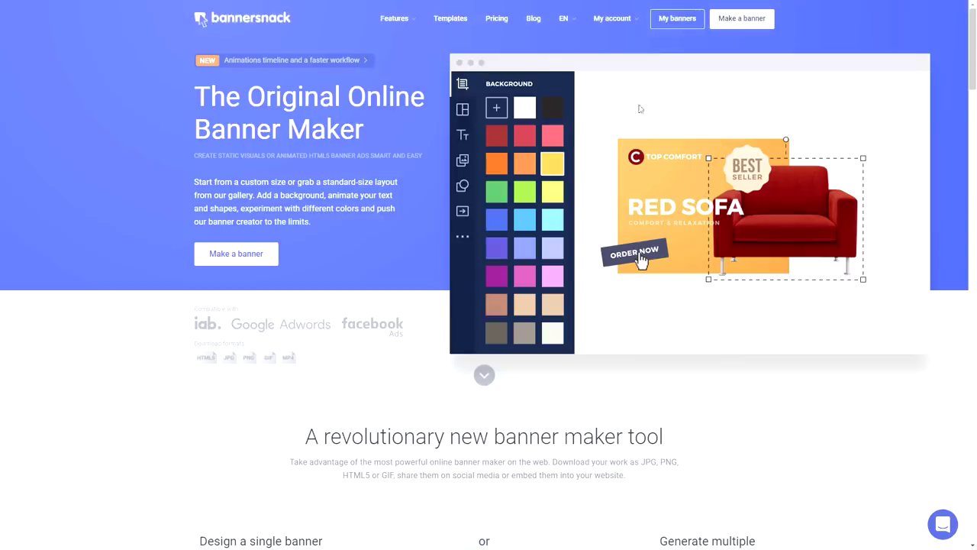
Open the Bannersnack banner templates and view the Fashion category.
left_click(458, 21)
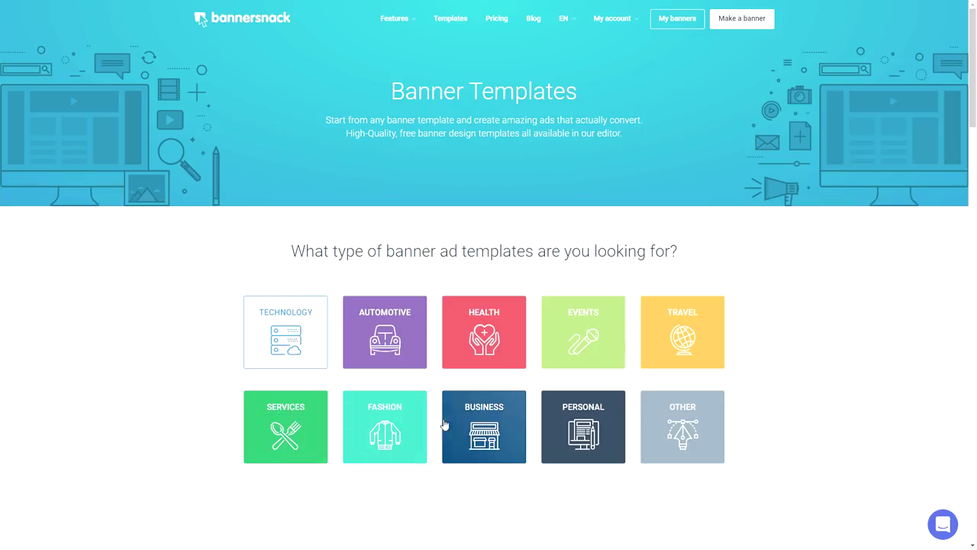
left_click(398, 424)
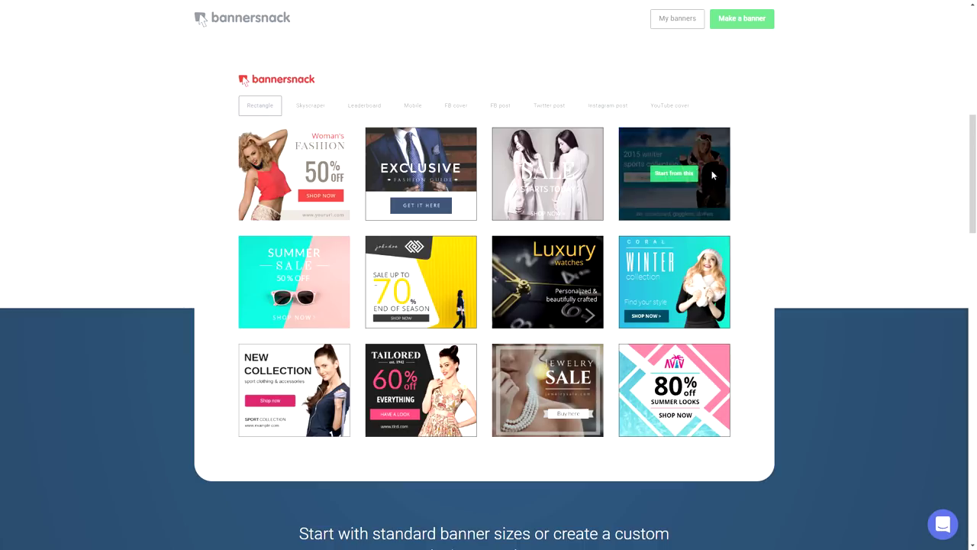
Start a single banner in the Facebook Cover size and apply the static Tae Bo template.
left_click(739, 26)
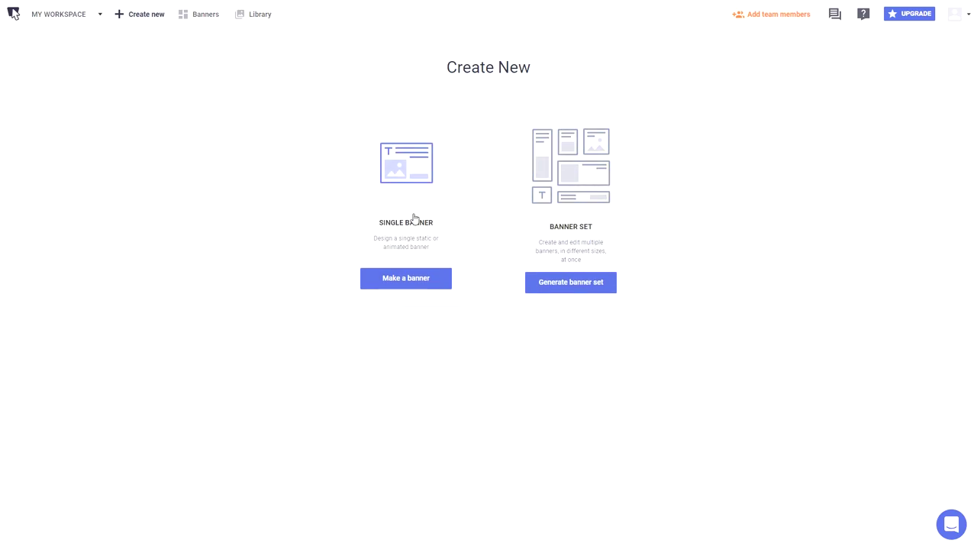
left_click(406, 284)
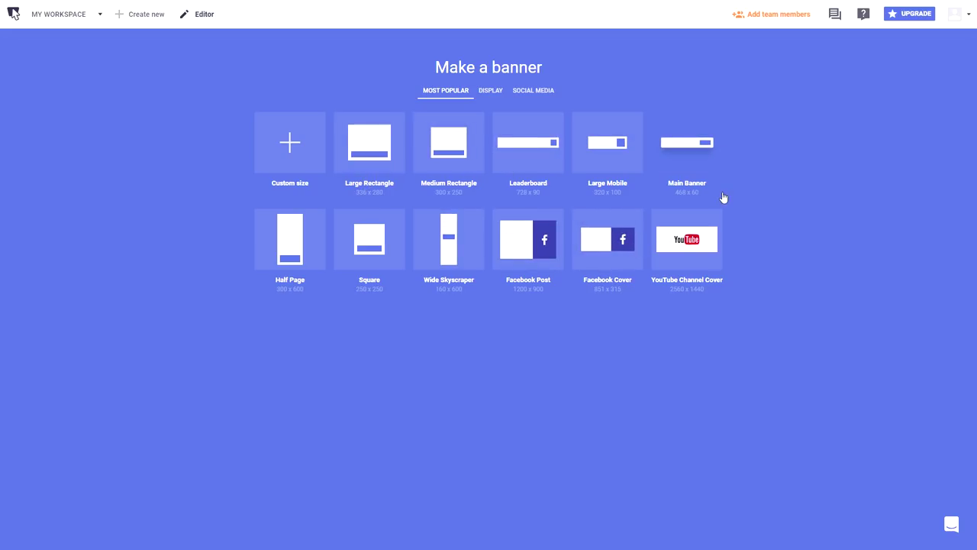
left_click(615, 238)
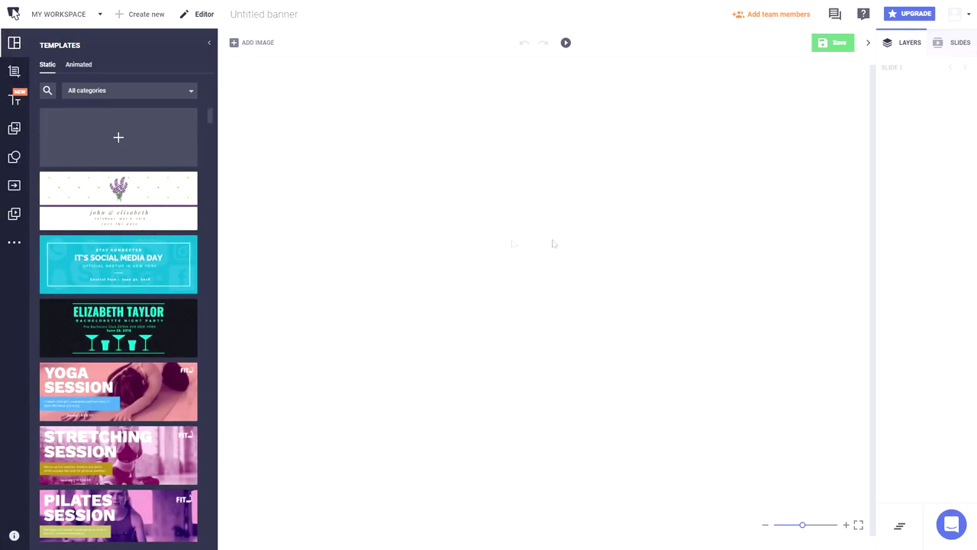
scroll(119, 193, "down", 3)
scroll(119, 194, "down", 2)
left_click(84, 227)
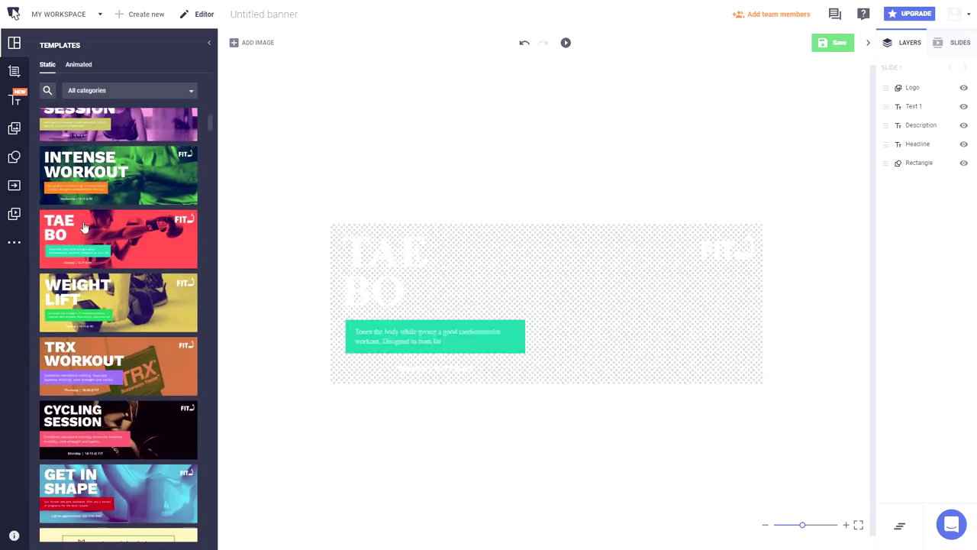
Select the TAE BO headline and toggle its layer's visibility off and on again.
left_click(381, 260)
left_click(960, 146)
left_click(961, 145)
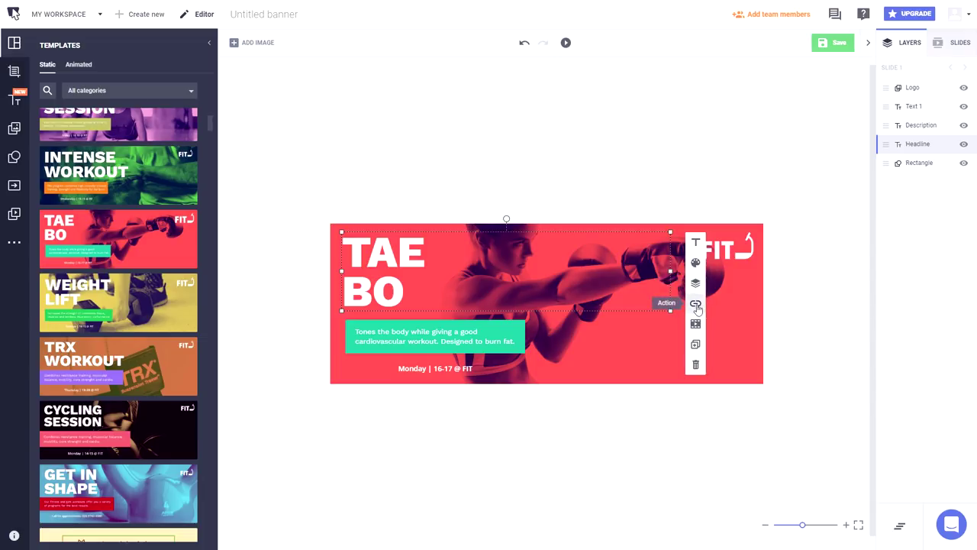
Pick another static template from further down the template list.
scroll(165, 345, "down", 2)
left_click(170, 378)
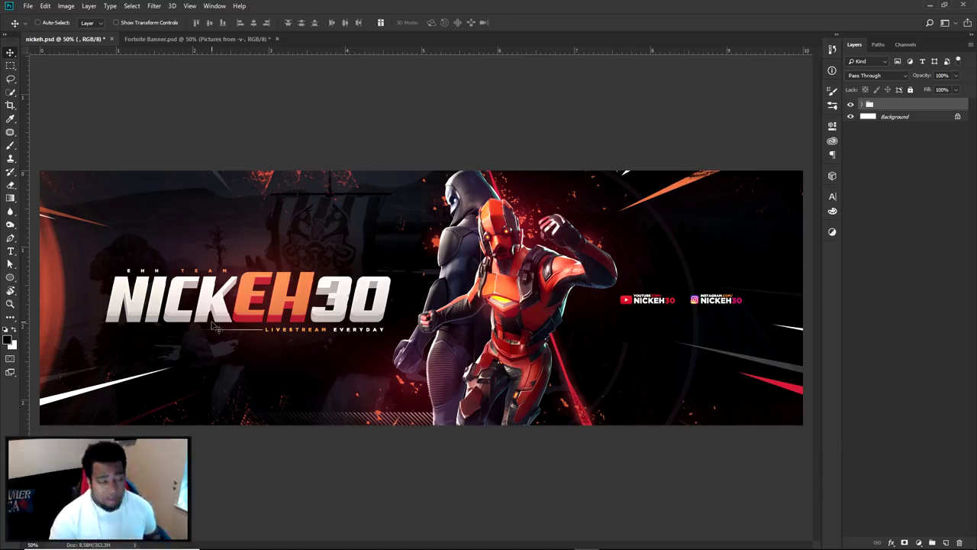
Switch to the Fortnite Banner.psd document in Photoshop and select the Fnbr.co layer.
left_click(169, 39)
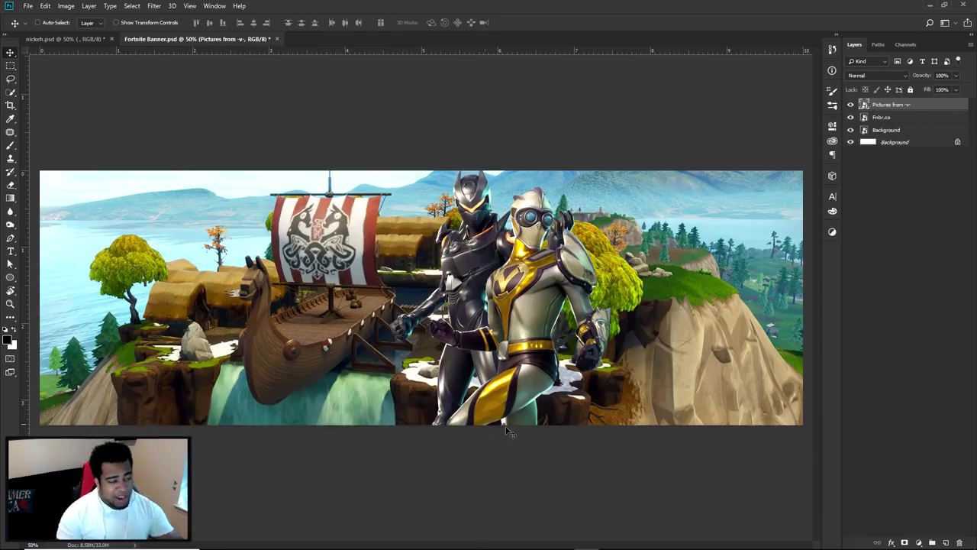
left_click(883, 119)
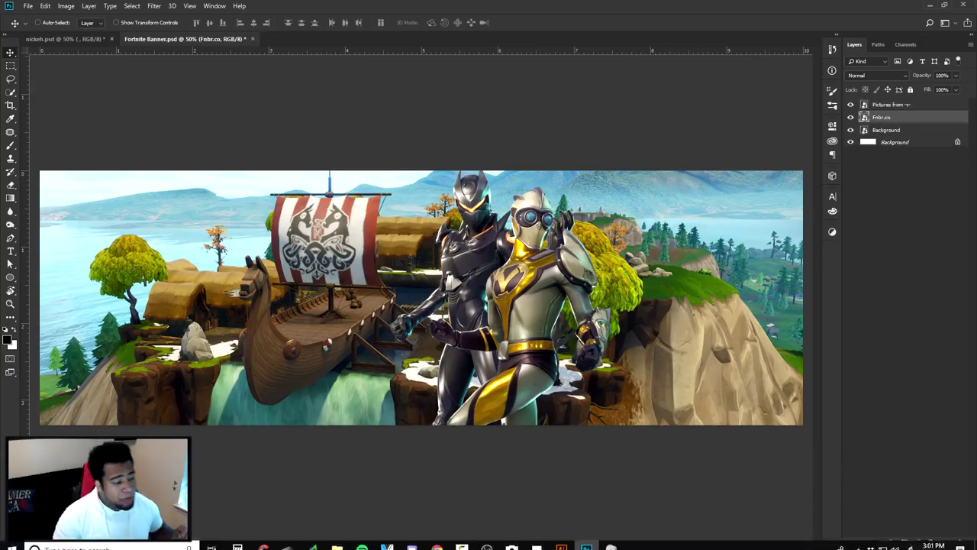
Switch to fnbr.co in Chrome, load its home page, and visit the PNG and icons pages.
mouse_move(438, 539)
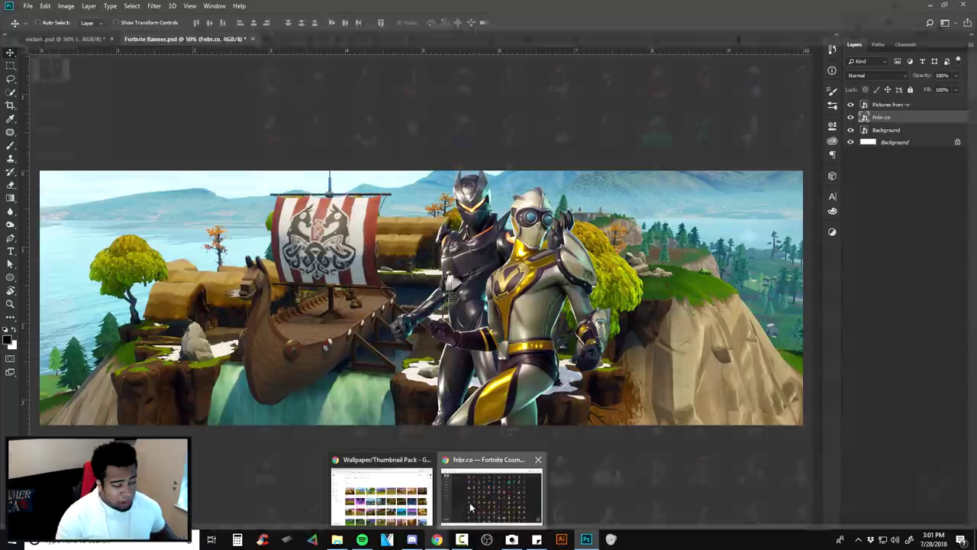
left_click(470, 502)
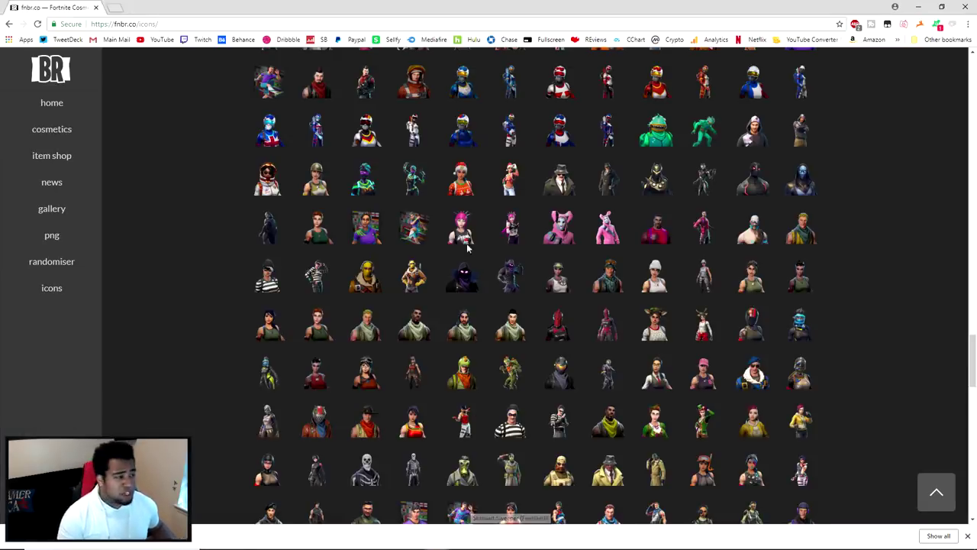
scroll(467, 246, "up", 10)
double_click(146, 24)
key("BackSpace")
key("Return")
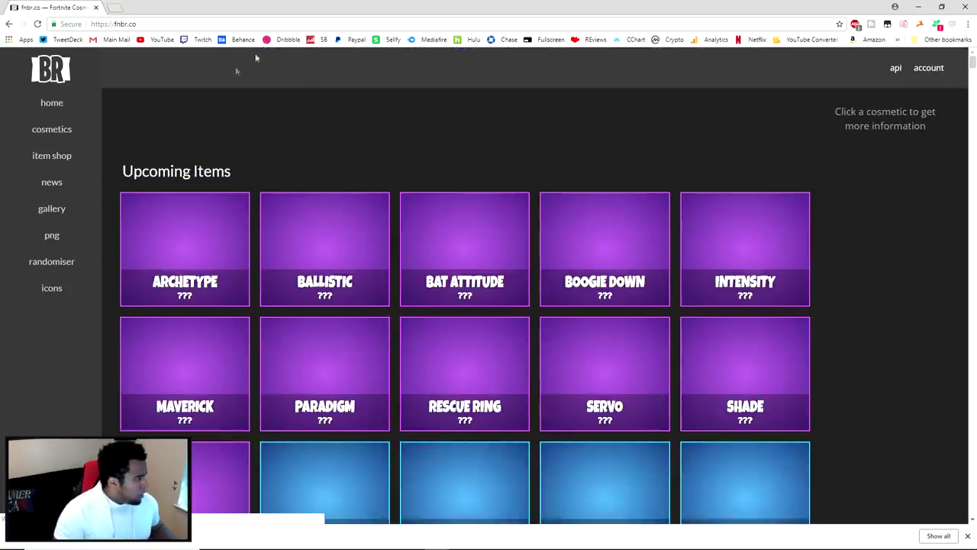
left_click(52, 235)
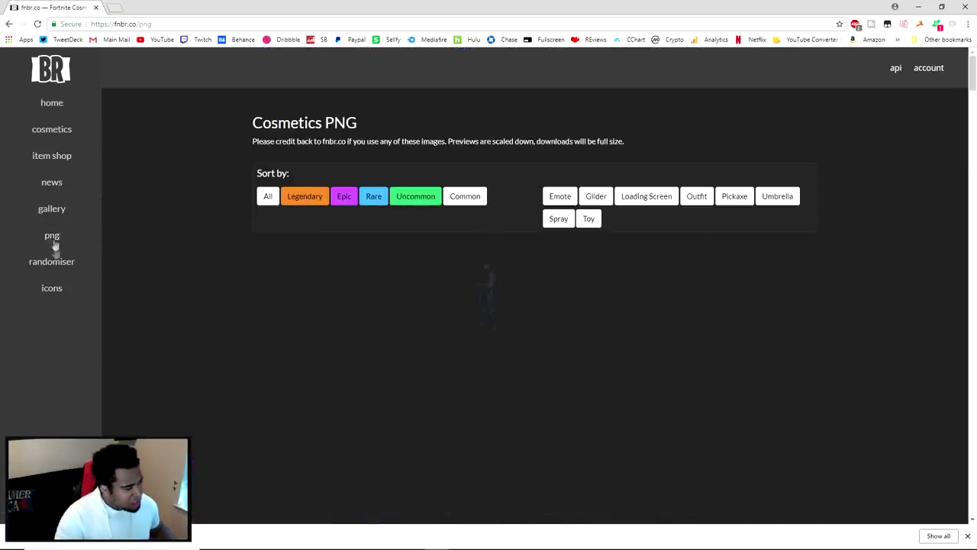
left_click(51, 288)
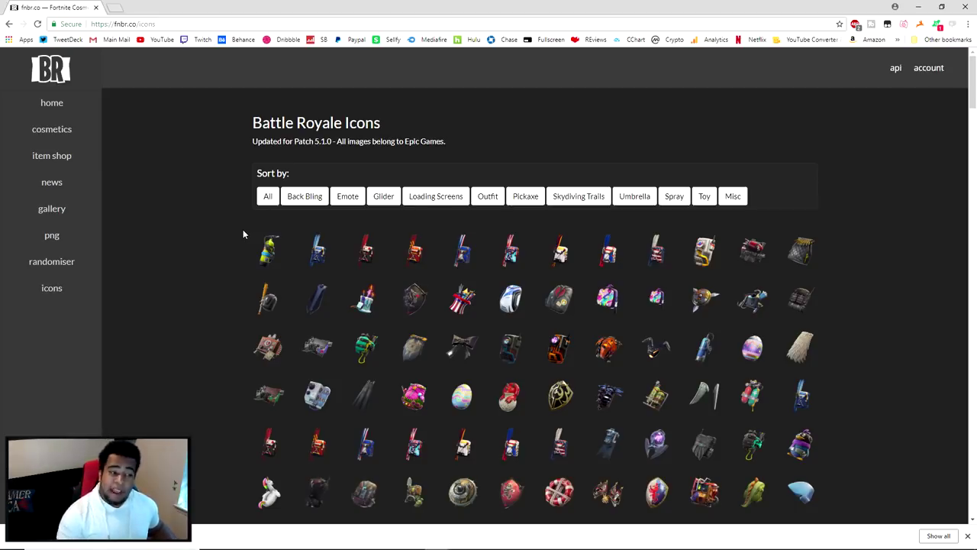
Switch back to Photoshop and inspect the Free Transform bounds of the front character's layer, Pictures from -v-.
left_click(587, 538)
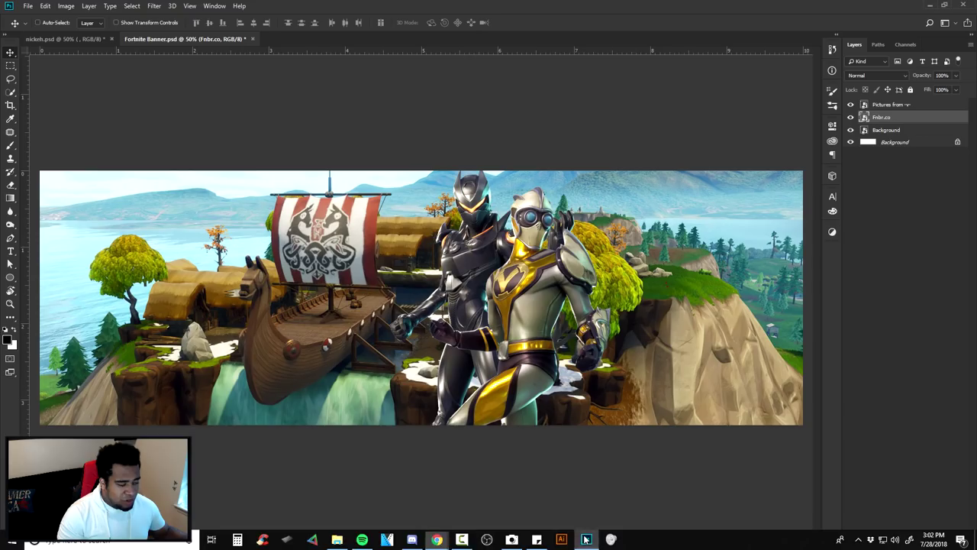
left_click(557, 312)
key("ctrl+t")
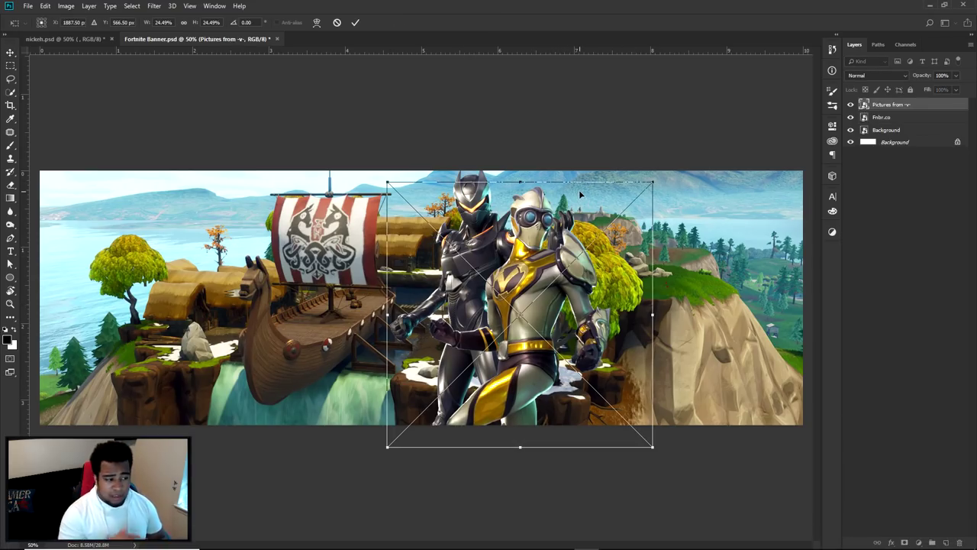
key("Return")
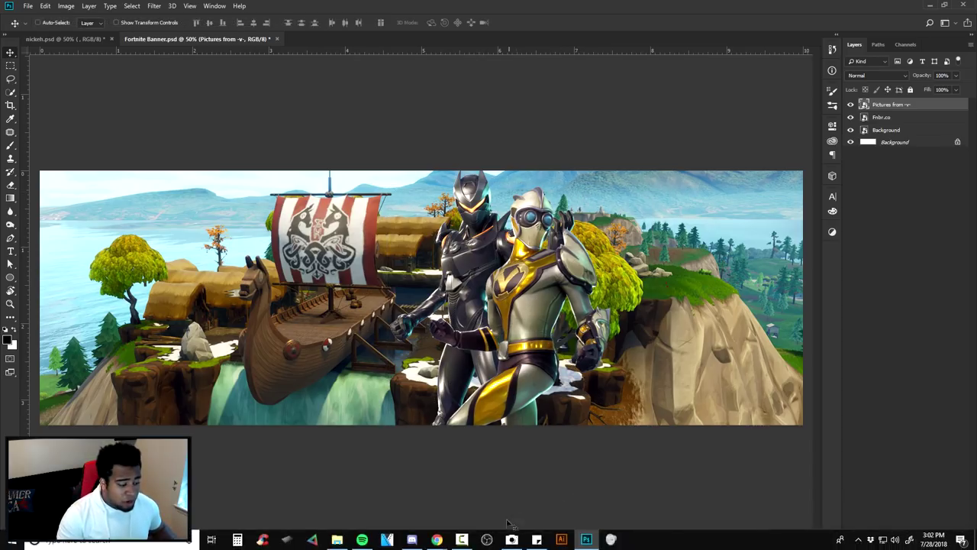
Switch to fnbr.co in Chrome, browse the icons page down to the character images, and check the saving options for one character.
left_click(437, 546)
scroll(595, 242, "down", 5)
scroll(594, 240, "down", 10)
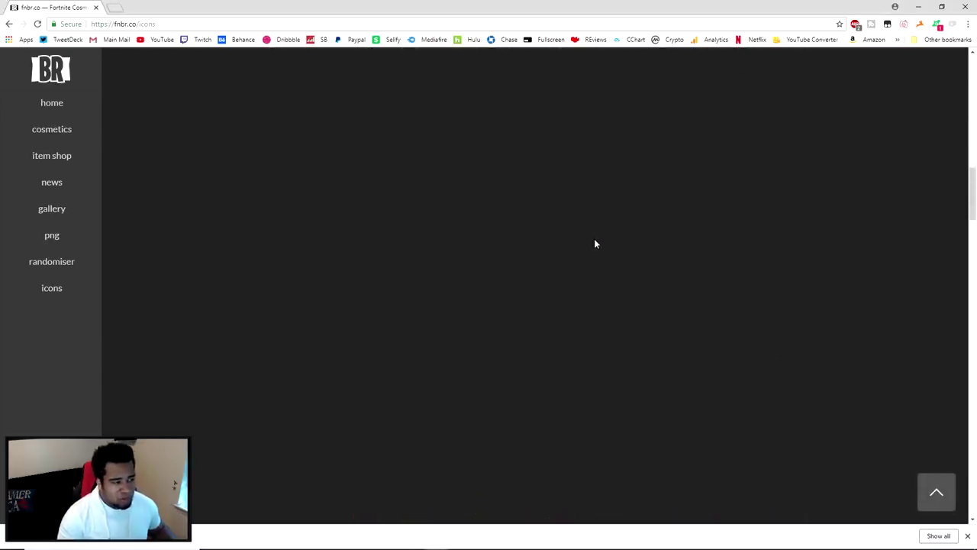
scroll(594, 241, "down", 15)
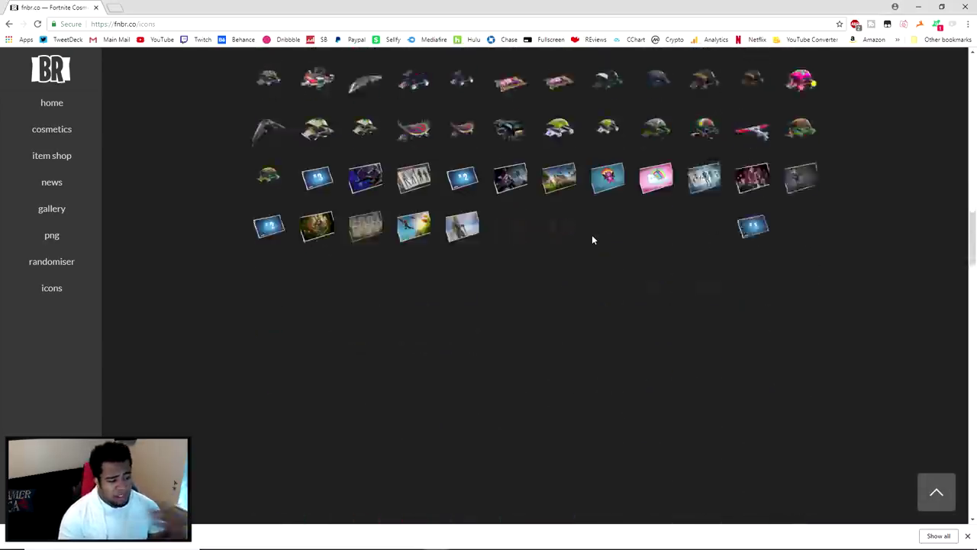
scroll(590, 233, "down", 10)
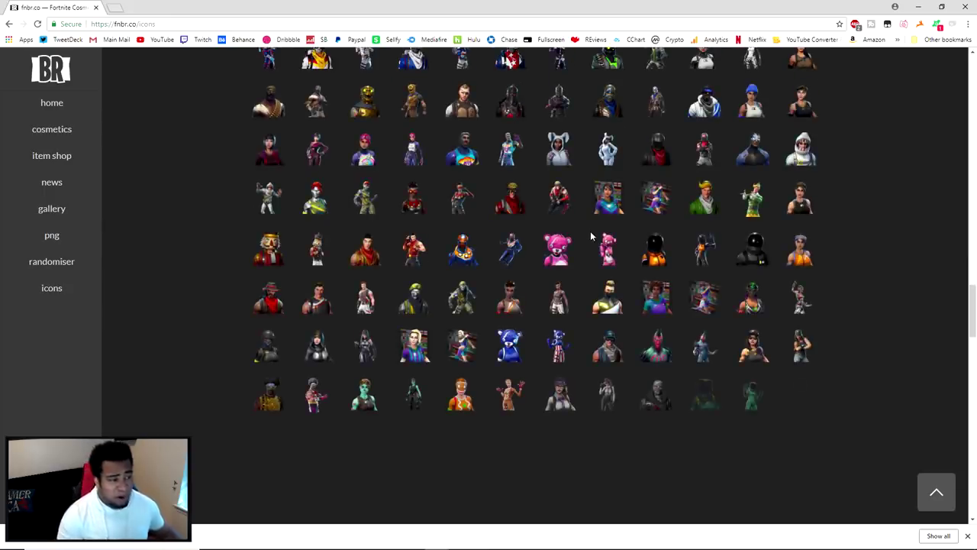
scroll(590, 217, "down", 3)
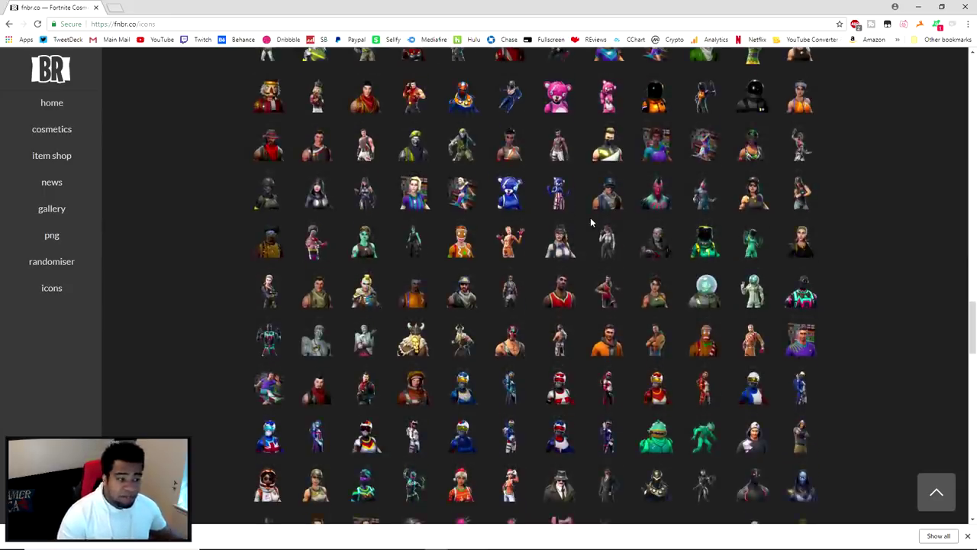
scroll(591, 220, "down", 1)
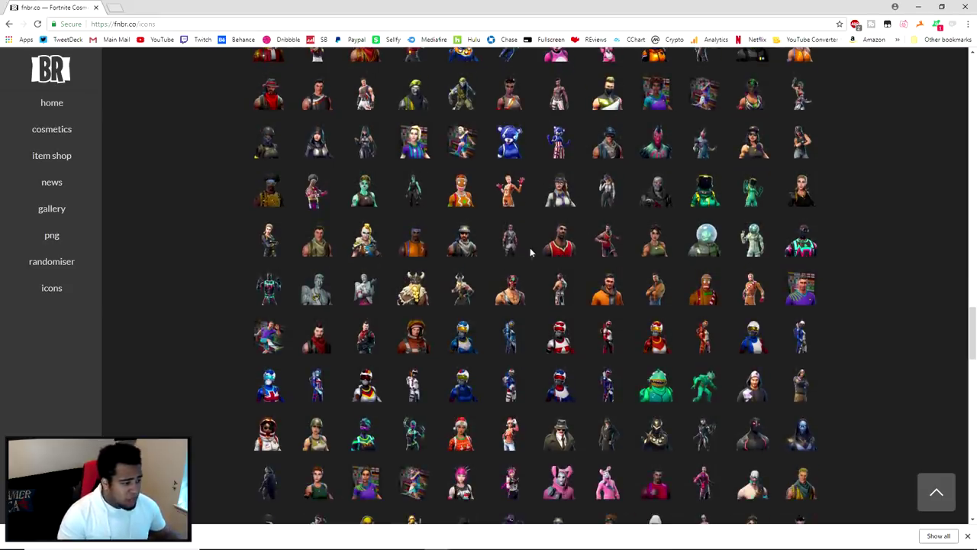
scroll(495, 268, "down", 3)
scroll(473, 138, "up", 3)
scroll(475, 141, "up", 3)
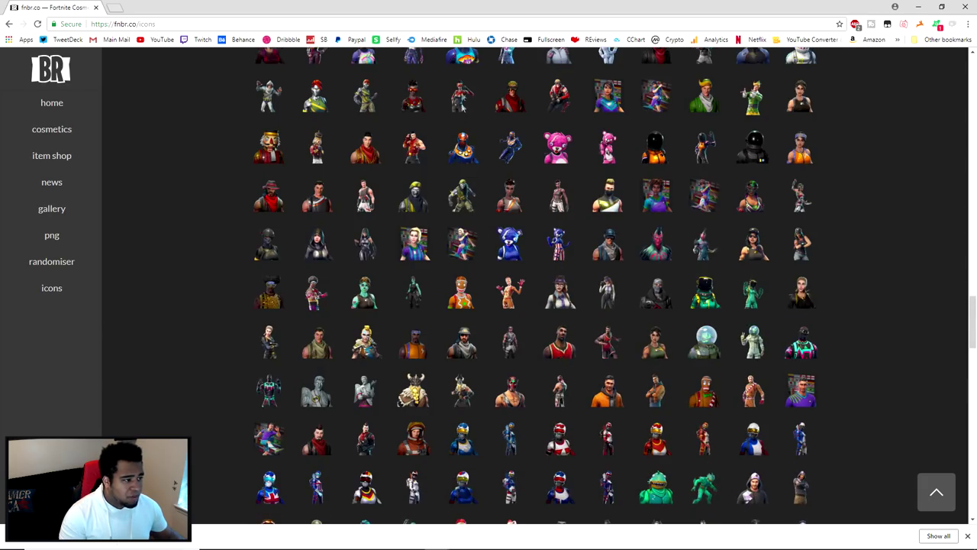
scroll(462, 107, "up", 10)
scroll(440, 200, "down", 3)
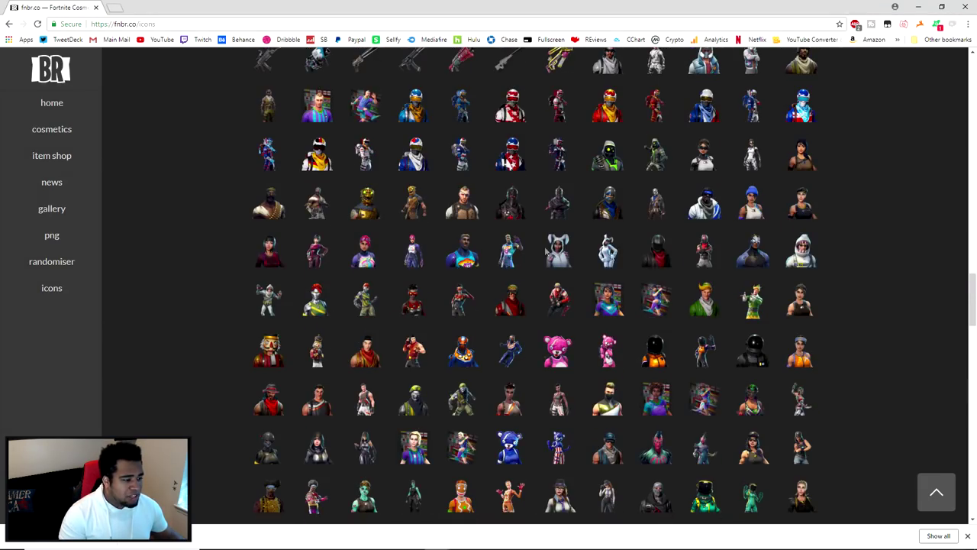
right_click(511, 348)
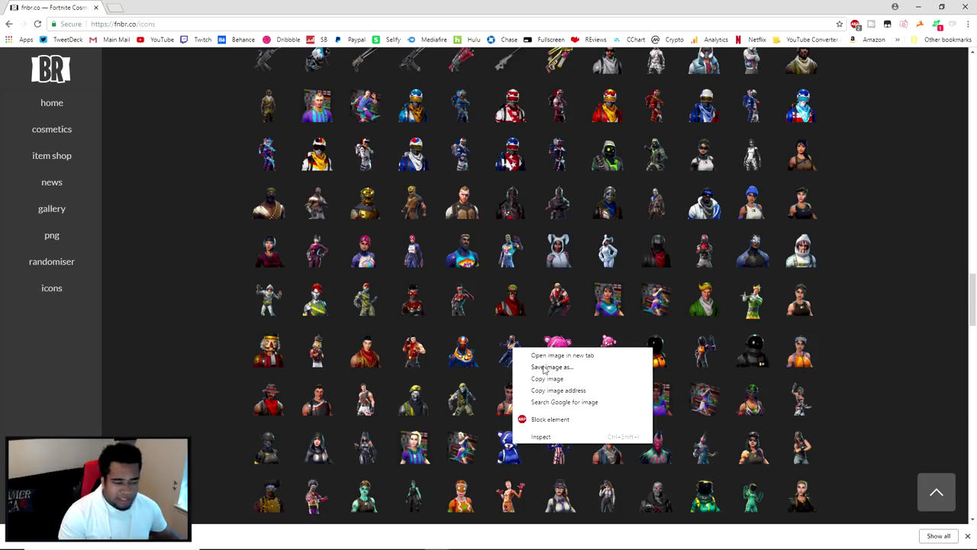
left_click(853, 380)
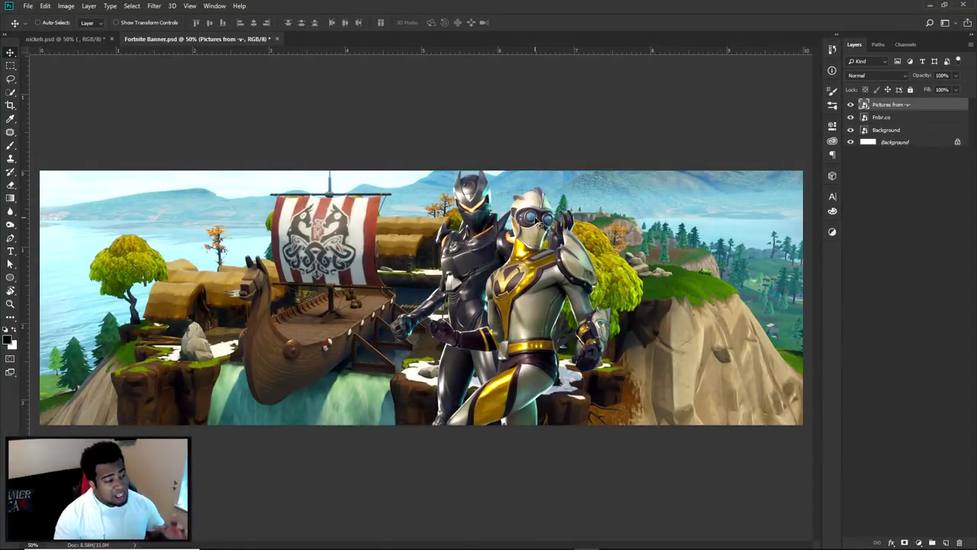
Compare the reference banner nickeh.psd with Fortnite Banner.psd in Photoshop, ending on Fortnite Banner.psd.
left_click(69, 38)
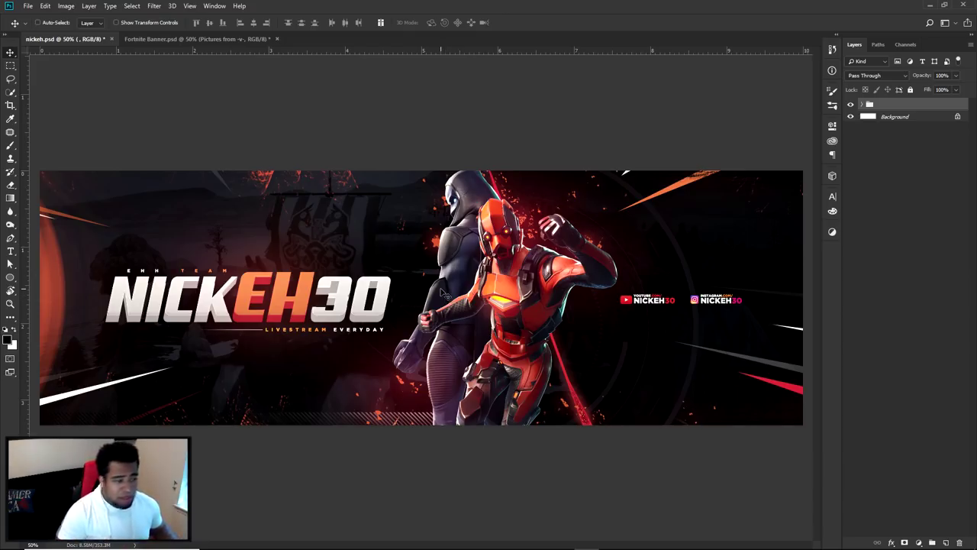
key("ctrl+Tab")
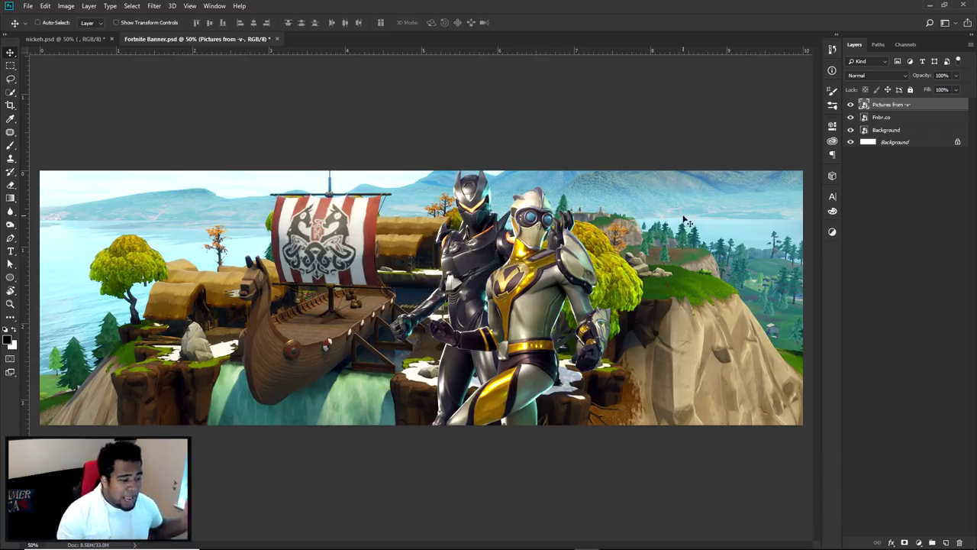
left_click(75, 40)
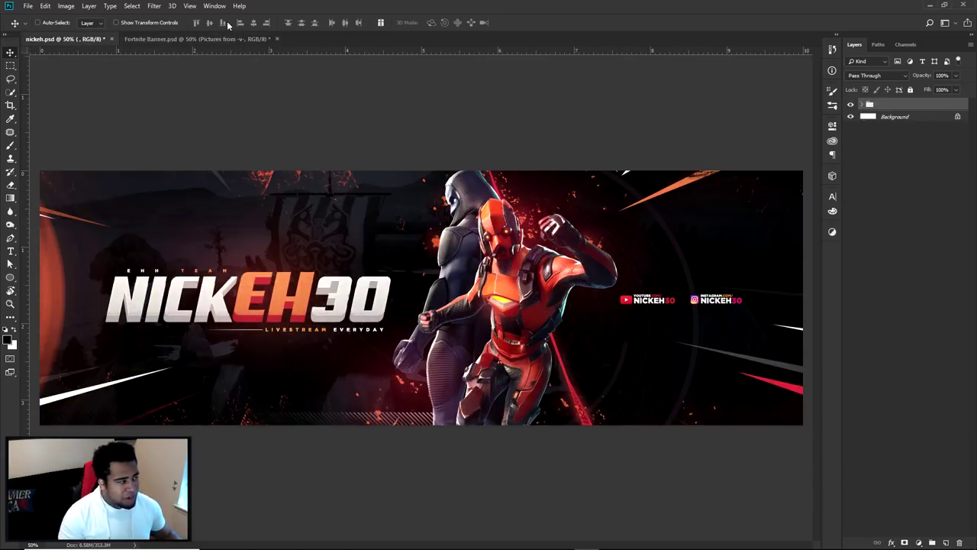
left_click(212, 38)
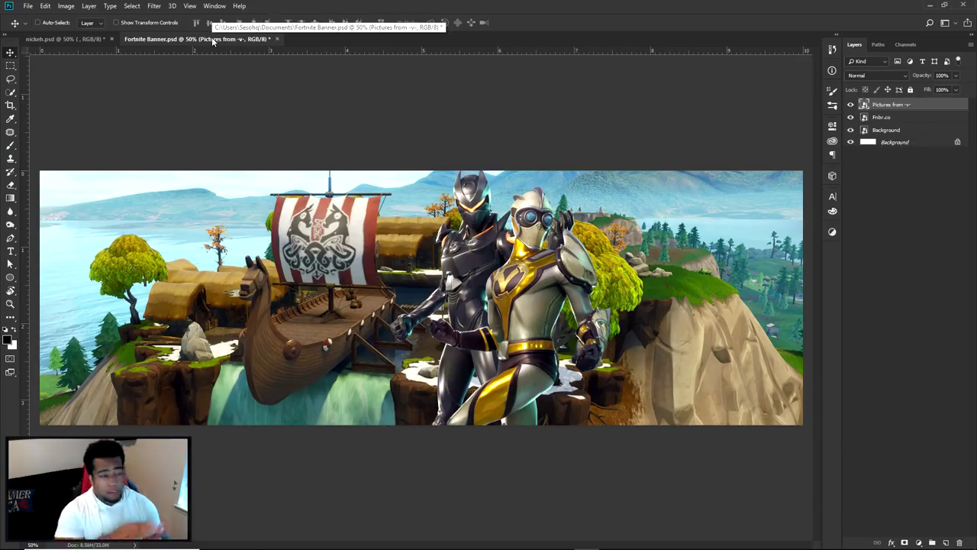
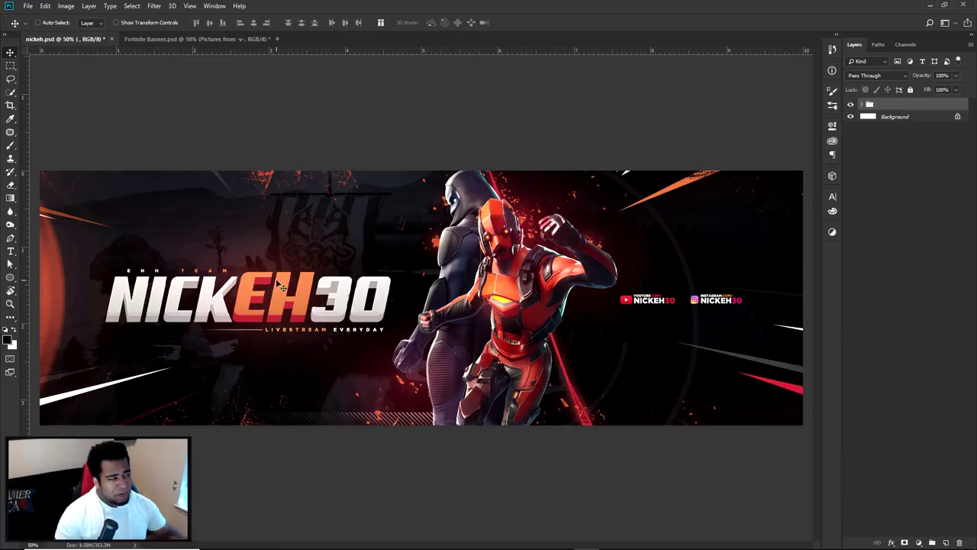
left_click(218, 40)
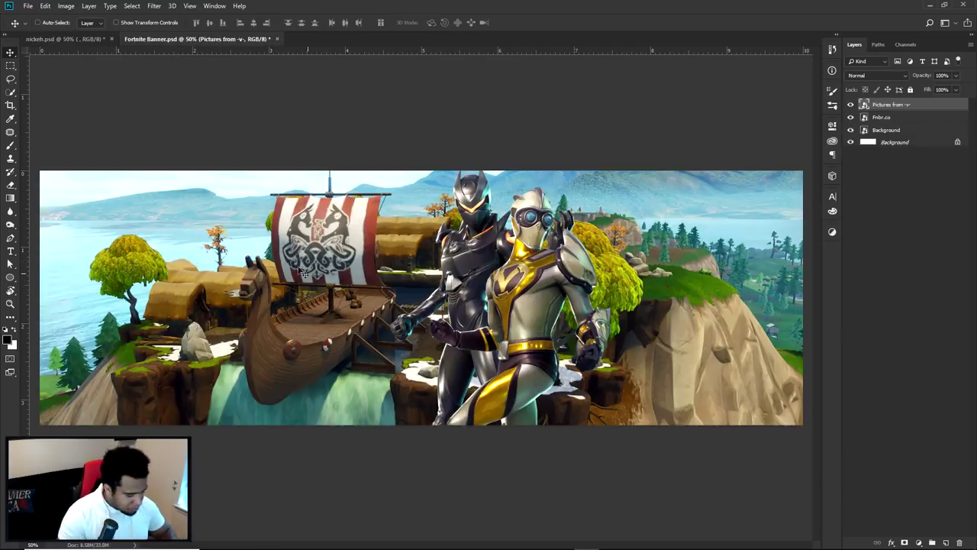
Add a Gradient Map adjustment layer directly above the Background image layer.
left_click(895, 131)
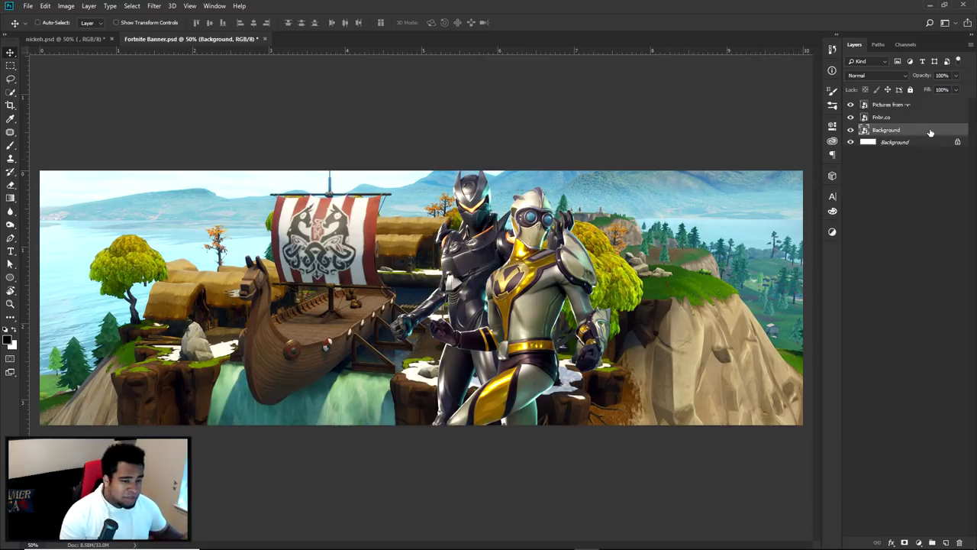
double_click(927, 133)
left_click(919, 347)
left_click(918, 542)
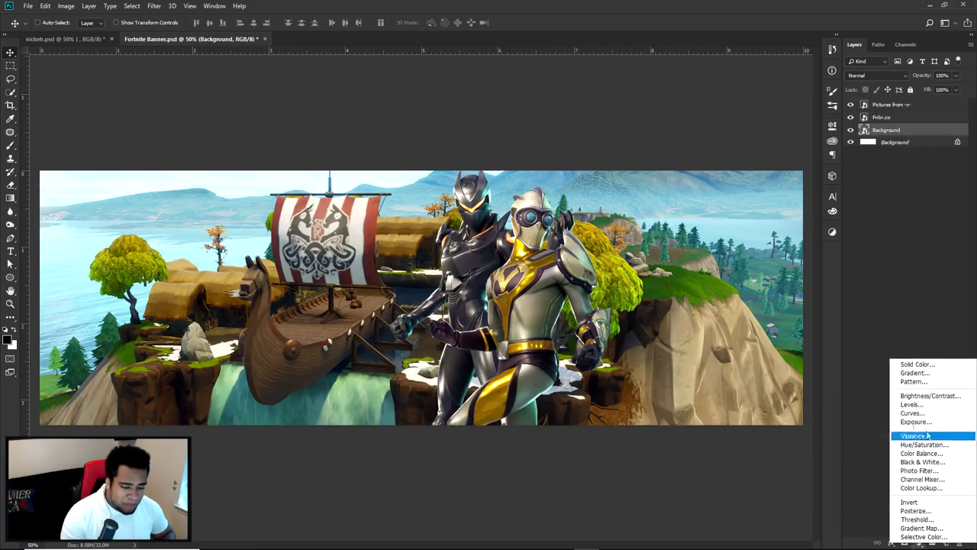
left_click(921, 528)
Try the black-to-dark-slate preset on the gradient map and inspect the colours of both its end stops.
left_click(776, 165)
scroll(798, 348, "down", 2)
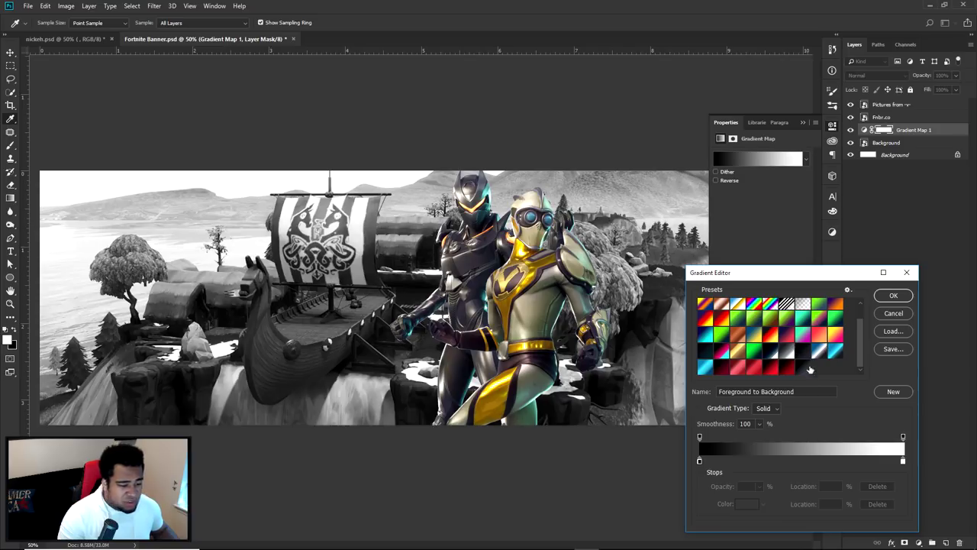
left_click(806, 369)
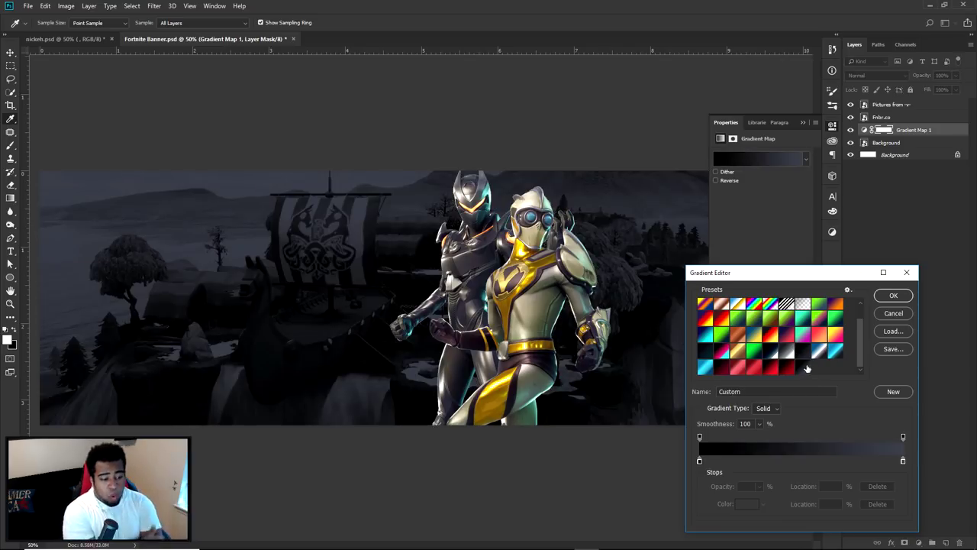
left_click(699, 460)
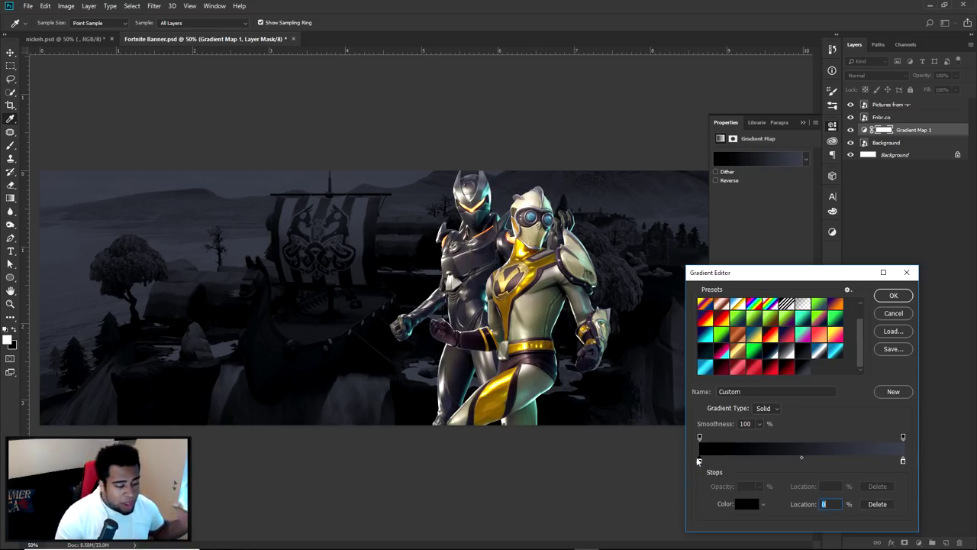
double_click(699, 460)
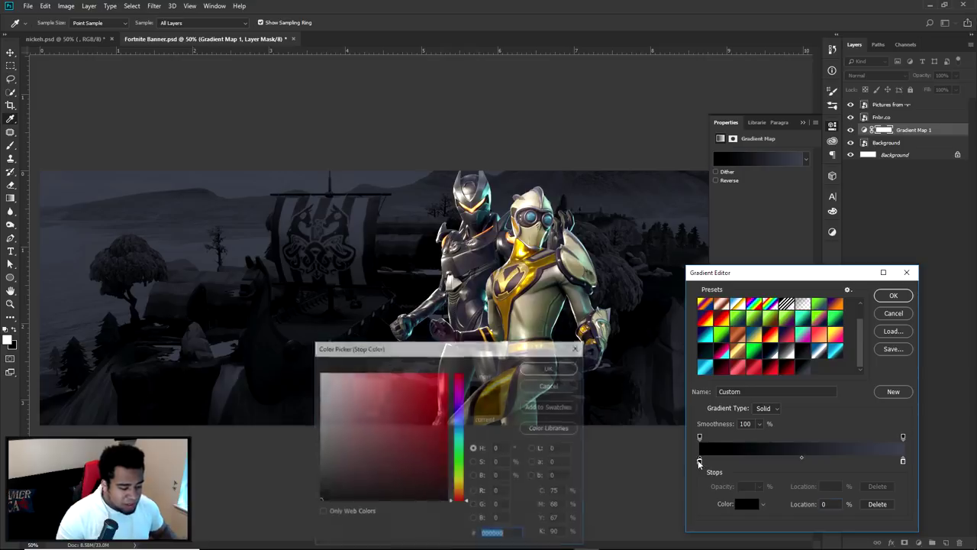
left_click_drag(503, 355, 635, 241)
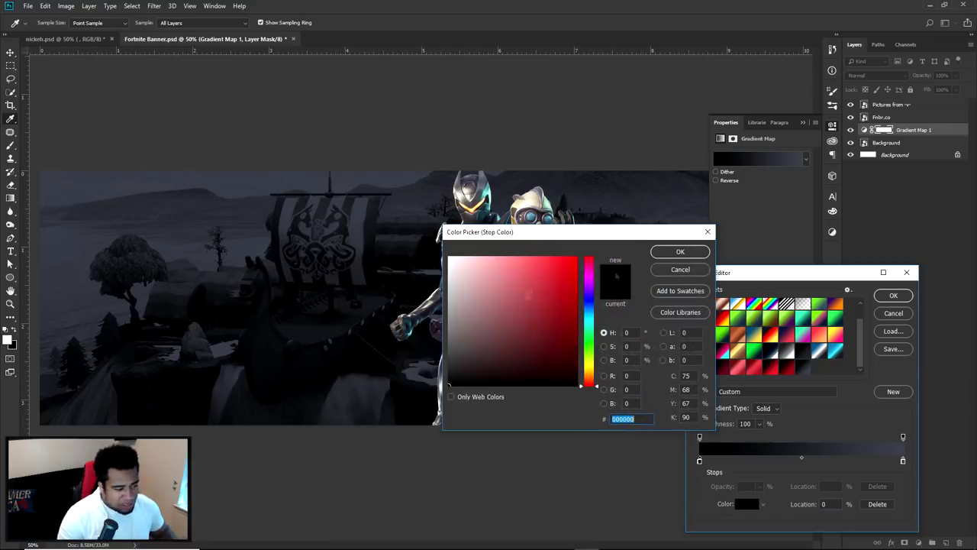
left_click(679, 252)
double_click(903, 460)
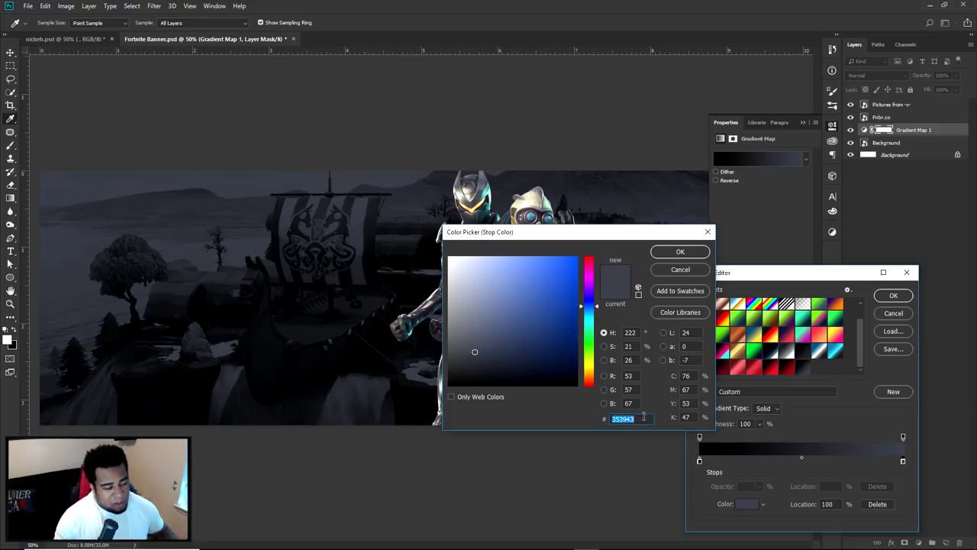
left_click(680, 252)
left_click(894, 314)
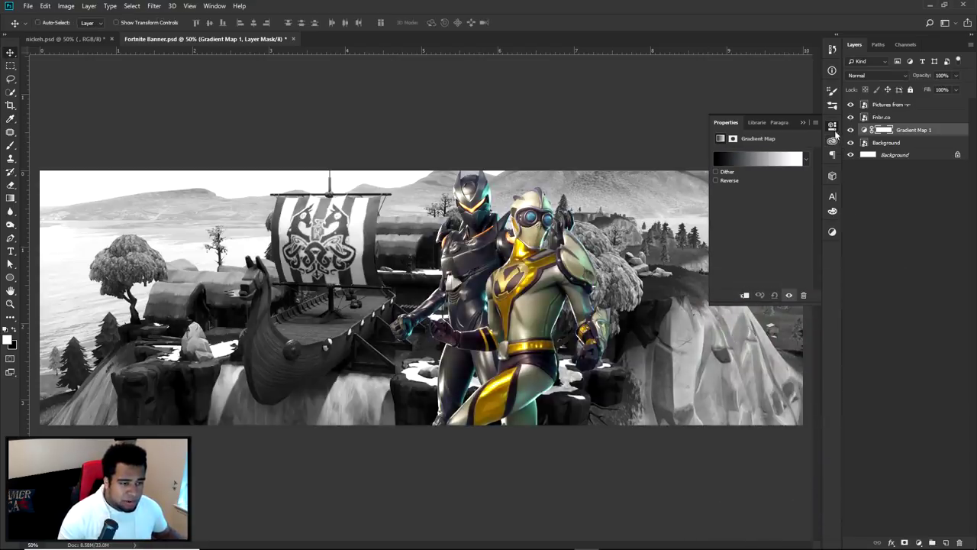
Apply the black-to-dark-slate preset to the gradient map and compare the darkened background with nickeh.psd.
left_click(762, 159)
scroll(800, 345, "down", 3)
left_click(801, 366)
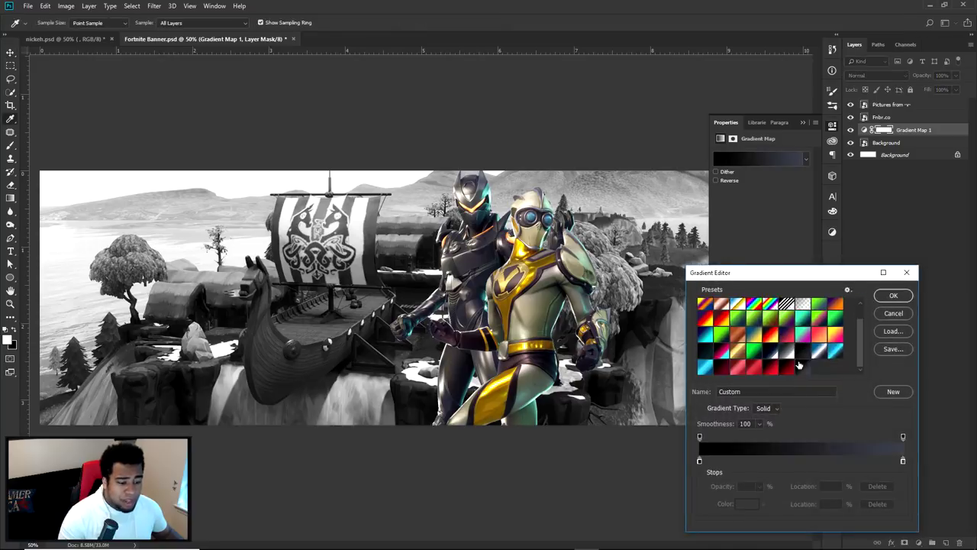
left_click(892, 295)
key("v")
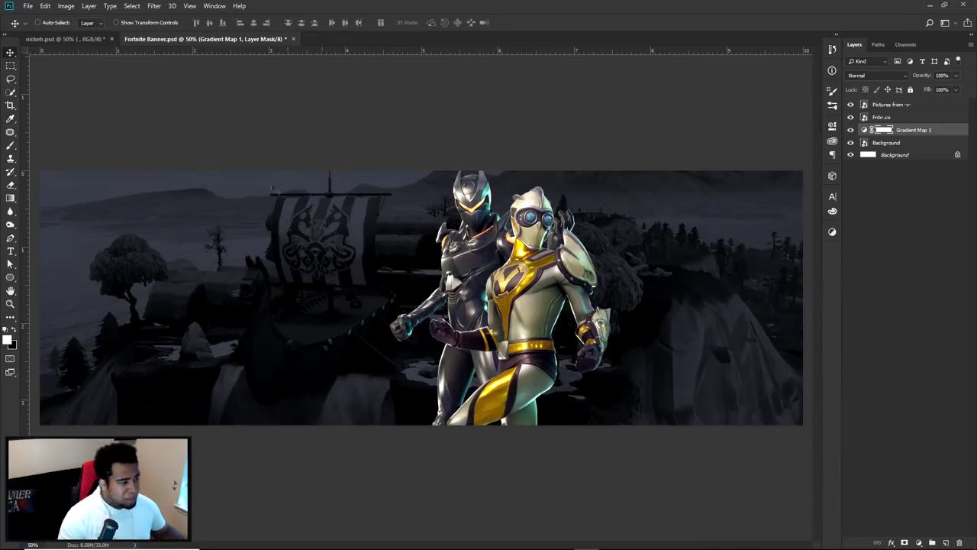
left_click(83, 40)
left_click(267, 38)
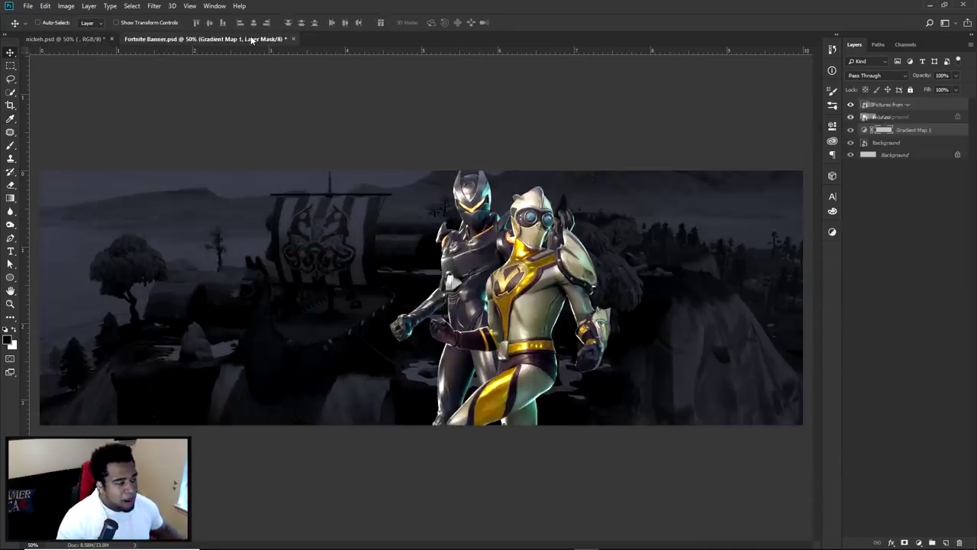
Add the text FORTNITE above the gradient map and scale it down to fit beside the two characters, over the ship.
key("t")
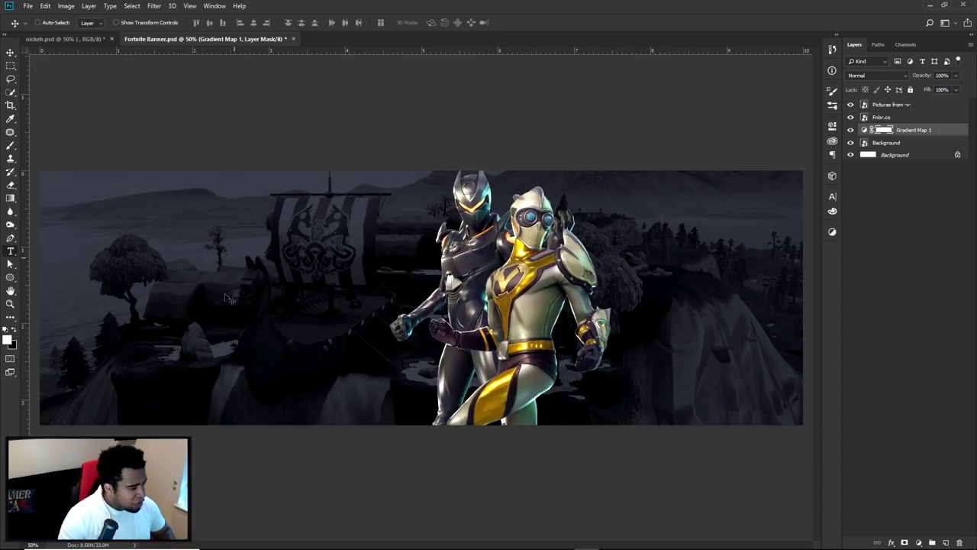
left_click(228, 293)
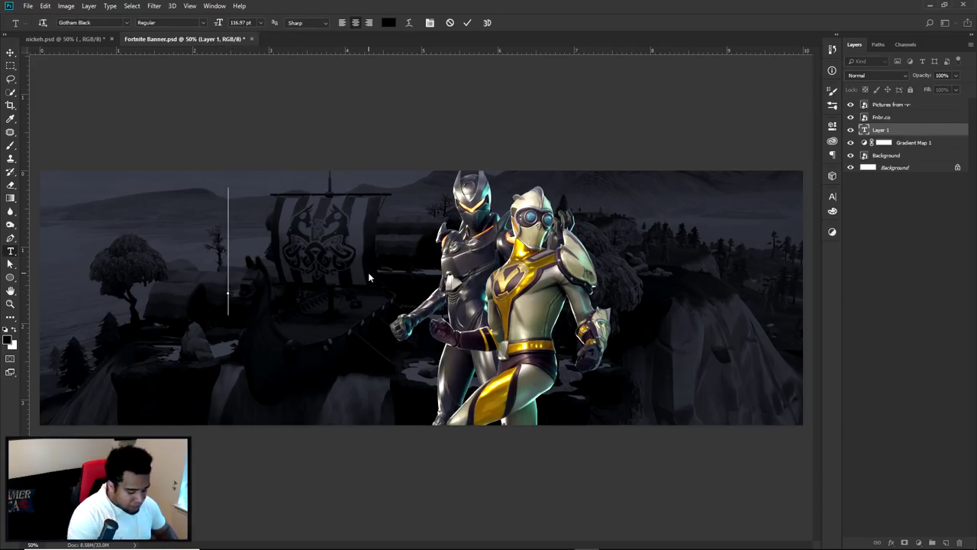
type("FORTNITE")
left_click(467, 22)
key("v")
key("ctrl+t")
left_click_drag(542, 189, 369, 229)
key("Return")
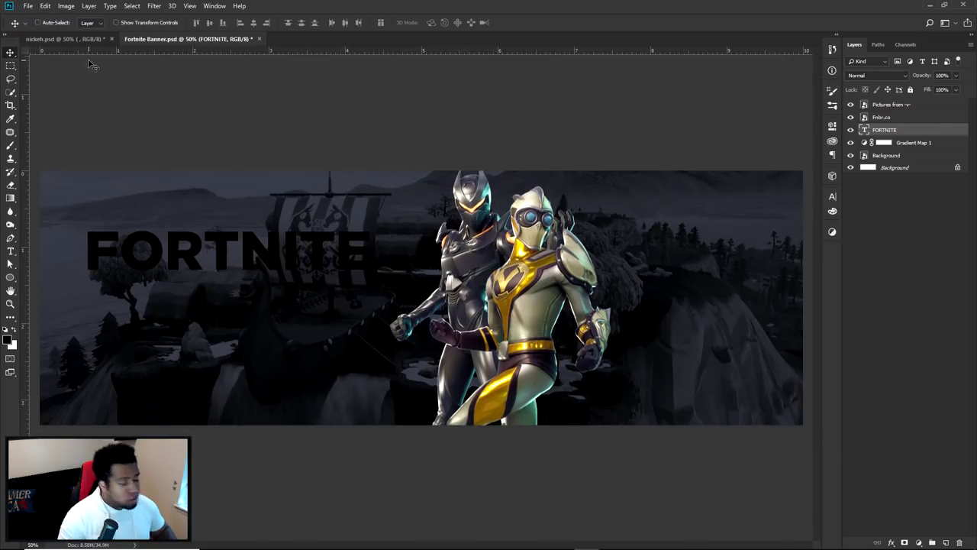
Place horizontal and vertical guides through the canvas centre and move the FORTNITE text down onto the horizontal guide.
left_click_drag(287, 51, 355, 295)
left_click_drag(24, 256, 421, 258)
left_click_drag(301, 258, 297, 303)
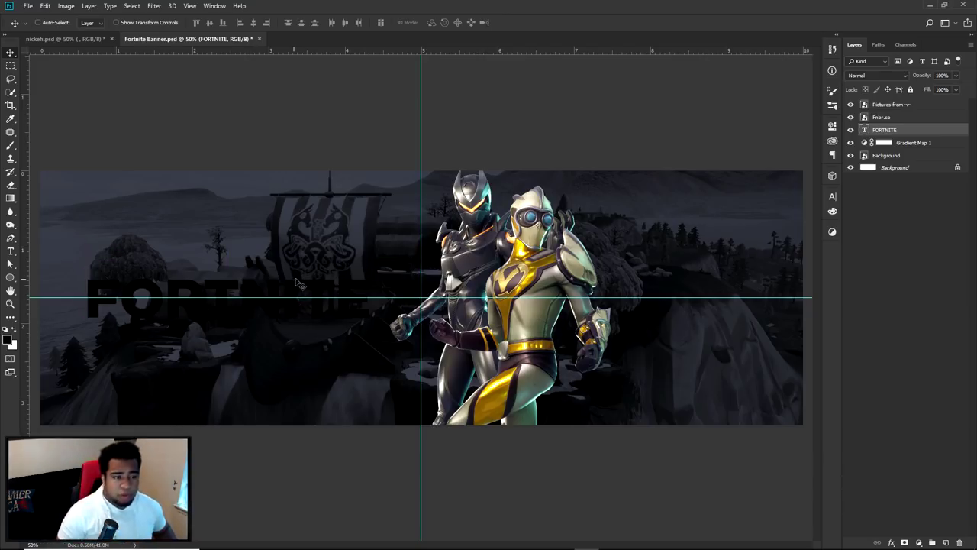
Change the FORTNITE text's font to Aero and adjust its position on the horizontal guide.
left_click(832, 196)
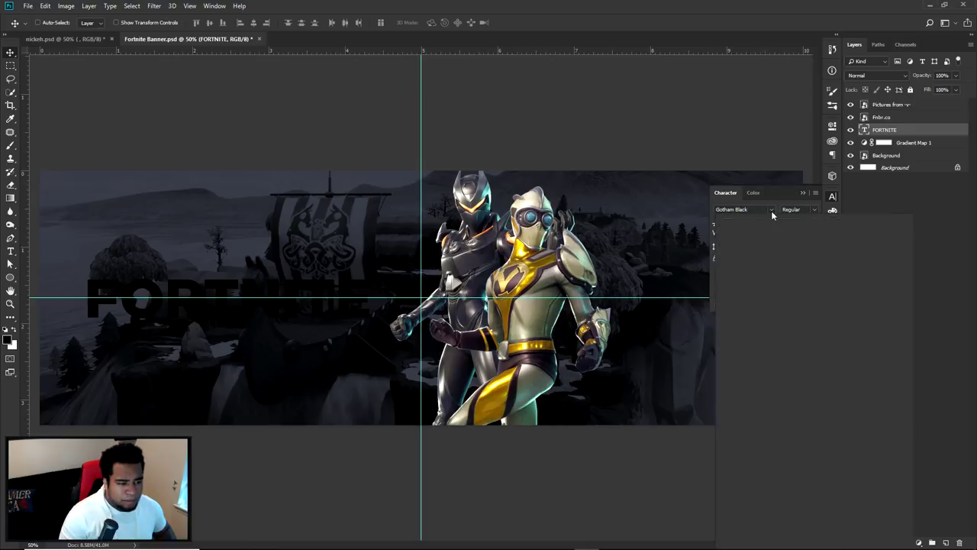
left_click(771, 211)
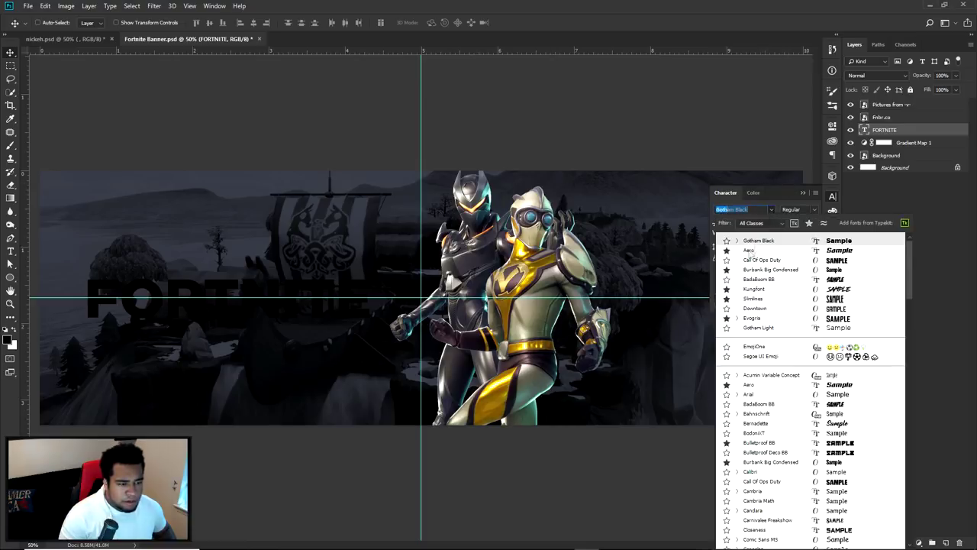
left_click(749, 252)
left_click_drag(349, 280, 351, 280)
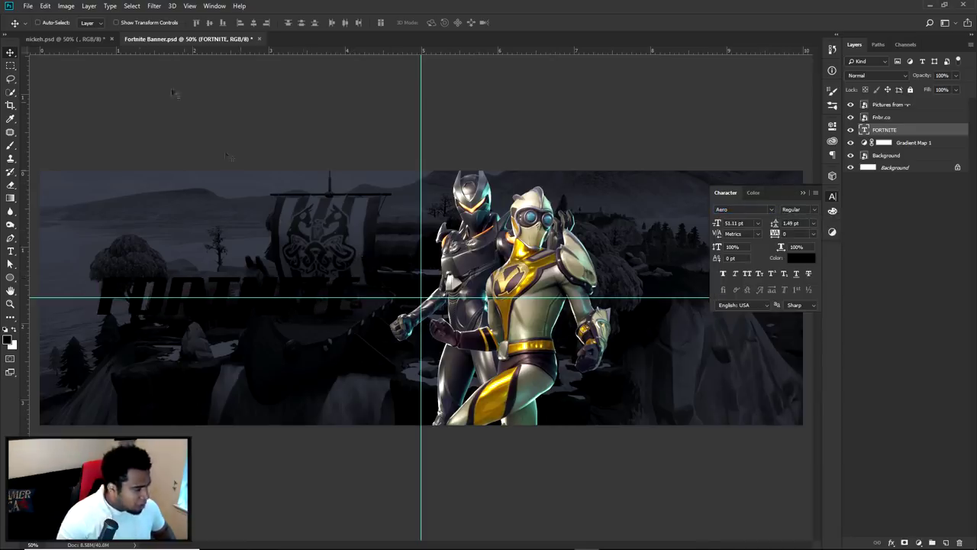
Set the FORTNITE text's colour to near-white #f0f0f0, using nickeh.psd as reference, and hide the guides.
left_click(93, 40)
left_click(179, 40)
left_click(799, 258)
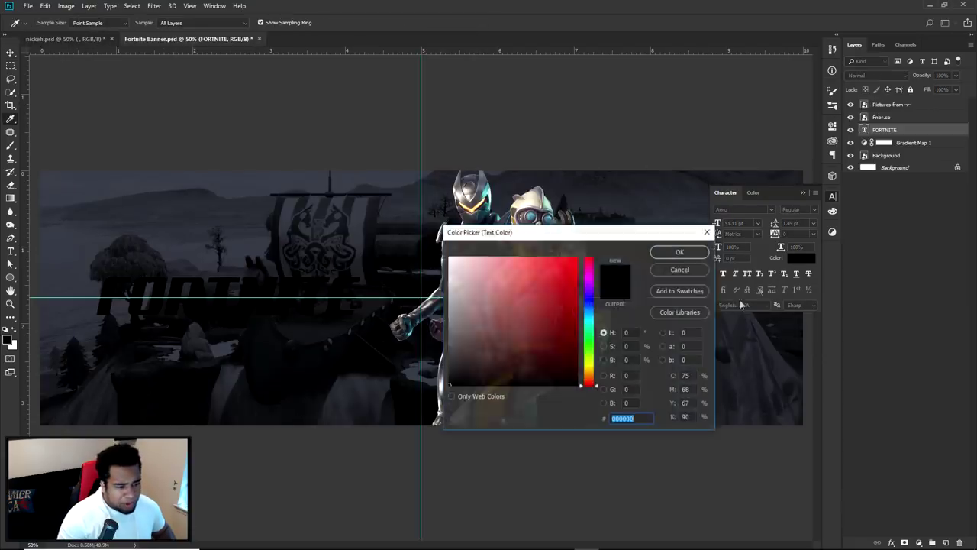
type("efefef")
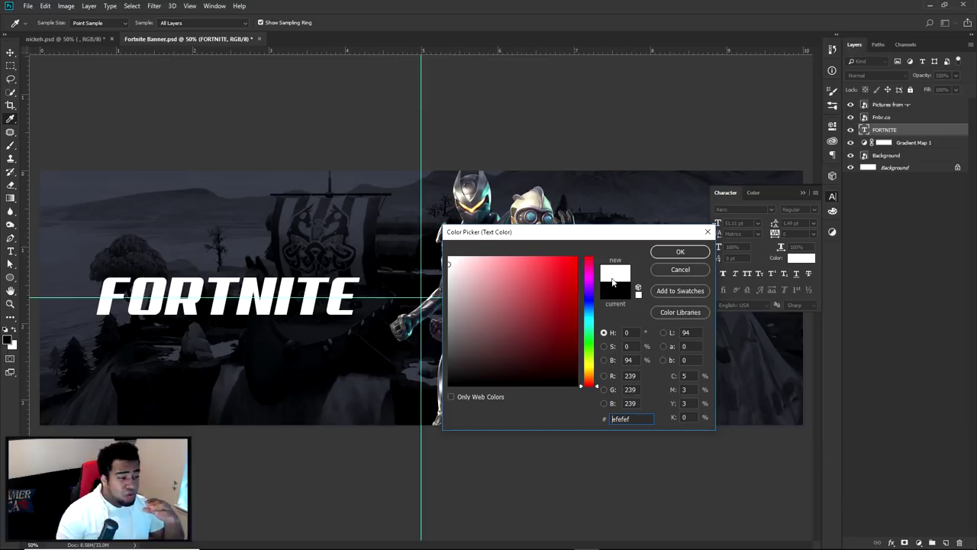
left_click(680, 252)
key("v")
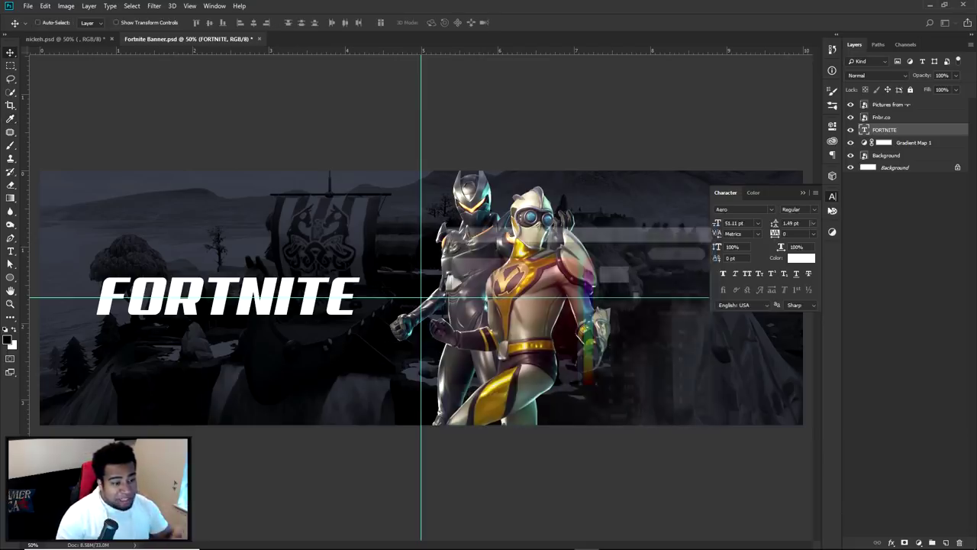
key("ctrl+h")
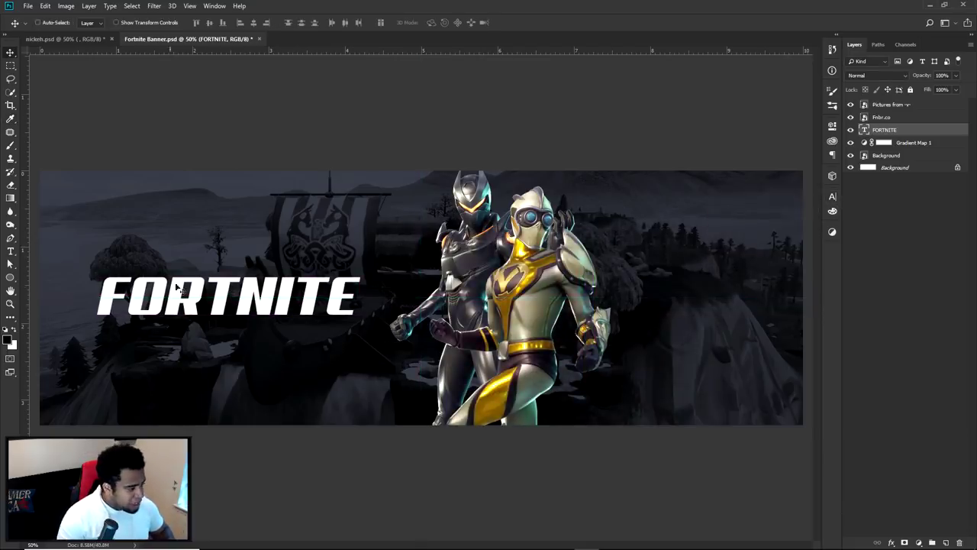
left_click(832, 197)
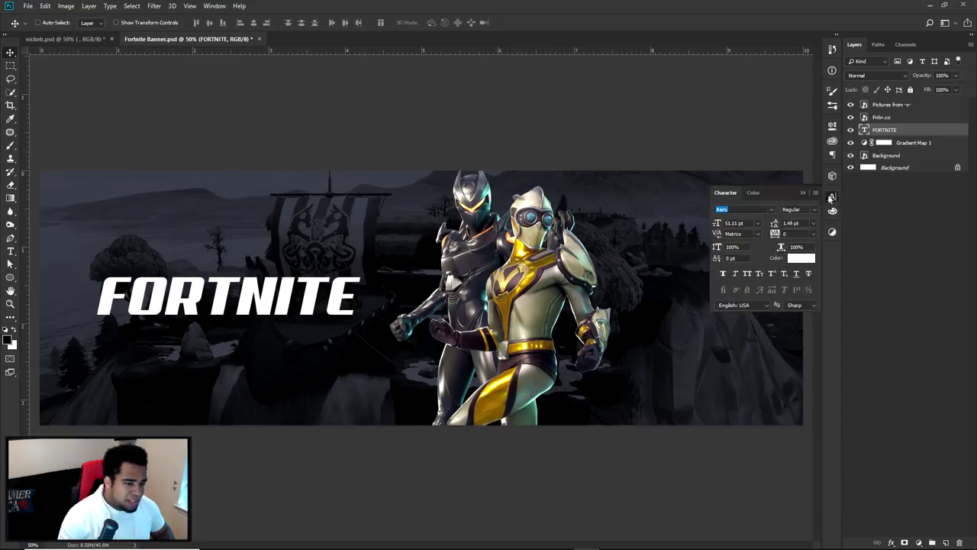
left_click(801, 258)
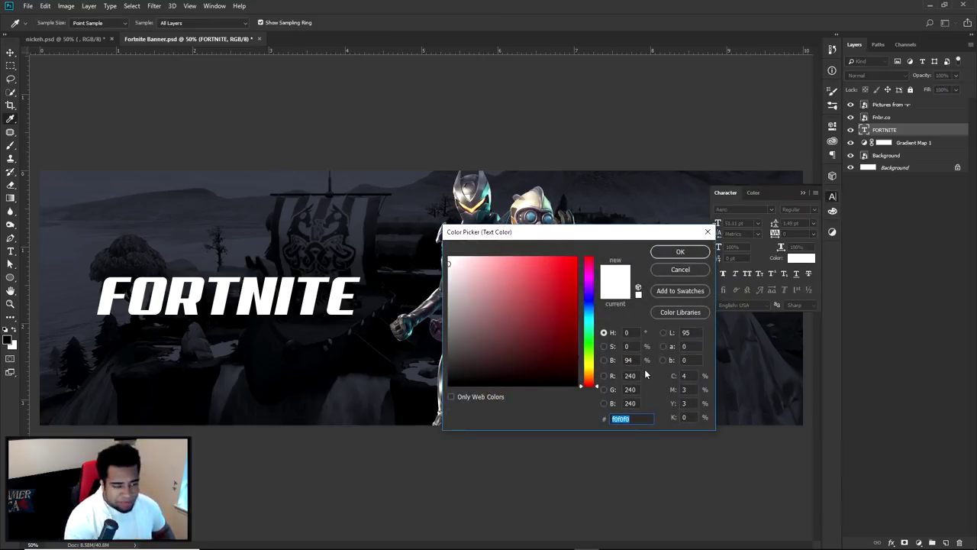
type("ffffff")
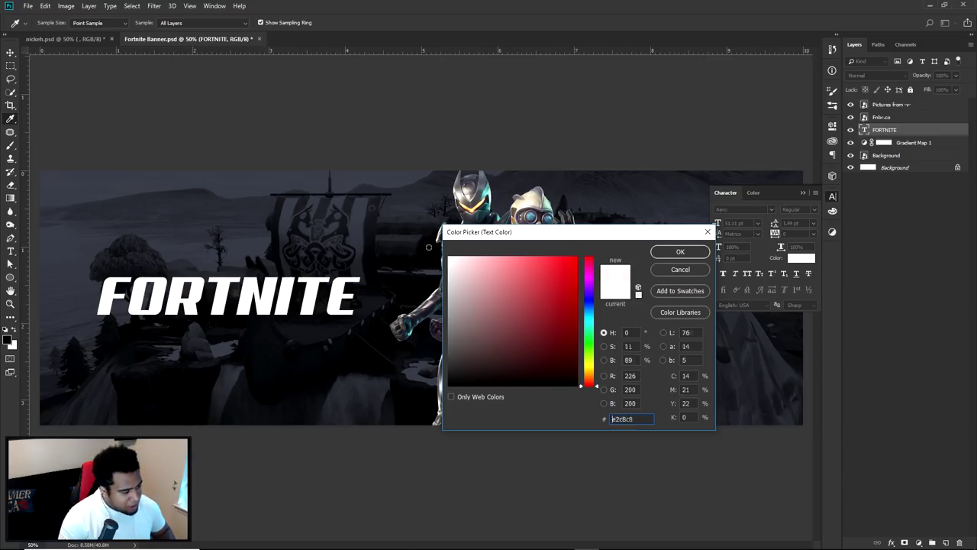
mouse_move(479, 275)
left_mouse_down()
mouse_move(369, 264)
mouse_move(369, 304)
mouse_move(389, 352)
left_mouse_up()
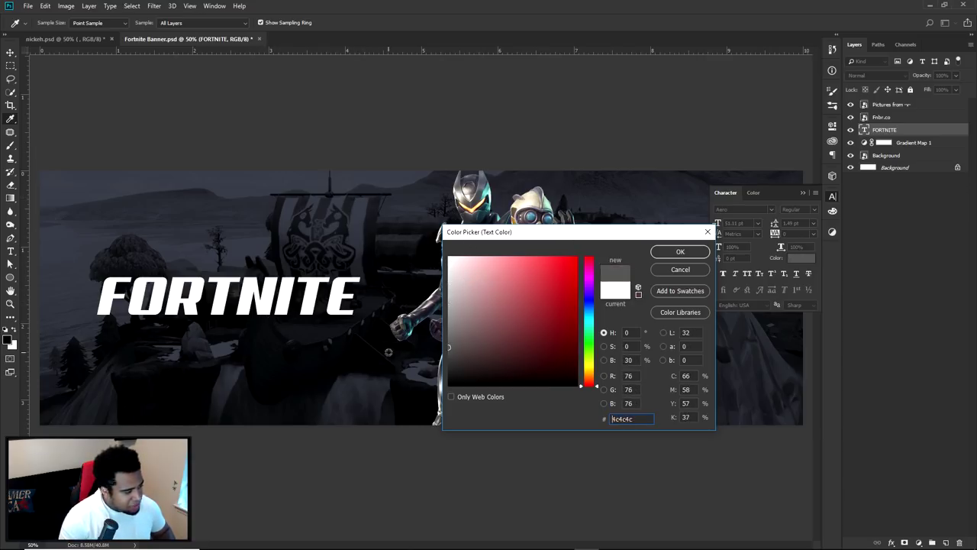
left_click(662, 266)
left_click(801, 257)
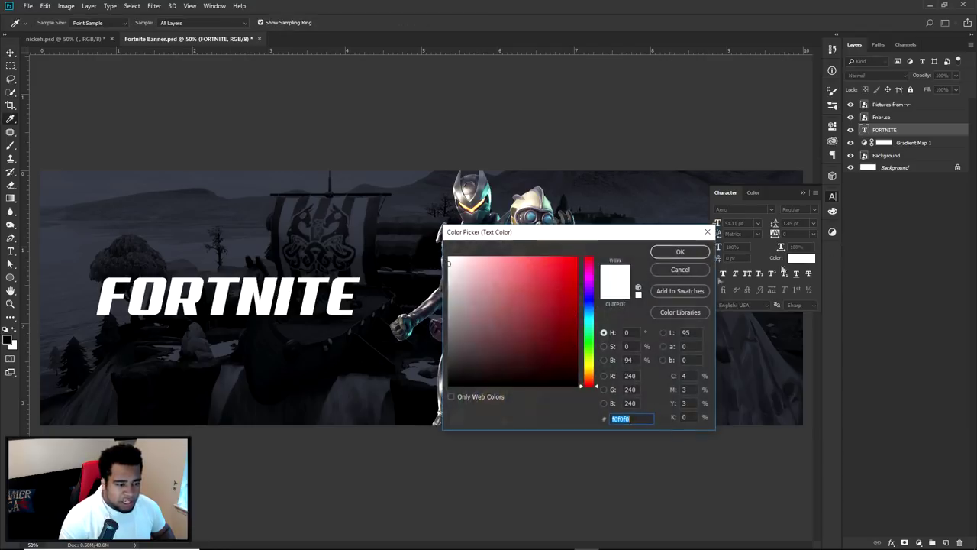
type("dbdbdb")
left_click(450, 258)
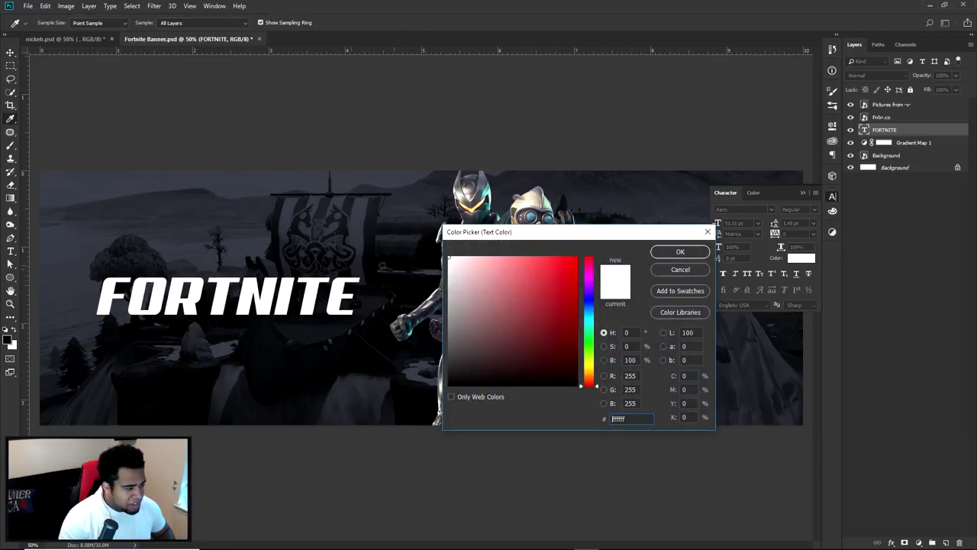
left_click(452, 266)
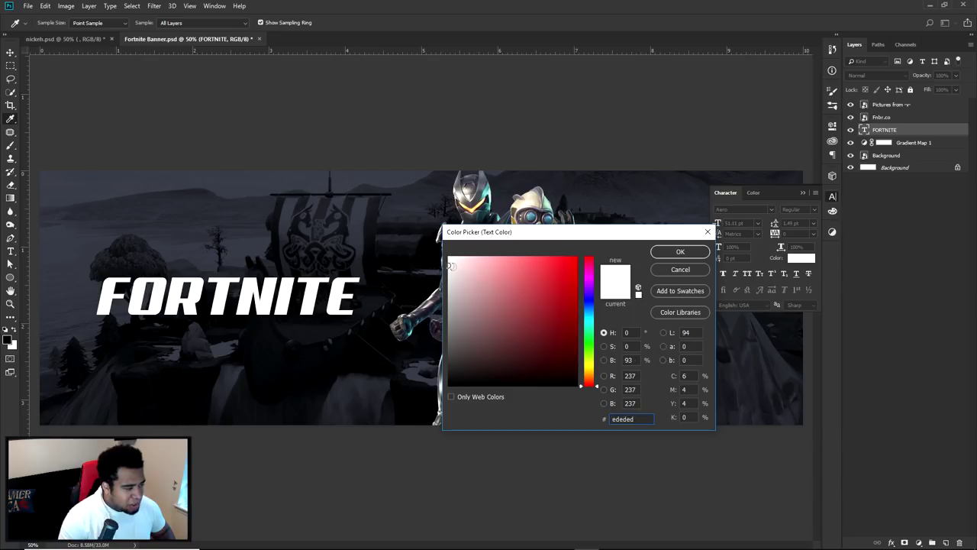
left_click(679, 272)
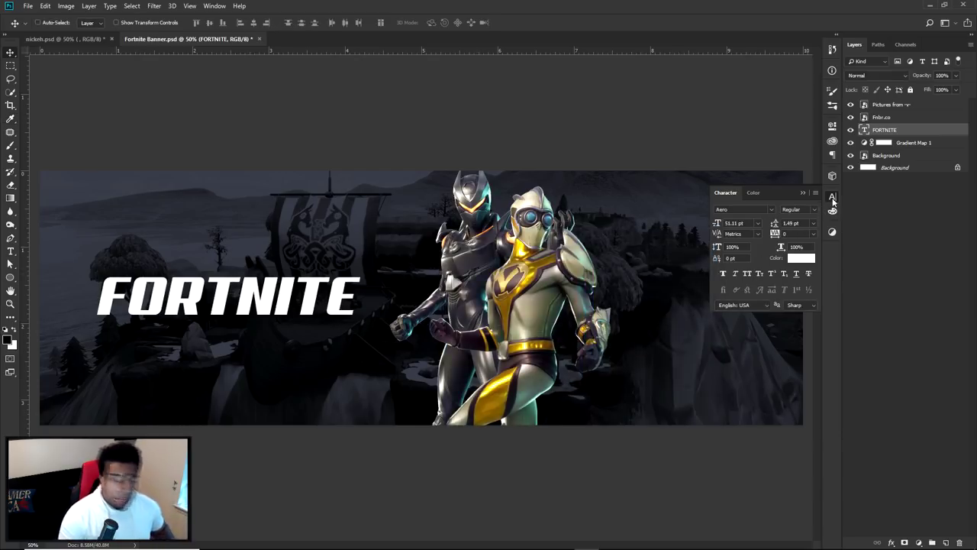
left_click(833, 200)
Shift the FORTNITE text slightly to the right and compare the title with the one in nickeh.psd.
left_click_drag(272, 288, 280, 288)
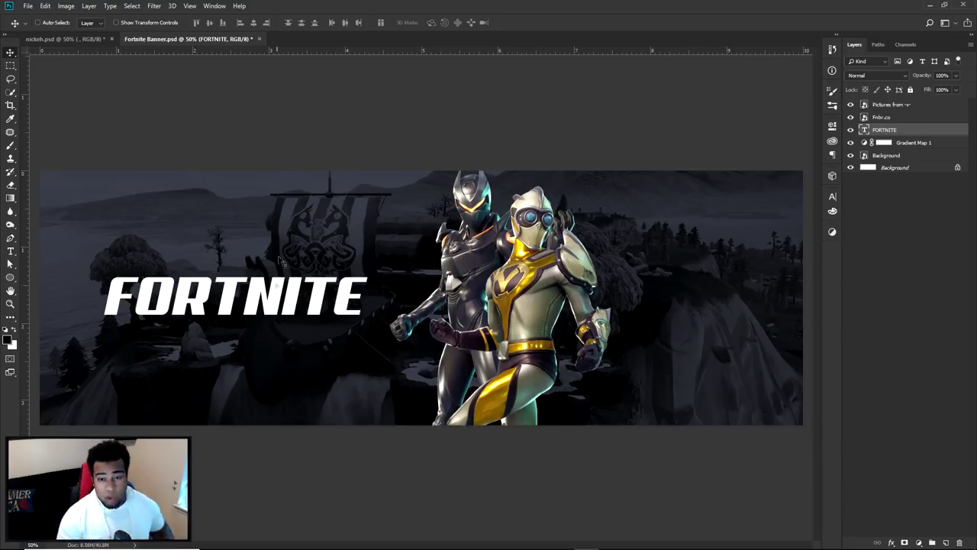
left_click(54, 39)
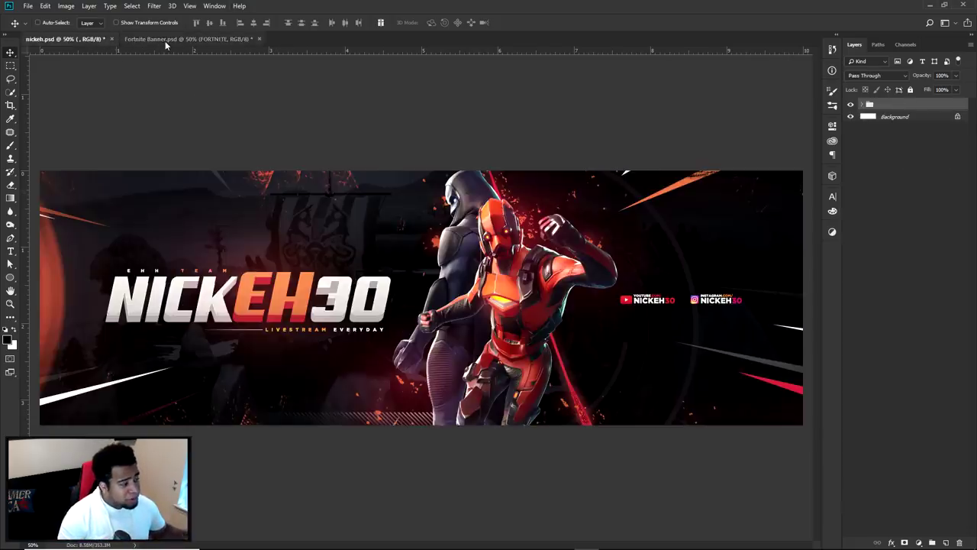
left_click(165, 39)
key("ctrl+Tab")
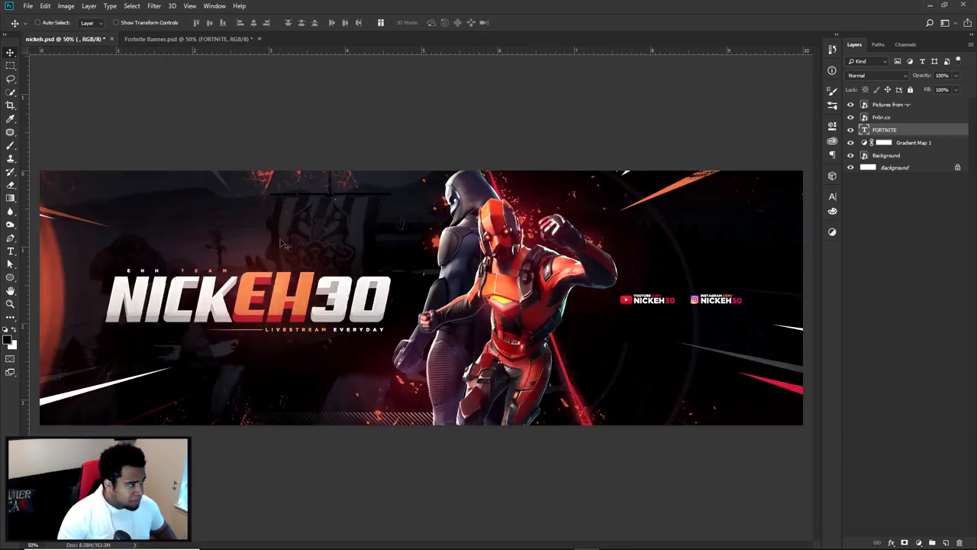
key("ctrl+Tab")
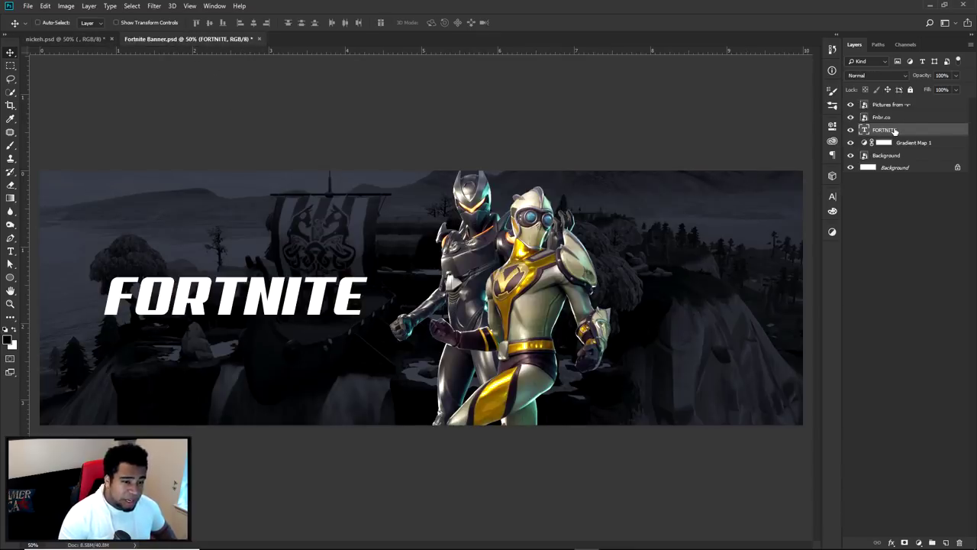
Duplicate the FORTNITE text layer, with the copy below the original, and check both layers by toggling their visibility.
key("ctrl+j")
left_click(851, 130)
left_click(850, 142)
left_click(850, 129)
left_click(850, 142)
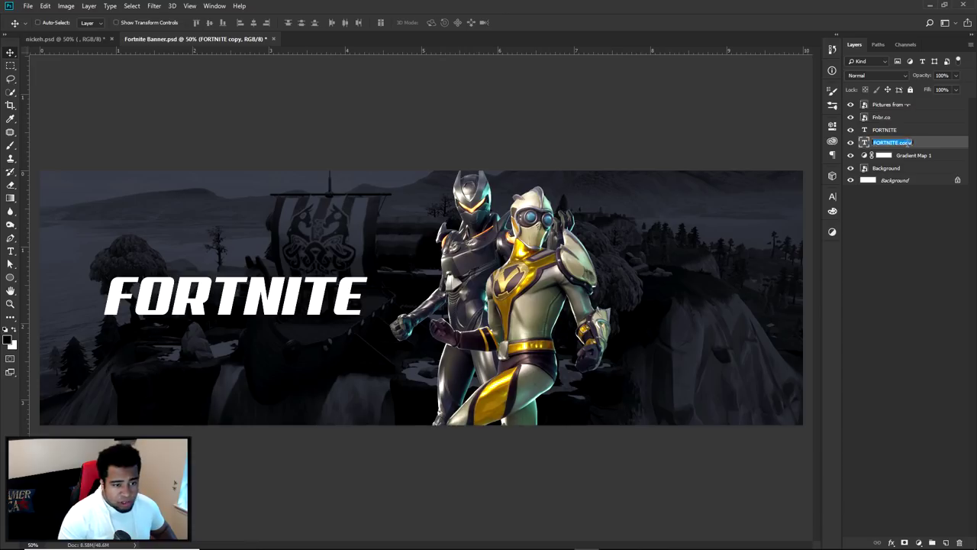
Set the lower FORTNITE copy's text colour to light grey #d2d2d2.
scroll(142, 304, "up", 2)
left_click(832, 197)
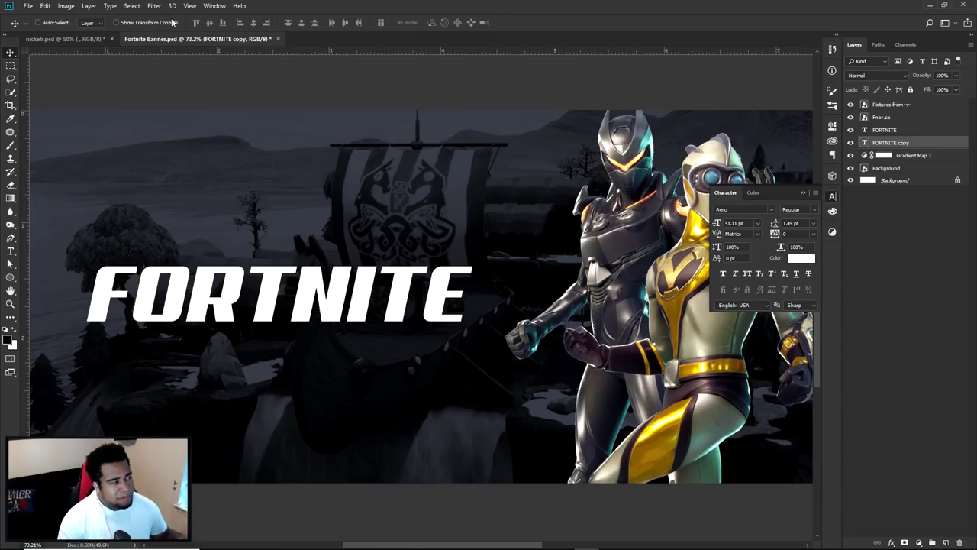
left_click(214, 5)
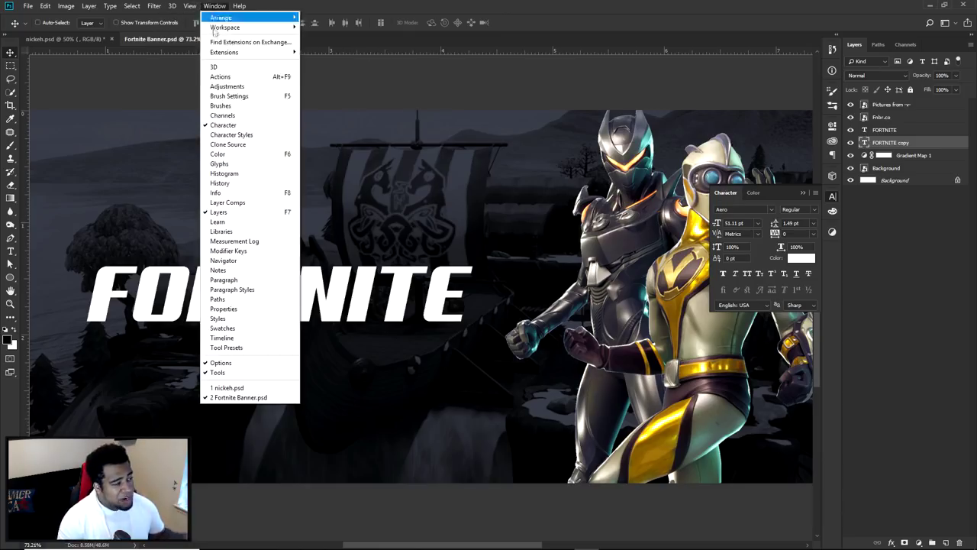
left_click(800, 258)
left_click(450, 276)
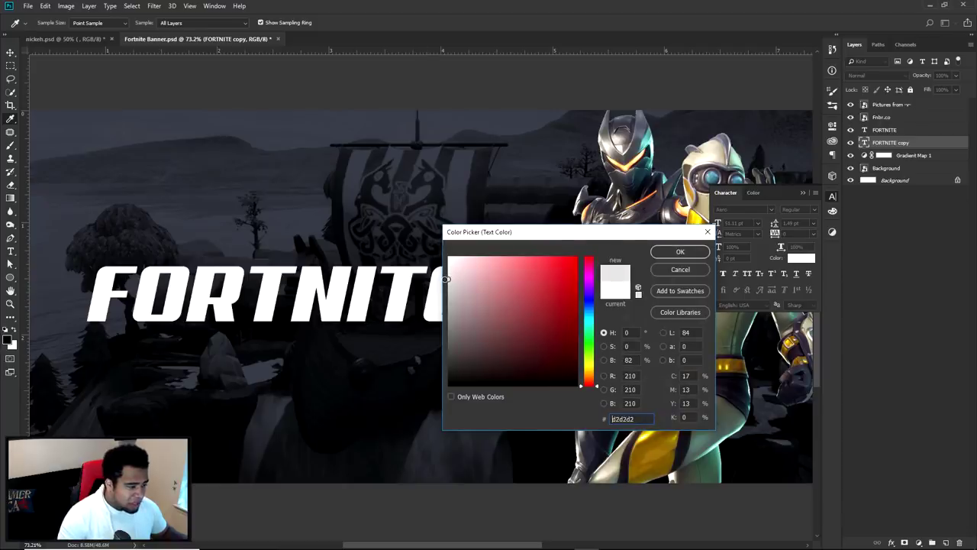
left_click(679, 251)
Move the light-grey FORTNITE copy slightly straight down behind the white text as a depth edge and check it along all letters.
scroll(433, 306, "up", 5)
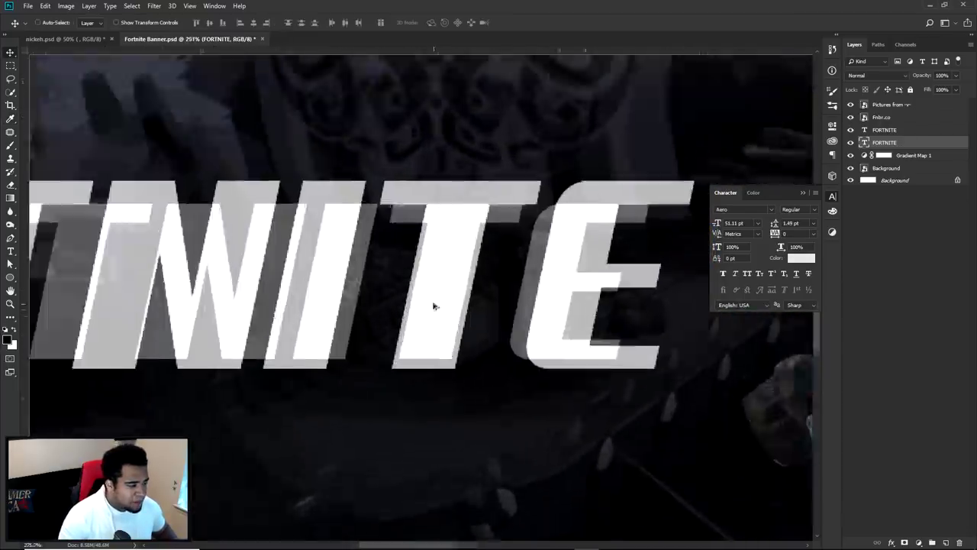
left_click_drag(451, 279, 451, 280)
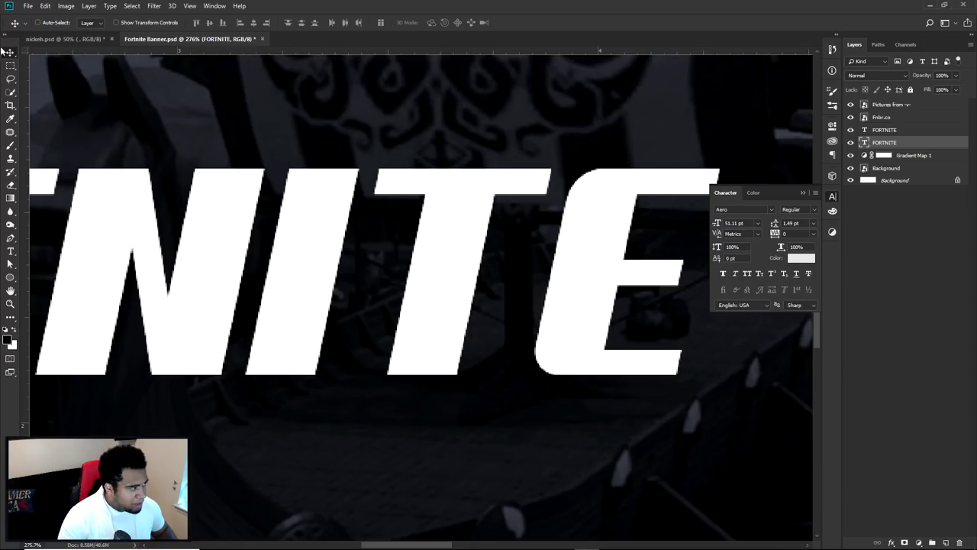
left_click_drag(473, 236, 468, 258)
left_click_drag(389, 196, 451, 206)
scroll(379, 174, "down", 5)
left_click_drag(295, 212, 506, 197)
scroll(505, 197, "left", 3)
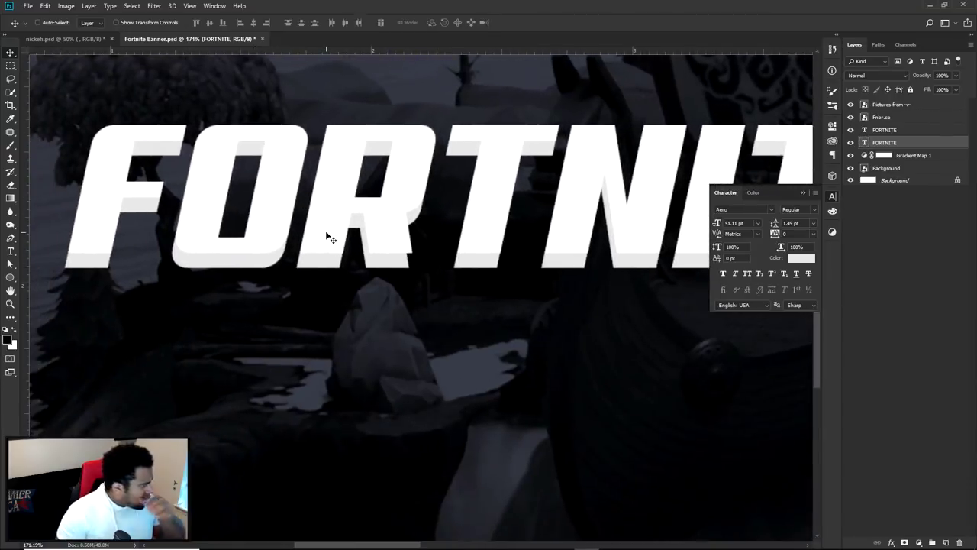
scroll(397, 260, "down", 2)
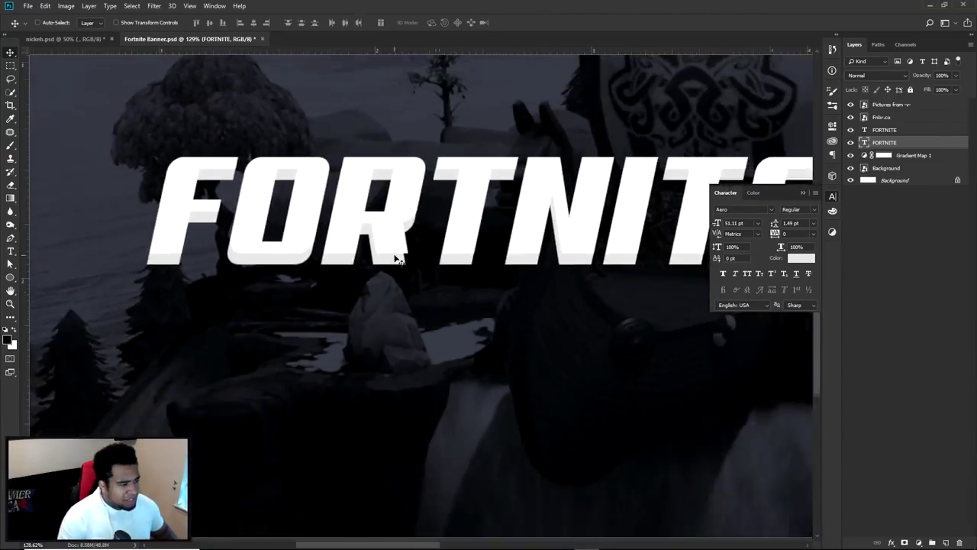
left_click_drag(468, 273, 421, 290)
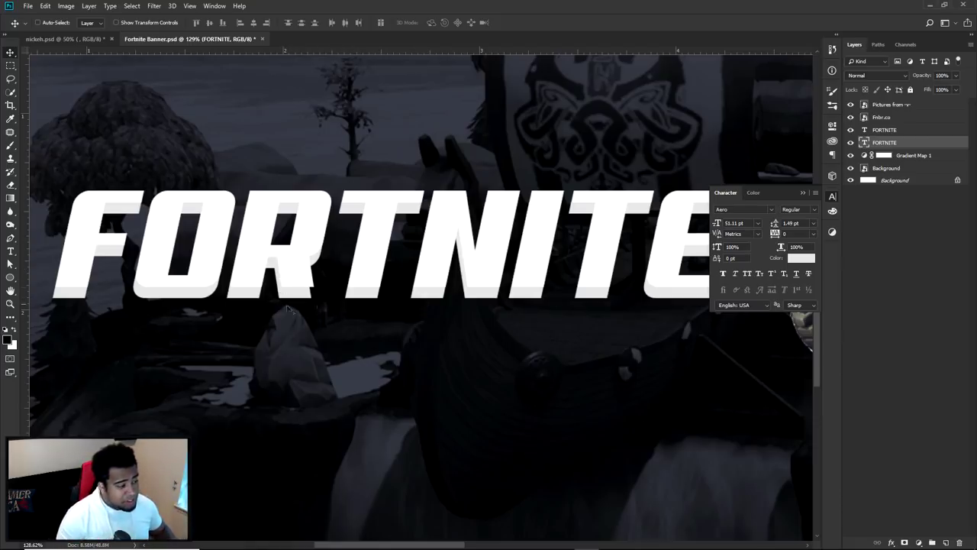
left_click_drag(699, 214, 567, 261)
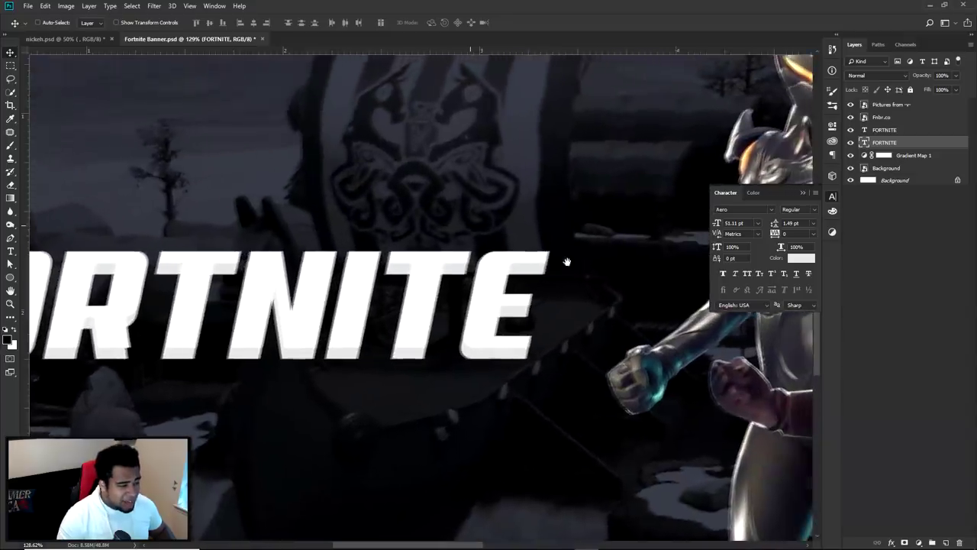
left_click_drag(229, 281, 395, 251)
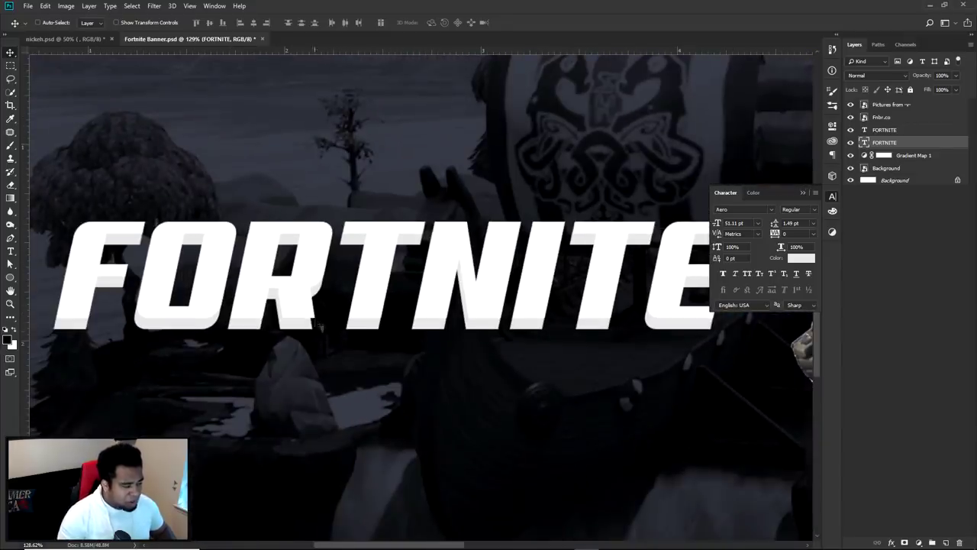
Add a new layer between the two FORTNITE texts and get the Pen tool ready at the letter R.
left_click(946, 542)
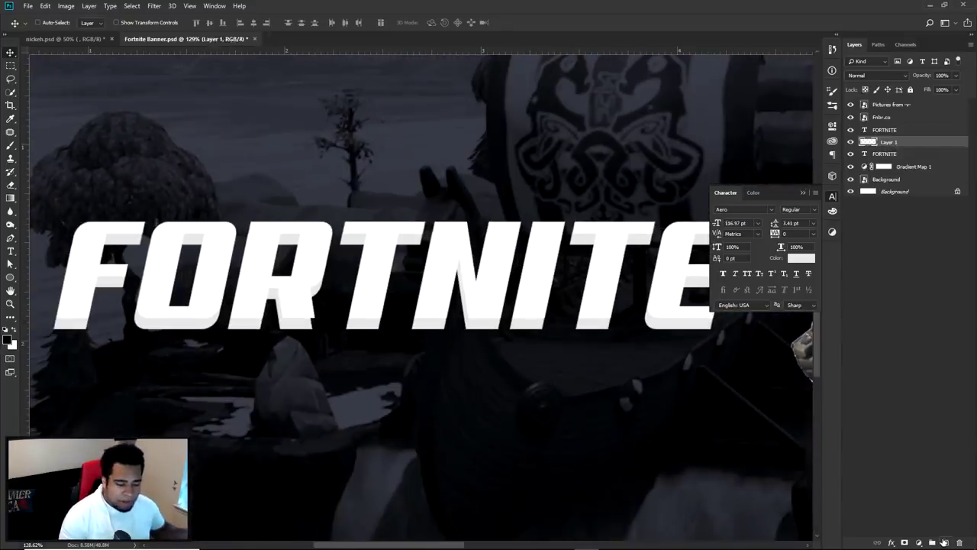
key("p")
scroll(313, 330, "up", 5)
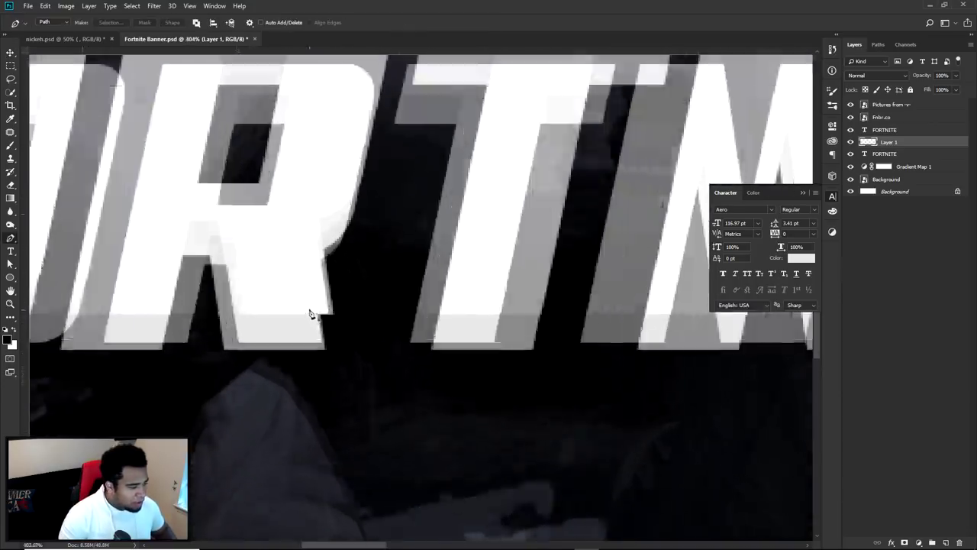
left_click(346, 322)
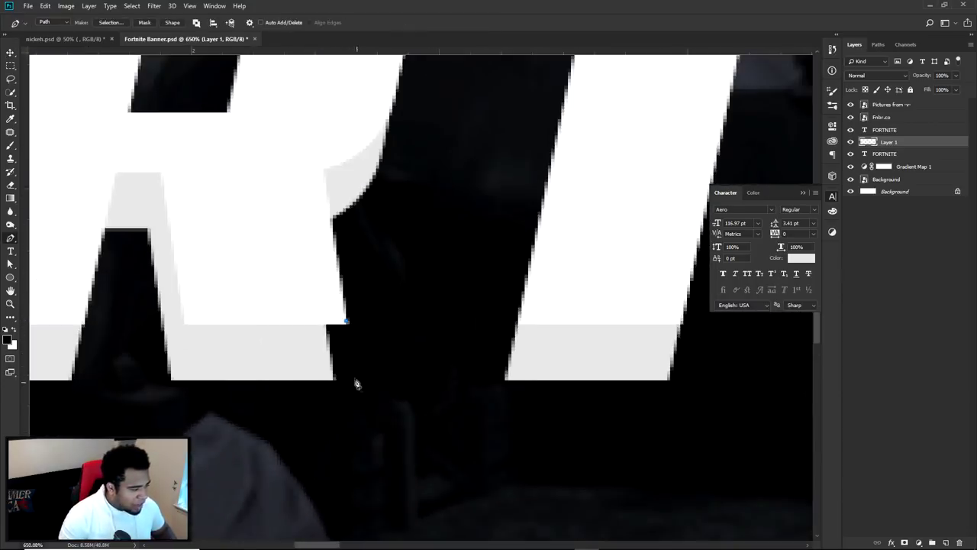
key("ctrl+z")
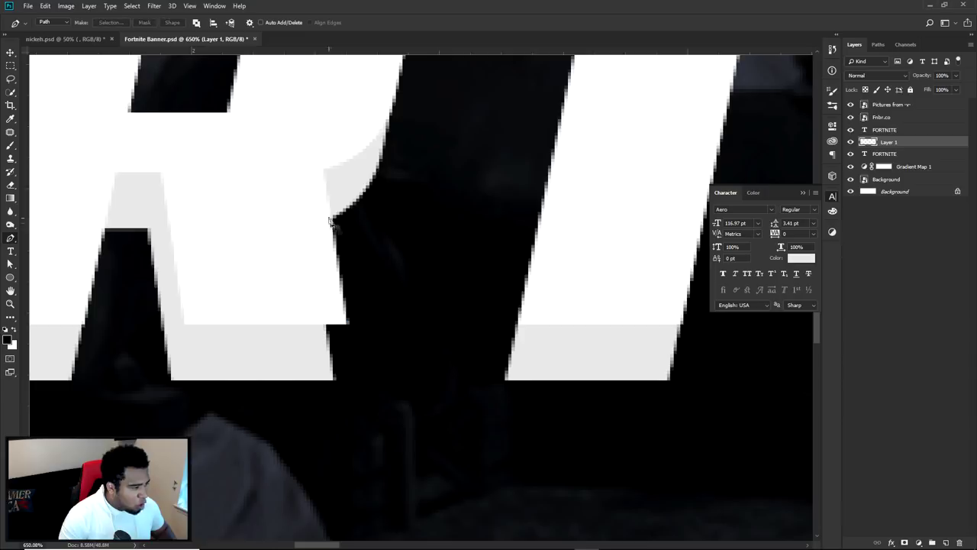
left_click(323, 169)
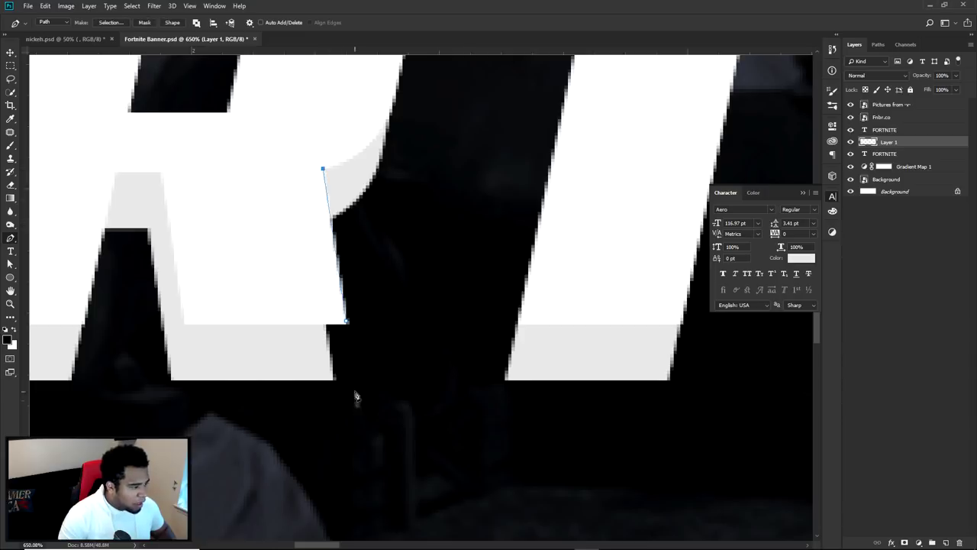
right_click(323, 170)
left_click(358, 211)
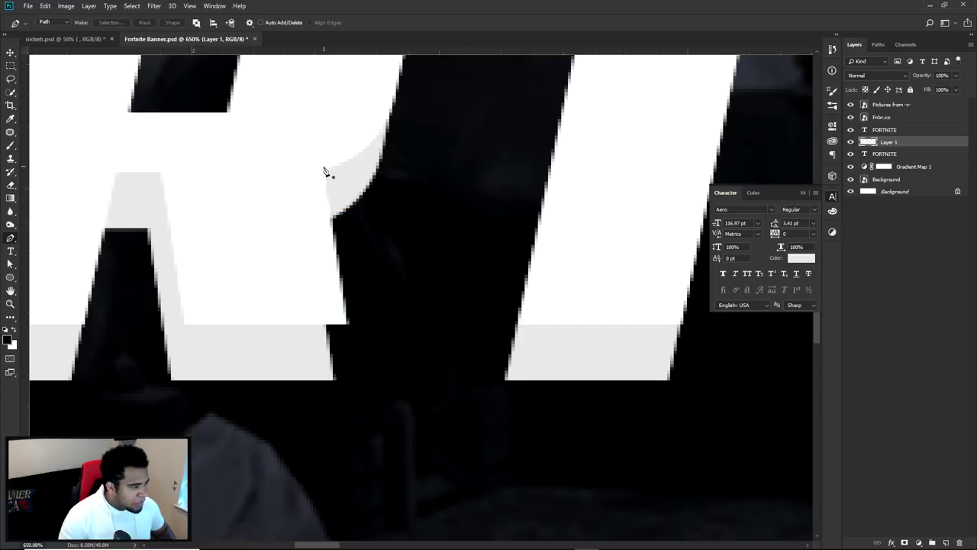
Draw a closed triangular Pen path on Layer 1 from the R's inner corner down its leg to the grey copy's lower edge.
left_click(323, 169)
left_click(357, 379)
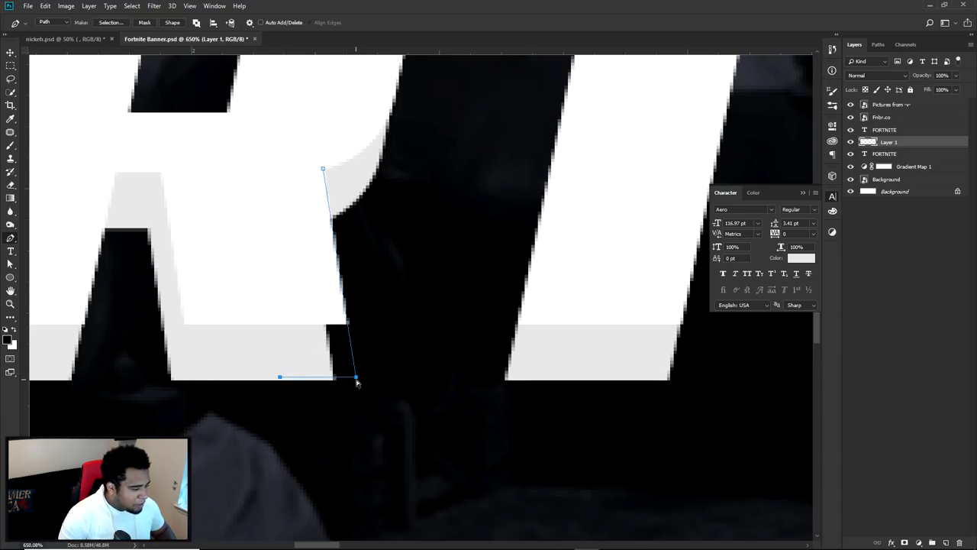
left_click_drag(356, 380, 356, 382)
left_click(322, 170)
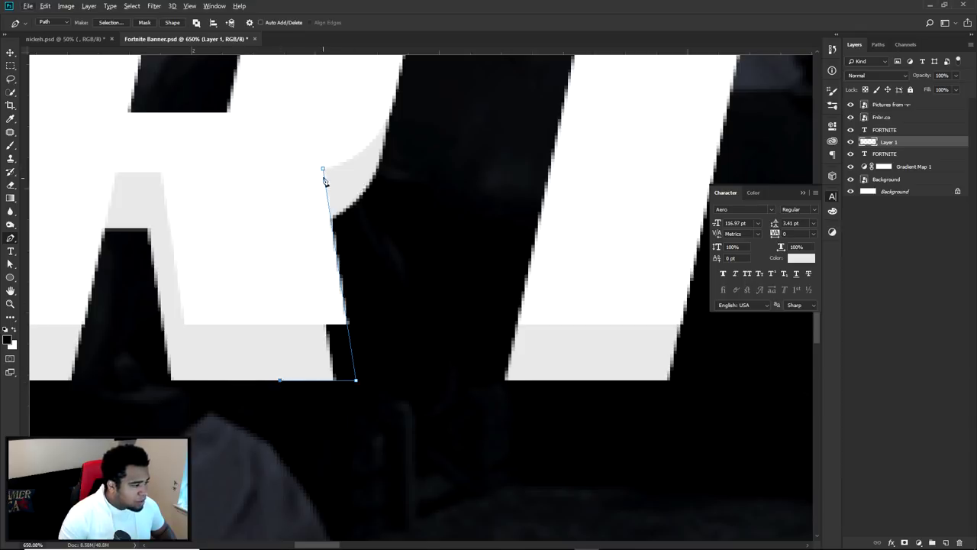
Fill the path on Layer 1 with the light grey of the lower FORTNITE letters and delete the path.
right_click(322, 171)
left_click(310, 245)
left_click(574, 243)
left_click(574, 276)
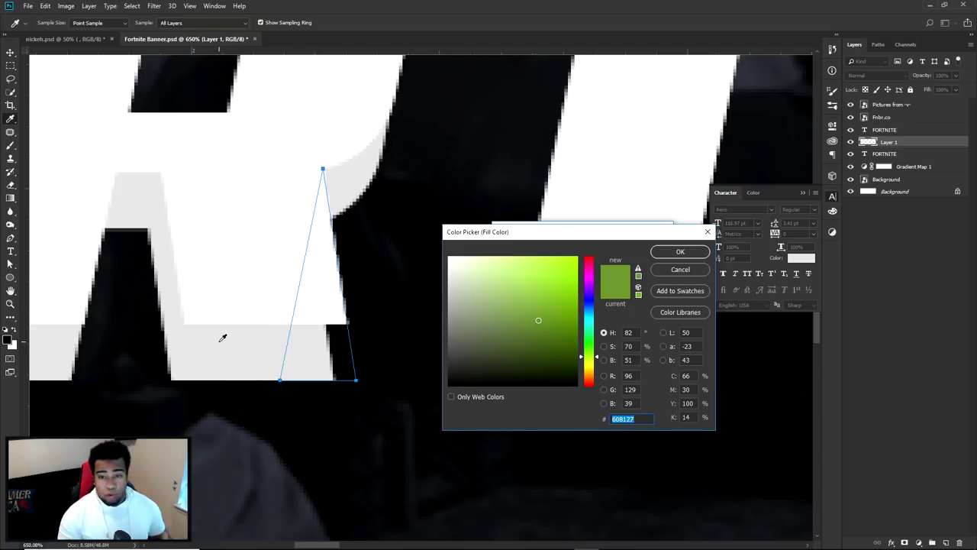
type("ffffff")
left_click(680, 252)
left_click(646, 252)
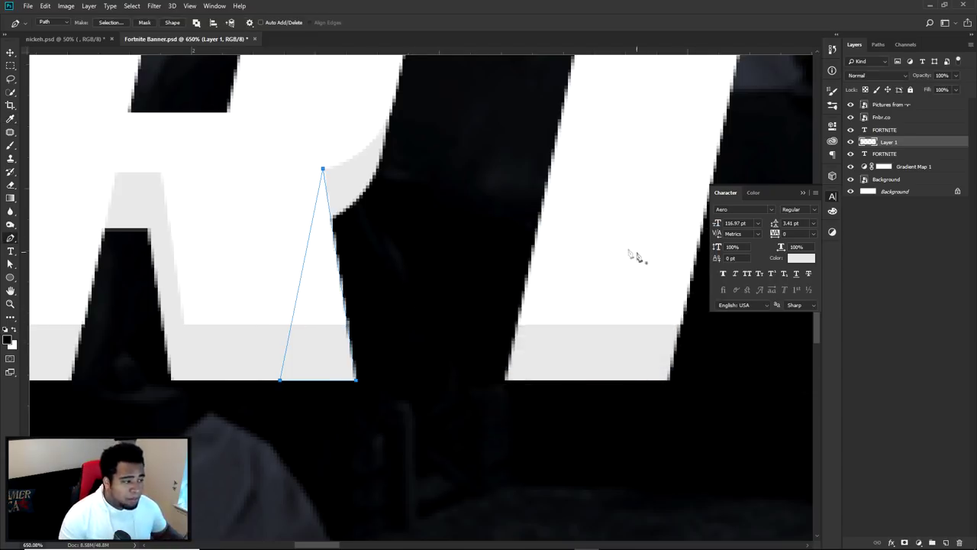
right_click(465, 181)
left_click(522, 200)
key("v")
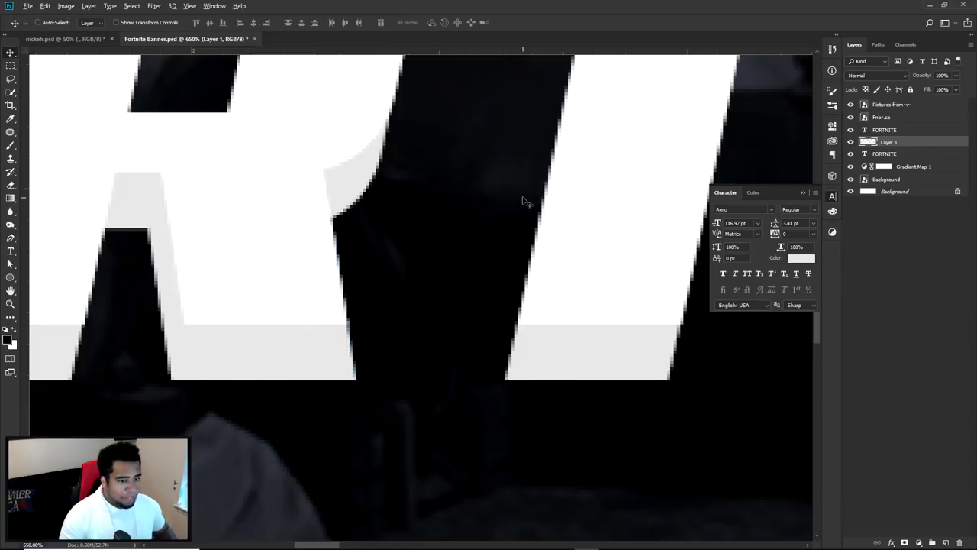
Group Layer 1 with the lower FORTNITE text, and merge a duplicate of that group into a single layer.
scroll(523, 201, "down", 10)
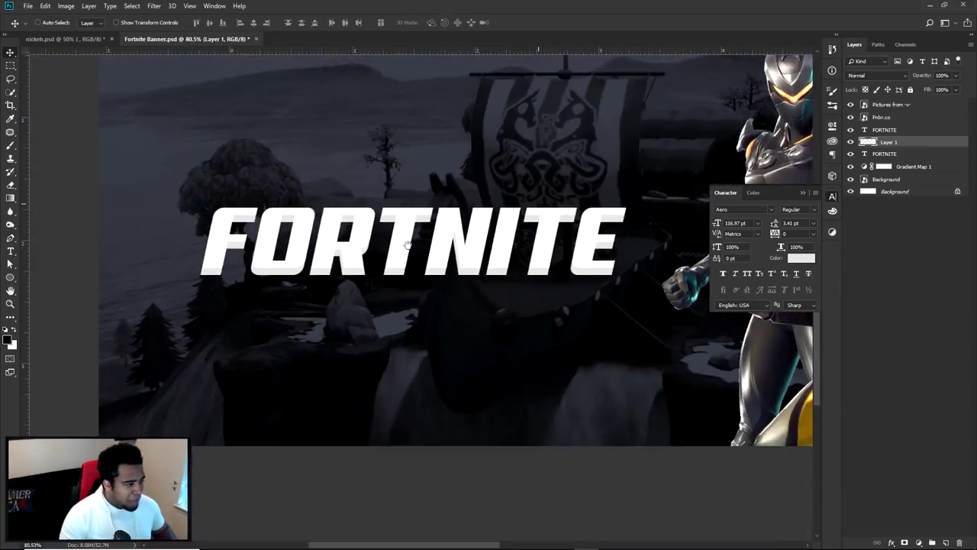
left_click(904, 155, "shift")
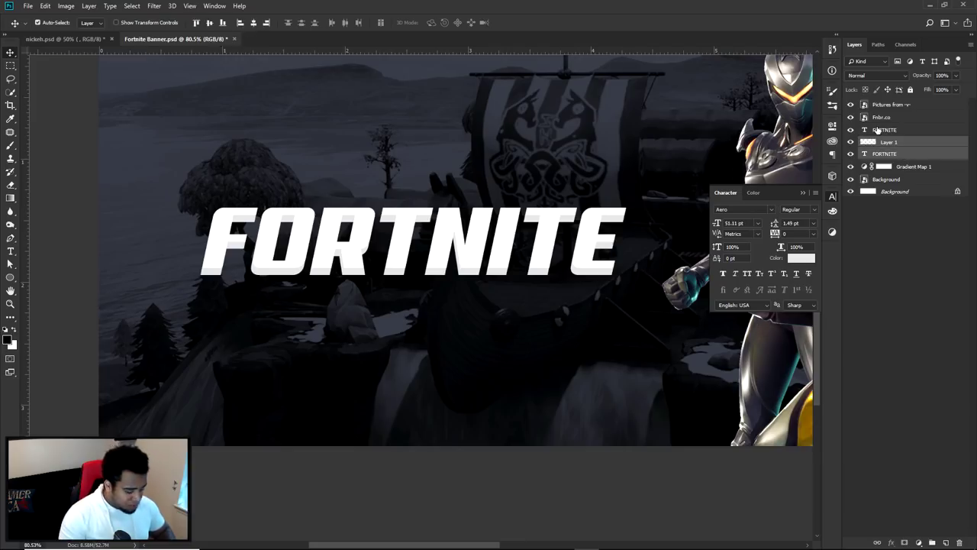
key("ctrl+g")
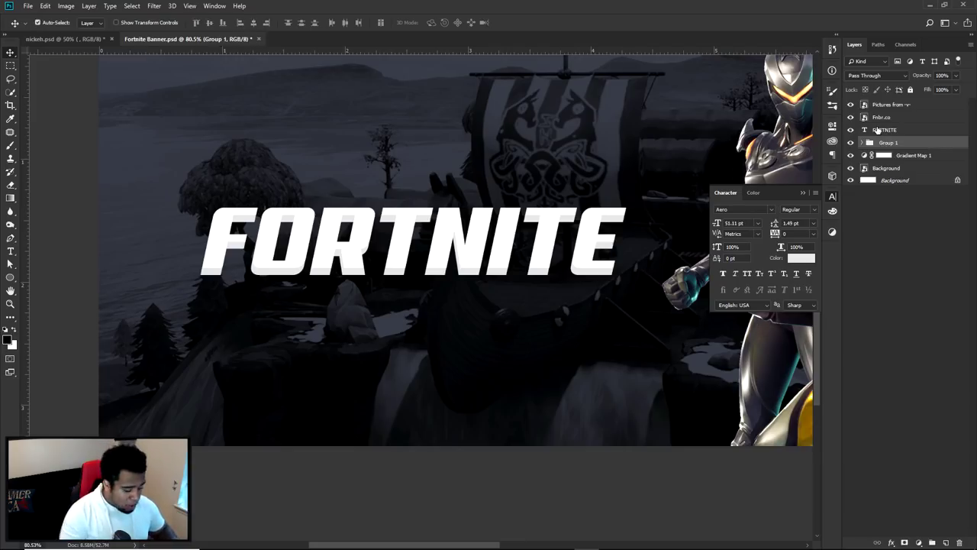
key("ctrl+j")
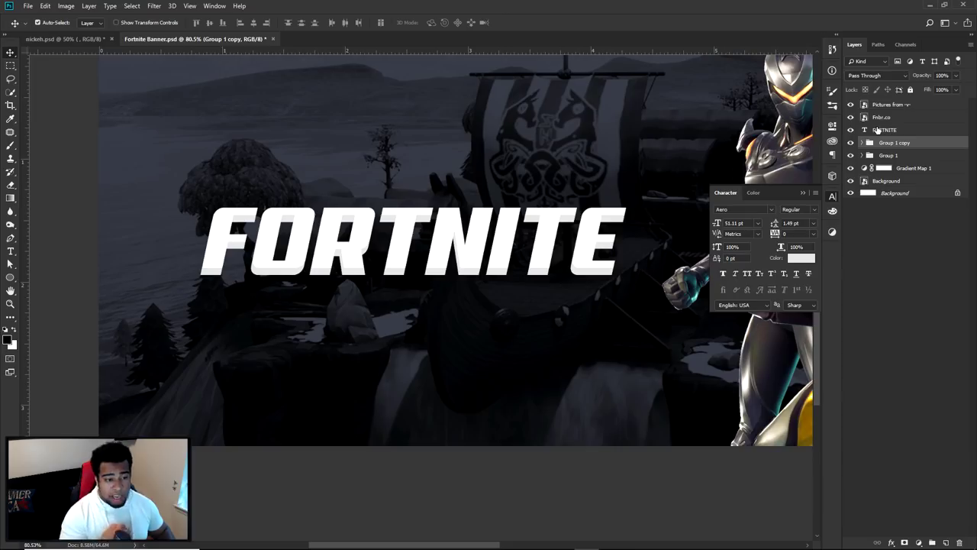
key("ctrl+e")
Hide the merged copy and the original group, and rename the group "Text backup".
left_click(851, 142)
left_click(850, 155)
left_click(851, 155)
left_click(851, 155)
left_click(850, 155)
left_click(850, 155)
left_click(851, 155)
left_click(851, 155)
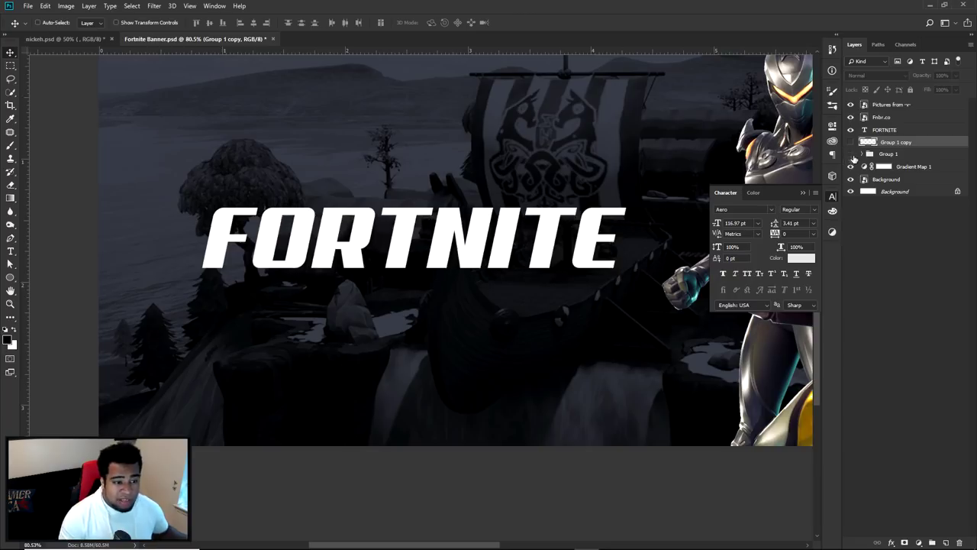
double_click(890, 155)
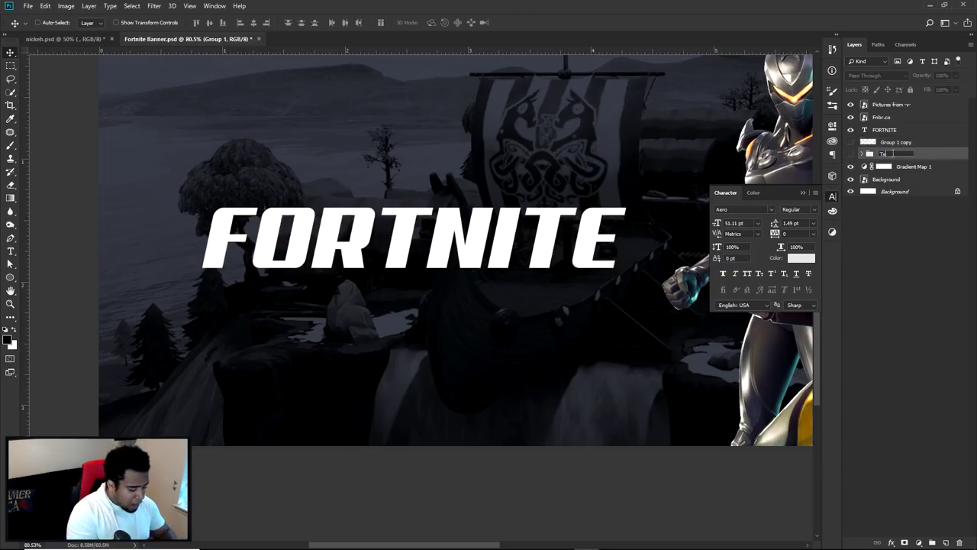
type("Text backup")
key("Return")
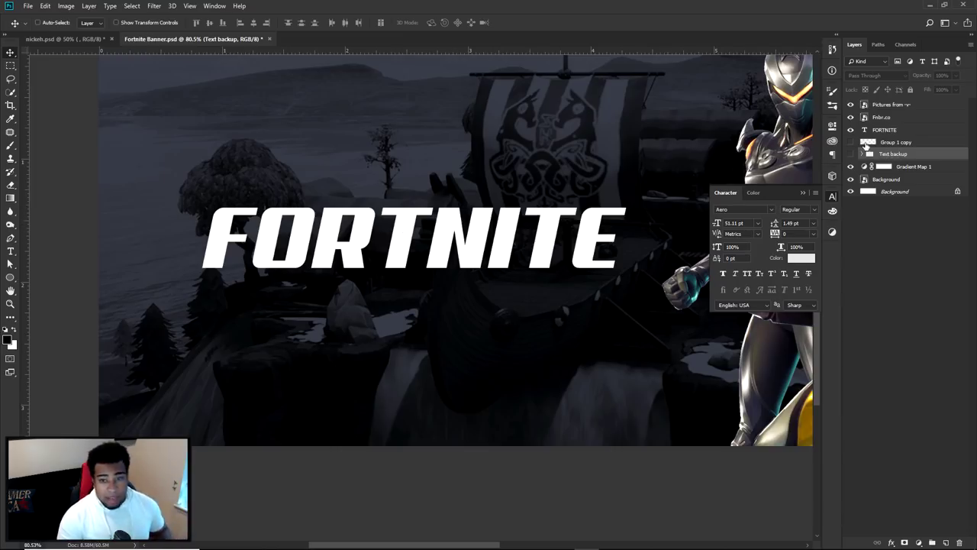
Show the merged group copy and rename it "Fortnite Backing".
left_click(884, 145)
left_click(850, 143)
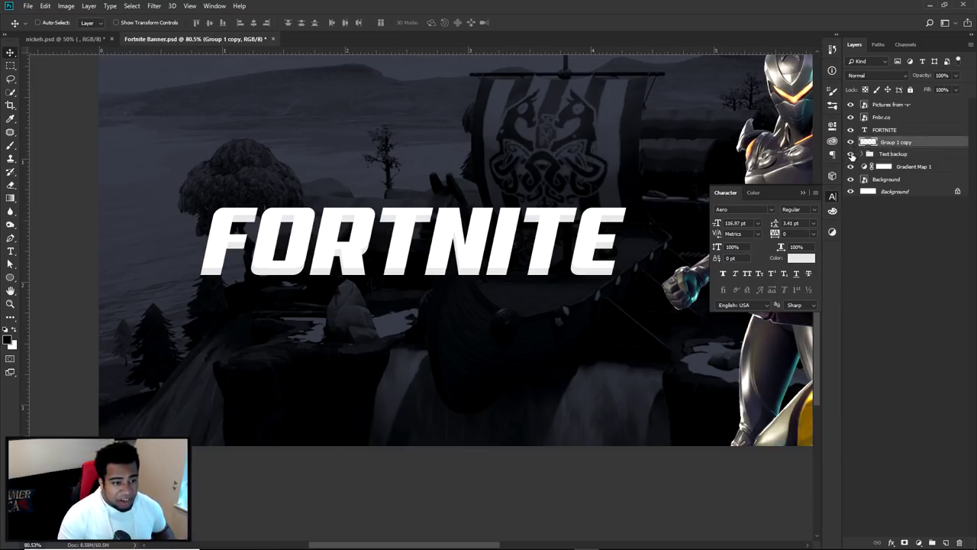
double_click(898, 142)
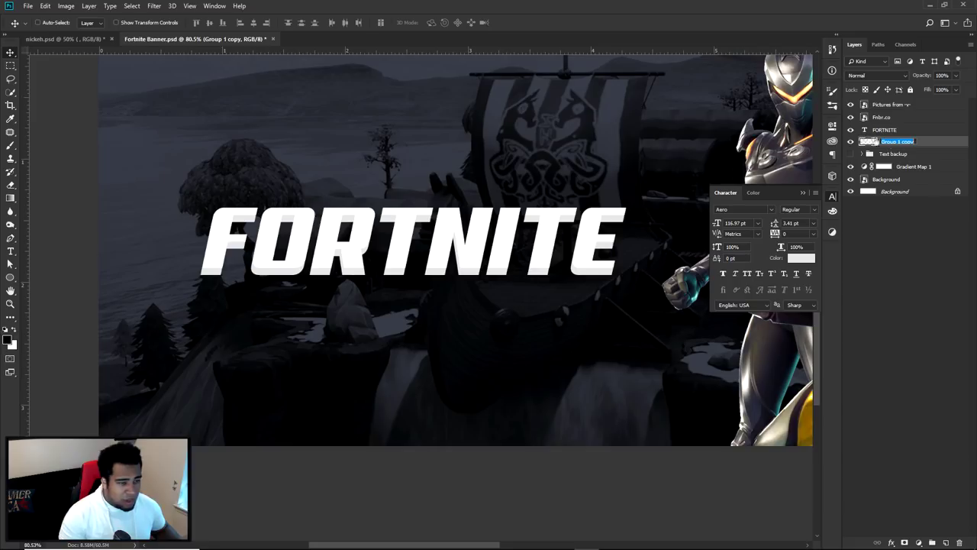
type("Fortnite")
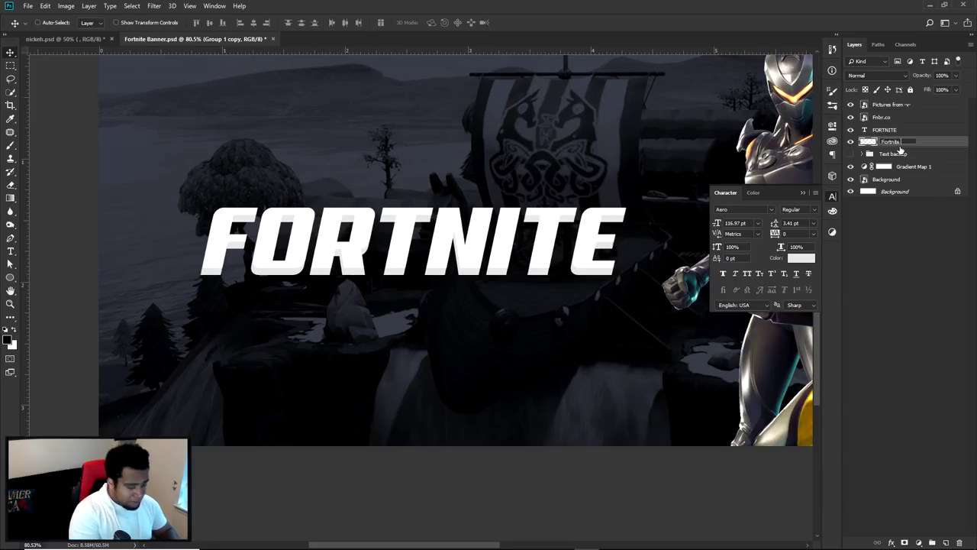
type(" Backing")
key("Return")
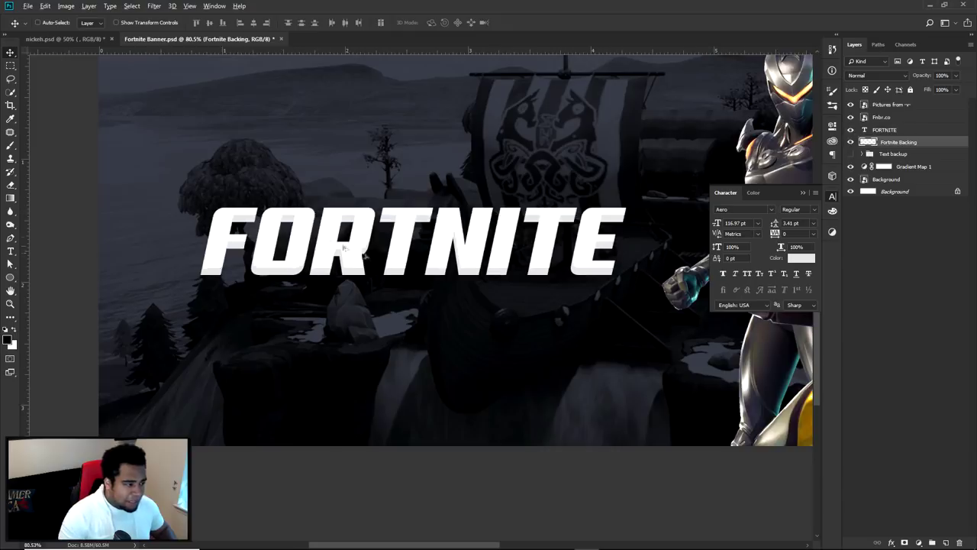
Try green #83f165 as the text colour of the upper FORTNITE layer.
scroll(398, 260, "down", 4)
scroll(351, 257, "up", 5)
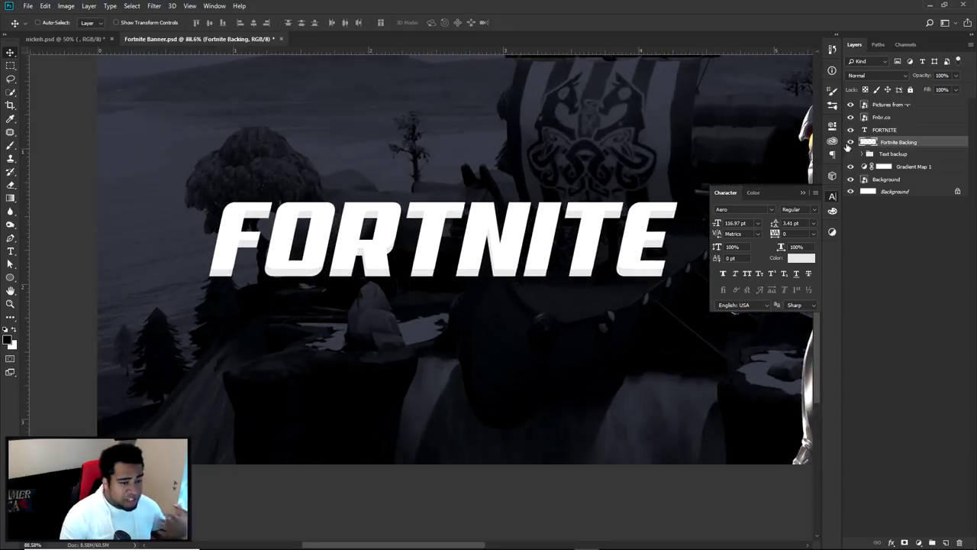
left_click(884, 130)
left_click(801, 257)
left_click(490, 271)
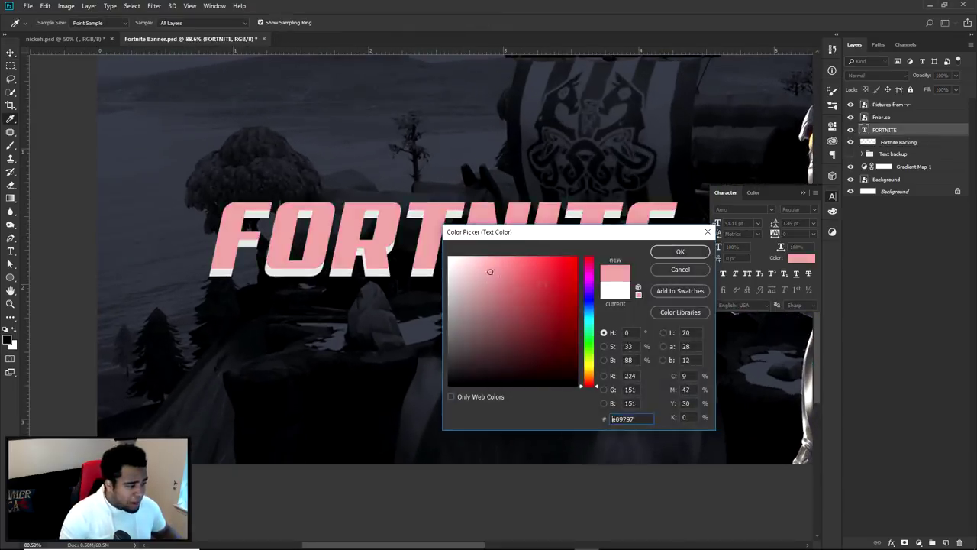
left_click(591, 347)
mouse_move(556, 276)
left_mouse_down()
mouse_move(547, 258)
mouse_move(523, 264)
left_mouse_up()
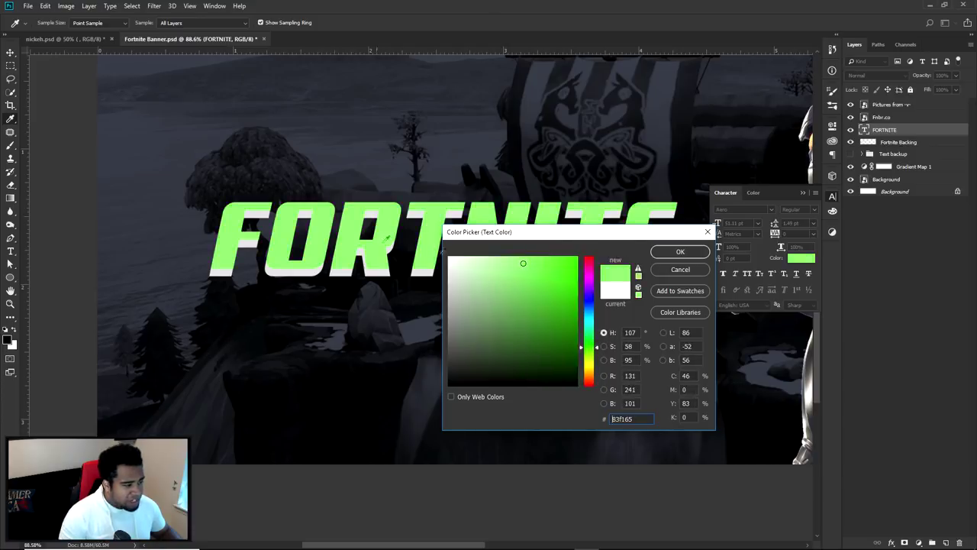
left_click(677, 256)
Try a darker green #4fab36 Color Overlay on the Fortnite Backing layer, and undo the green text colour.
double_click(943, 143)
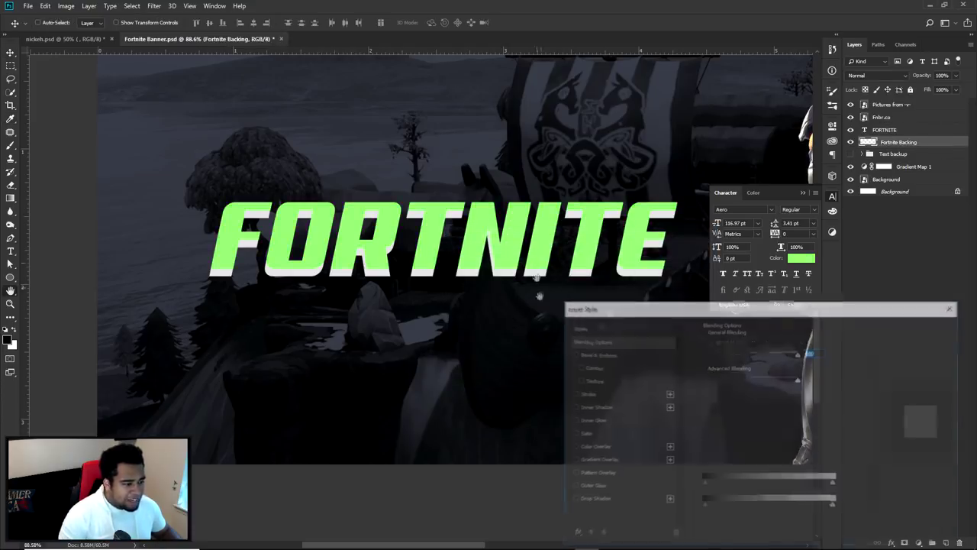
left_click(593, 446)
left_click(809, 343)
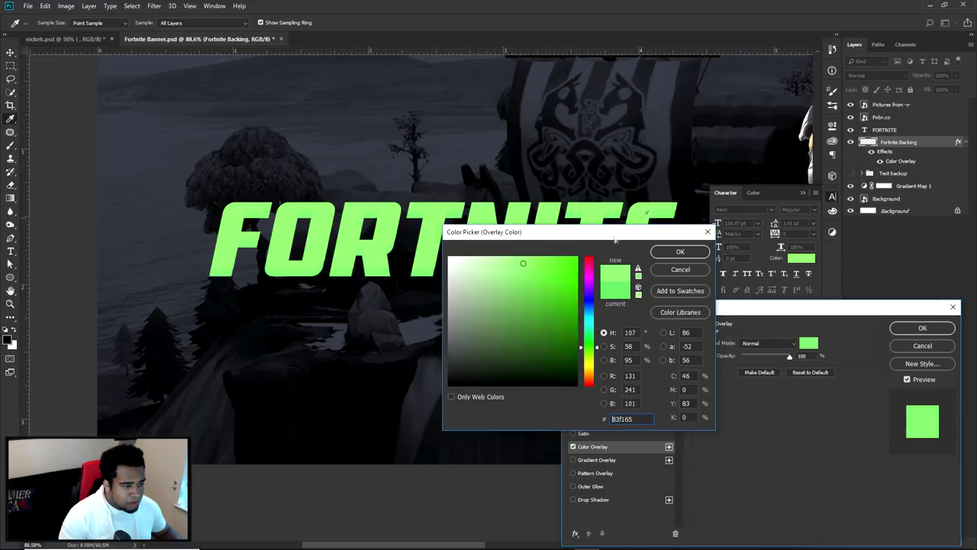
left_click_drag(528, 274, 536, 299)
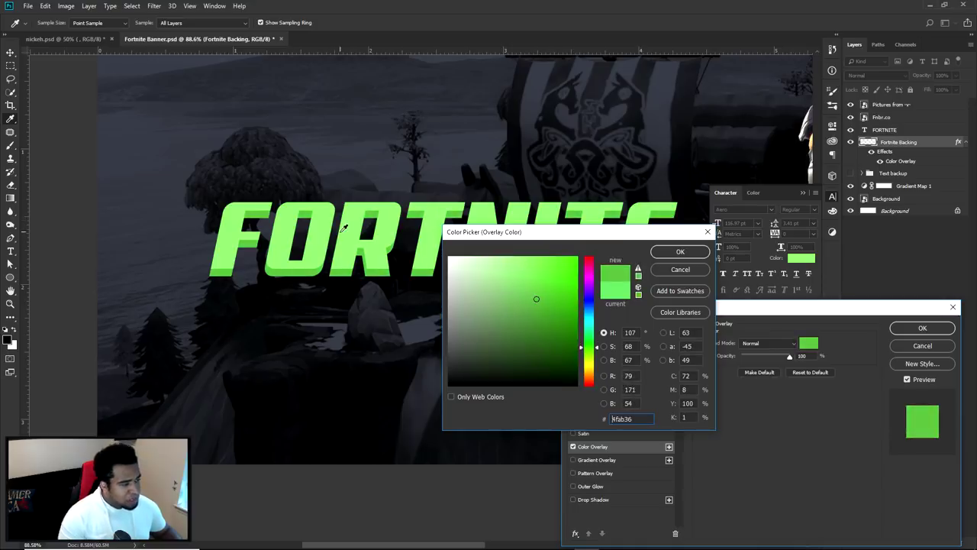
left_click(672, 272)
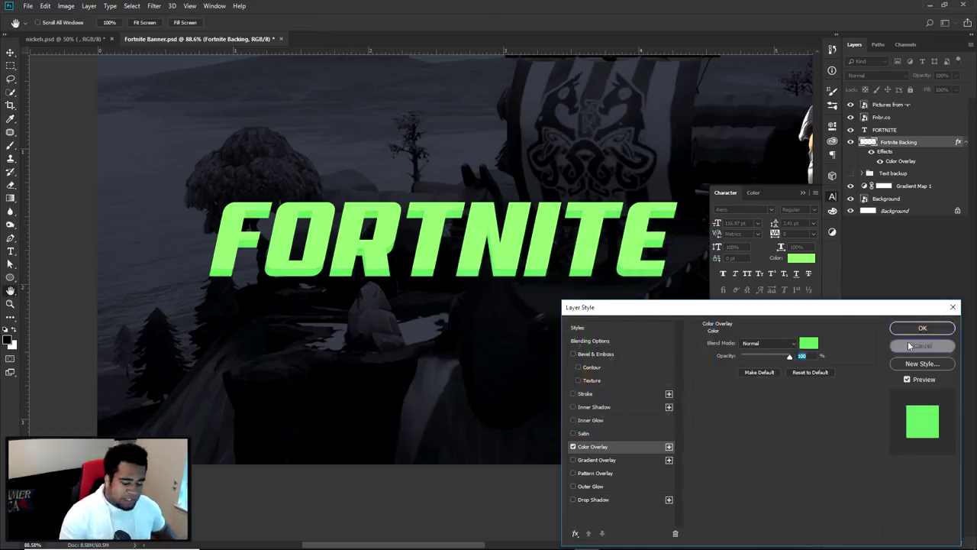
left_click(922, 345)
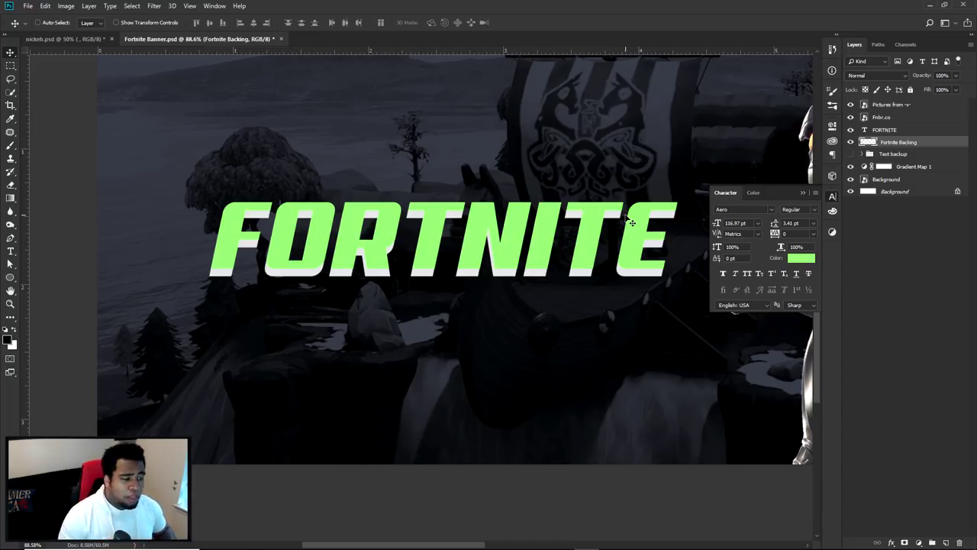
key("ctrl+z")
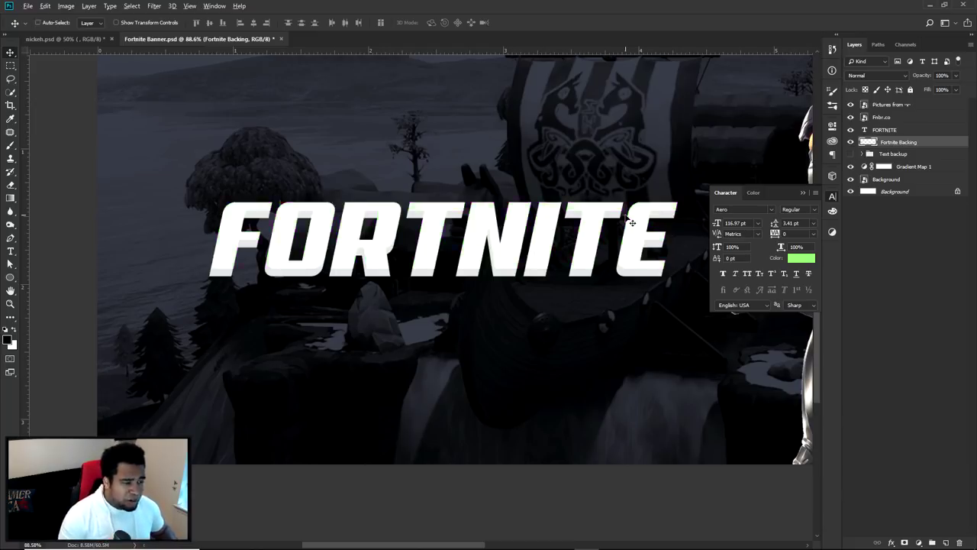
Examine the whole banner and compare its FORTNITE title with the nickeh.psd reference document.
key("ctrl+0")
key("ctrl+minus")
key("ctrl+0")
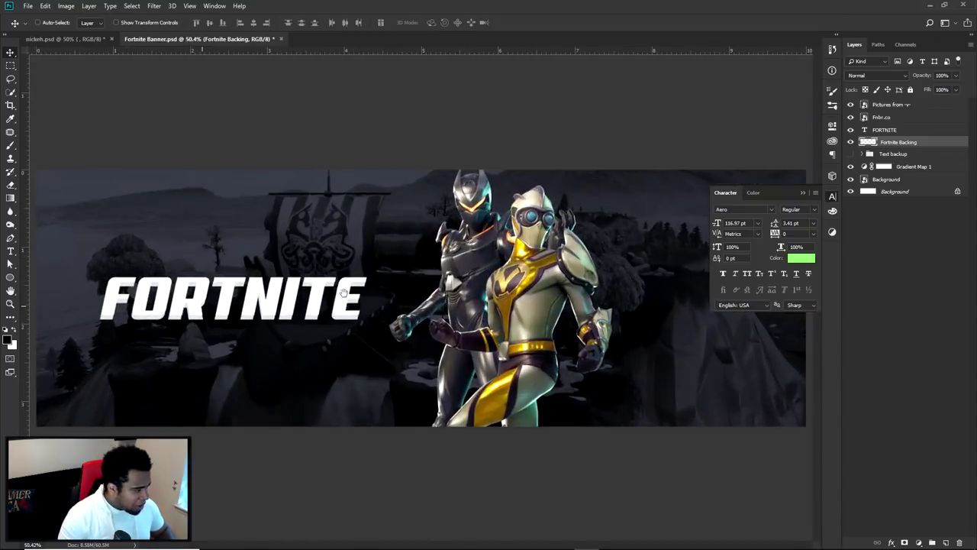
left_click(832, 197)
scroll(283, 321, "up", 3)
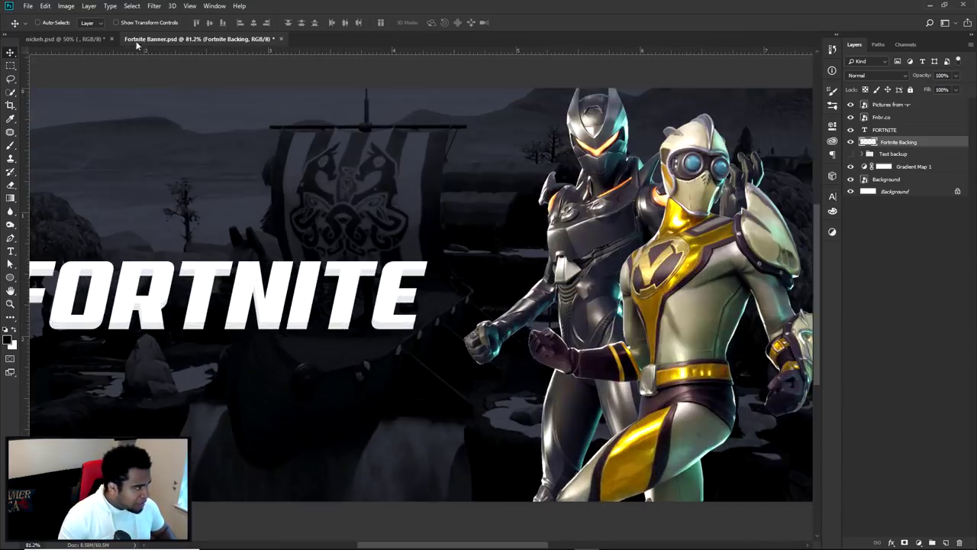
left_click(65, 39)
left_click(198, 39)
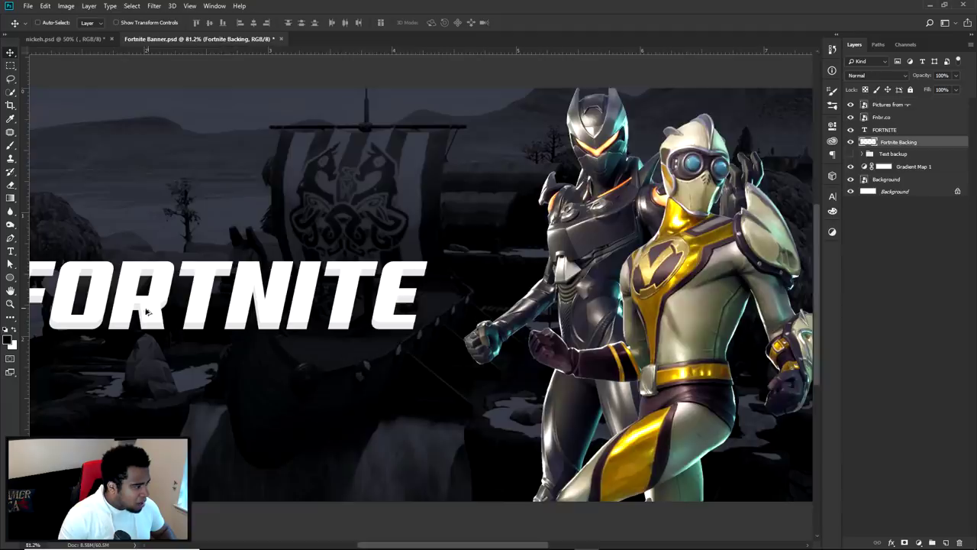
scroll(214, 294, "up", 3)
left_click(65, 39)
left_click(174, 39)
scroll(356, 246, "down", 4)
scroll(356, 246, "up", 1)
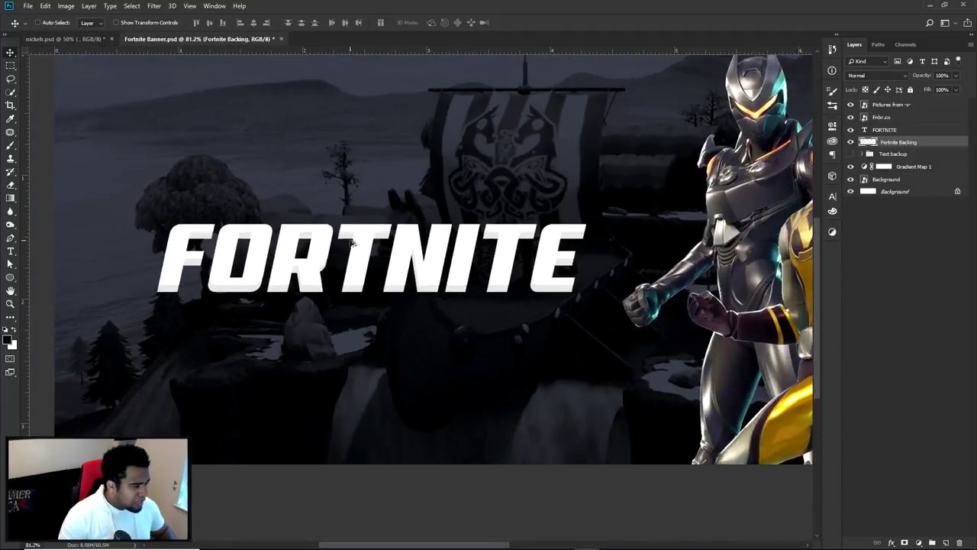
Colour the letters NITE in the upper FORTNITE text yellow, based on the gold of the character's suit.
key("t")
left_click_drag(584, 260, 386, 263)
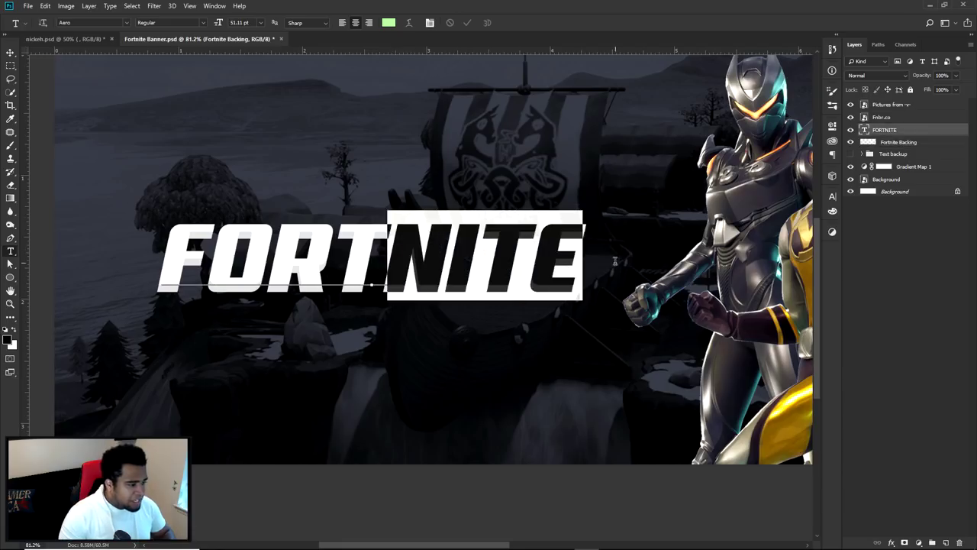
left_click(833, 196)
left_click(800, 258)
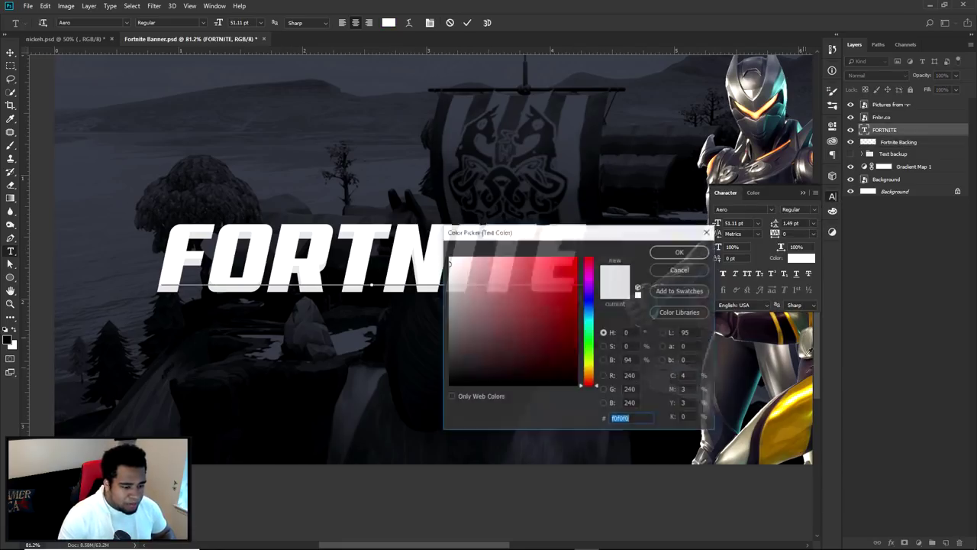
left_click(803, 393)
left_click_drag(563, 265, 556, 267)
left_click(672, 253)
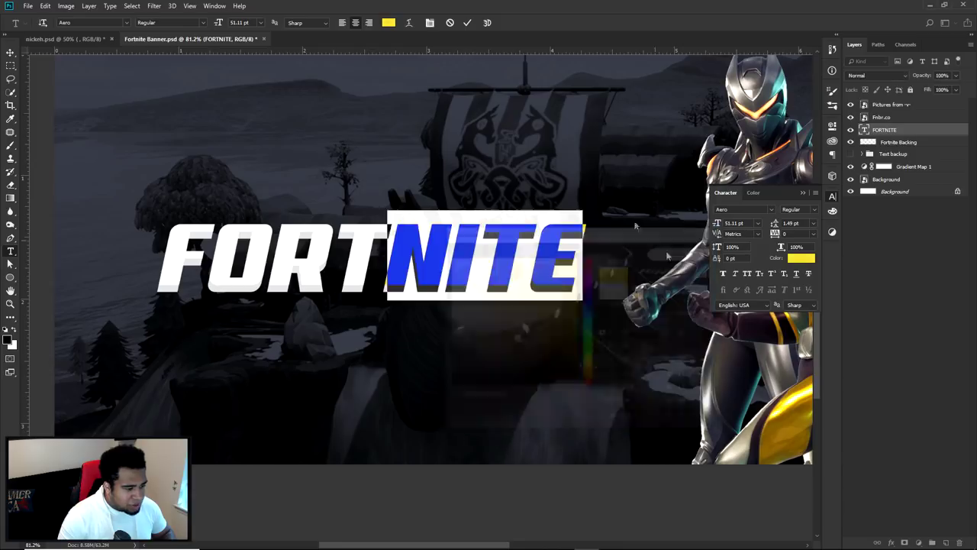
left_click(467, 22)
Draw a closed Pen path around the letters NITE with the Fortnite Backing layer active.
left_click(895, 144)
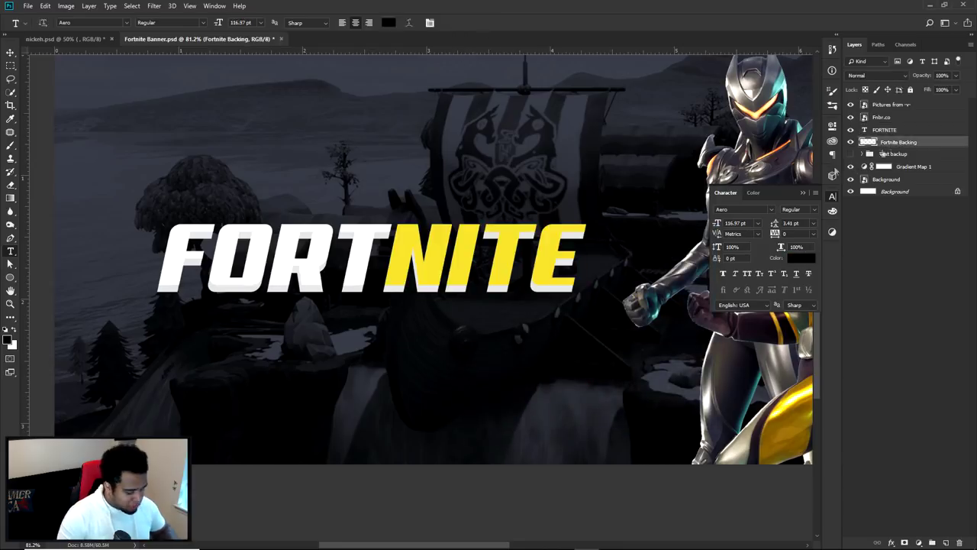
key("p")
scroll(381, 250, "up", 3)
left_click(420, 182)
left_click(351, 373)
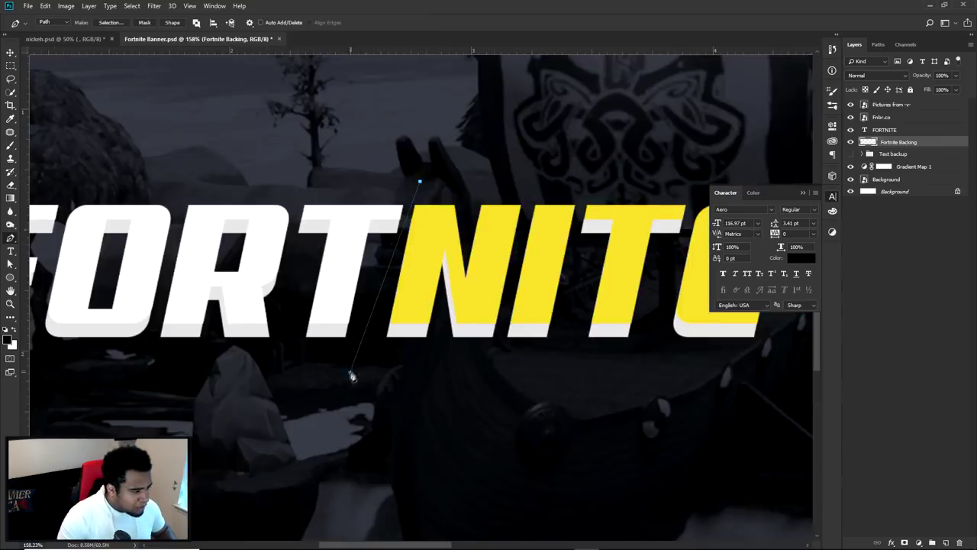
scroll(350, 374, "down", 4)
left_click_drag(552, 327, 338, 290)
left_click(445, 301)
left_click_drag(473, 192, 470, 186)
left_click(348, 154)
left_click(177, 197)
Try to turn the path around NITE into a new selection with a feather radius of 0 pixels.
right_click(256, 210)
left_click(287, 261)
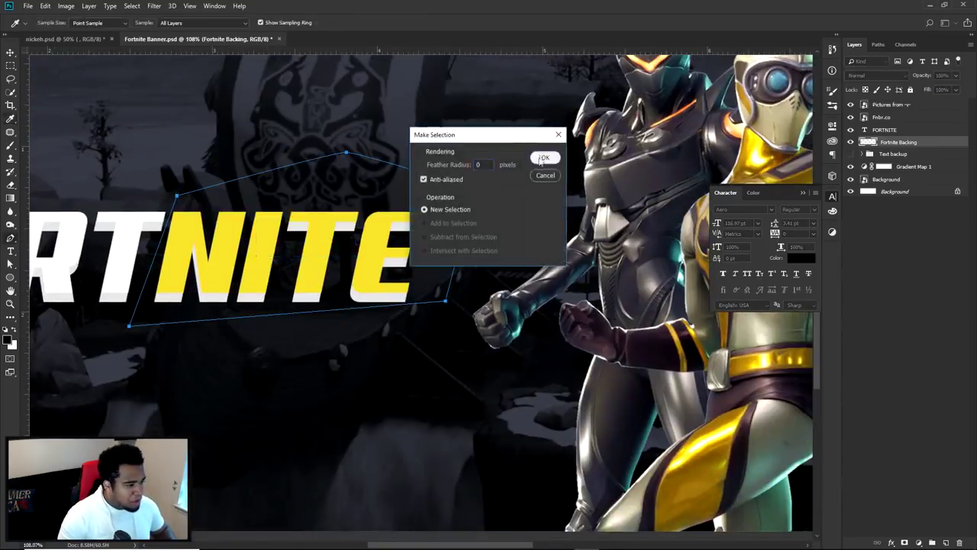
left_click(545, 158)
key("m")
right_click(475, 235)
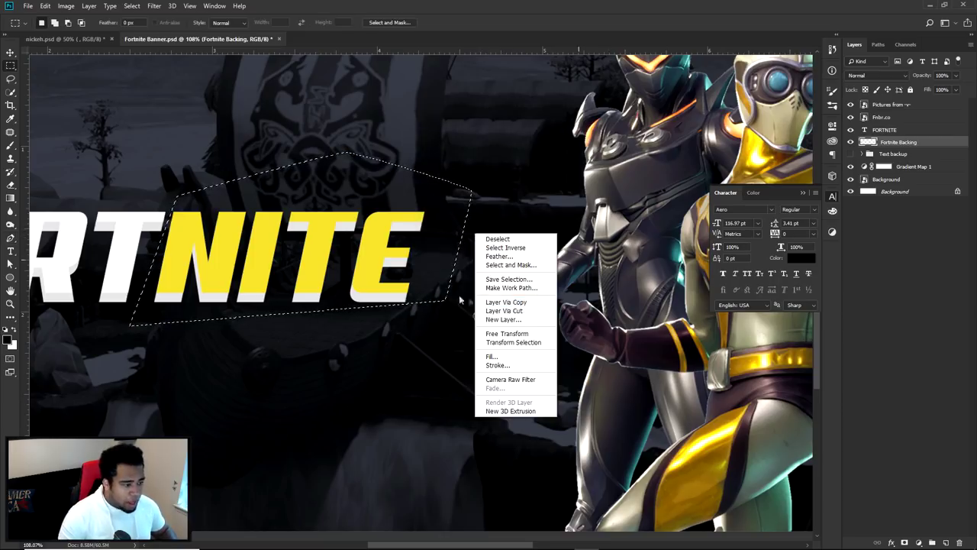
left_click(458, 157)
key("ctrl+z")
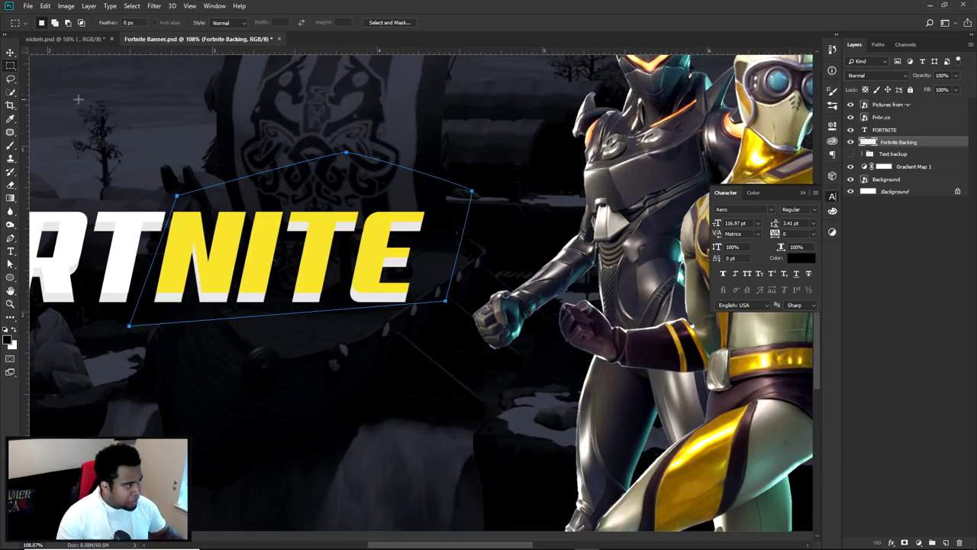
Convert the path around NITE into a selection and cut that part of the Fortnite Backing onto its own layer.
right_click(393, 169)
left_click(338, 236)
key("p")
right_click(373, 196)
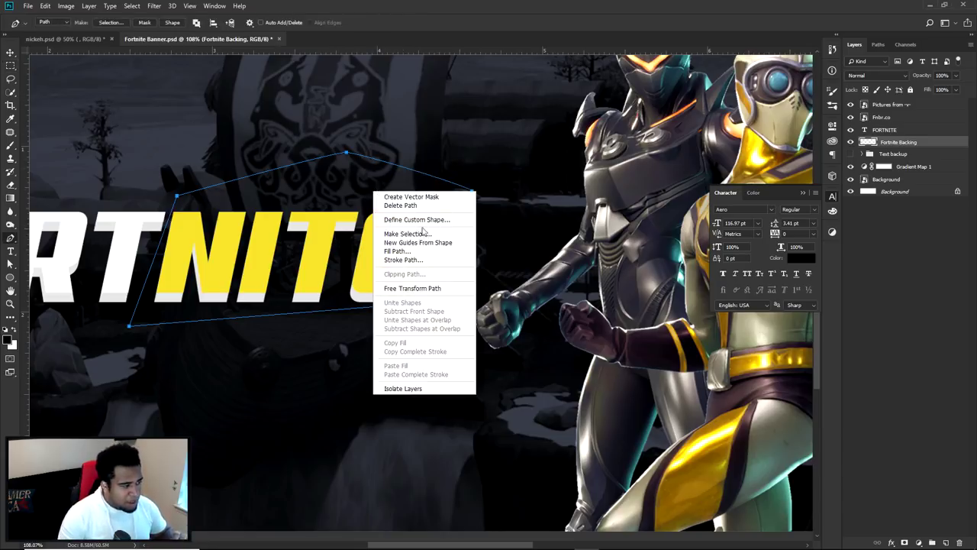
left_click(414, 236)
left_click(548, 158)
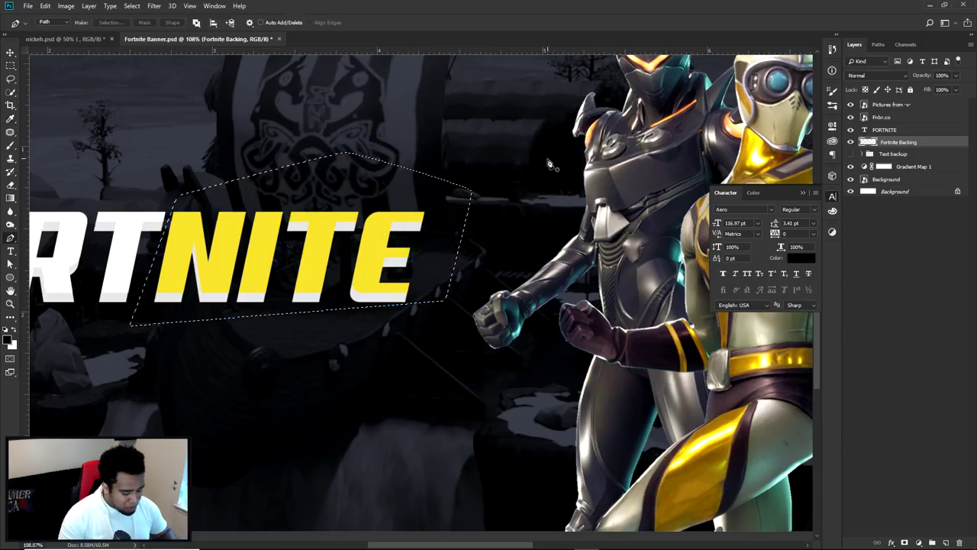
key("m")
right_click(400, 220)
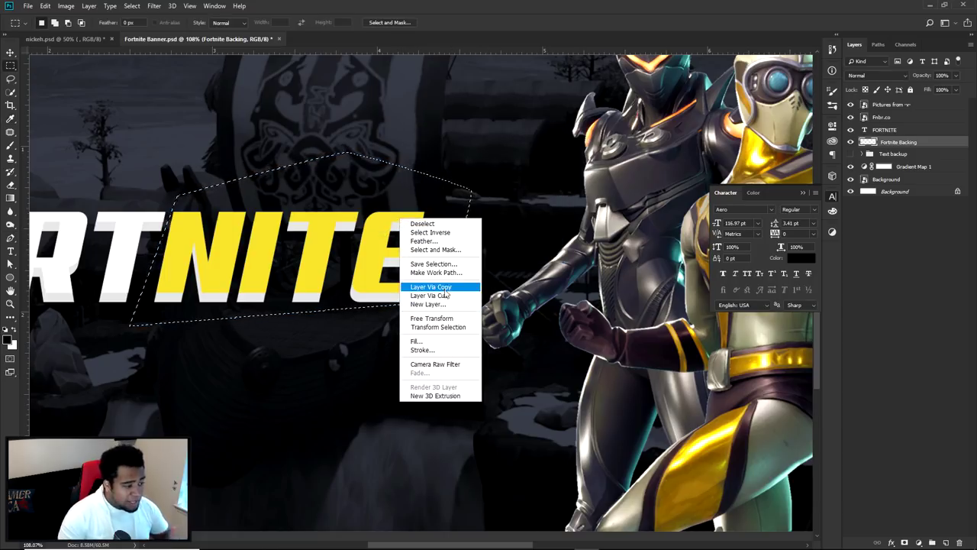
left_click(429, 295)
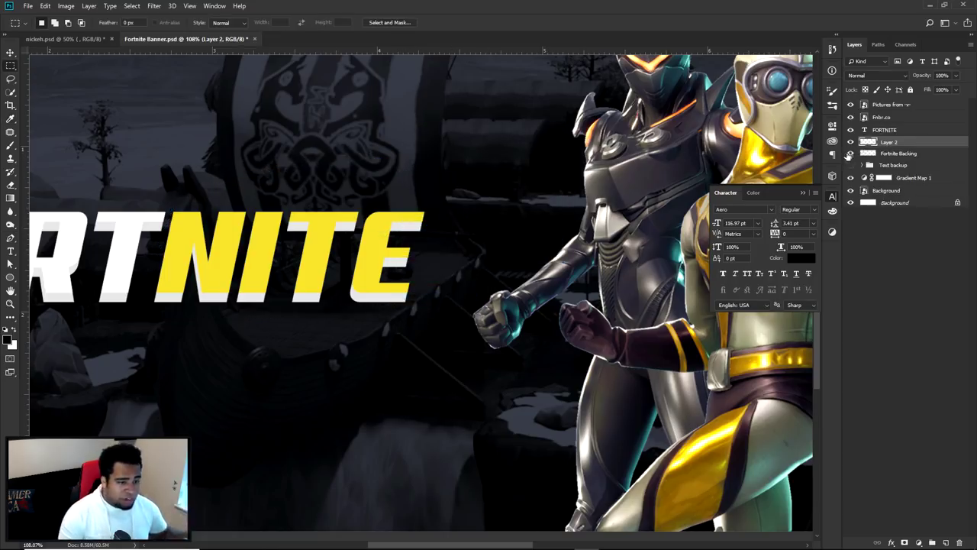
Rename the remaining Fortnite Backing layer Fort and the newly cut layer Nite.
left_click(897, 153)
double_click(889, 152)
type("Fort")
key("Return")
double_click(888, 142)
type("Nite")
key("Return")
Try moving the Nite backing away from the title, and undo the move.
key("v")
left_click_drag(336, 268, 469, 371)
key("ctrl+z")
Give the Nite backing layer a Color Overlay in a darker yellow based on the colour of the NITE letters.
scroll(488, 242, "down", 1)
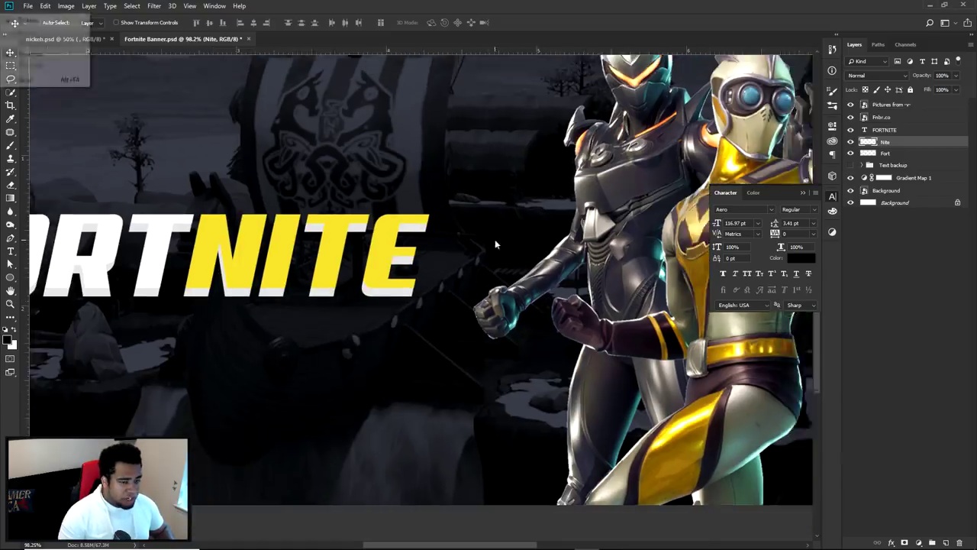
left_click_drag(496, 245, 529, 237)
double_click(945, 147)
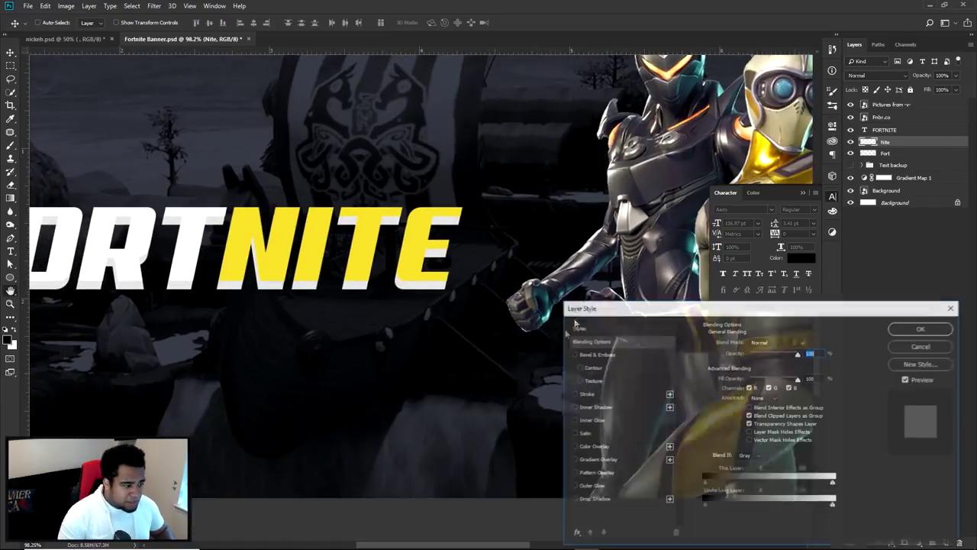
left_click(594, 447)
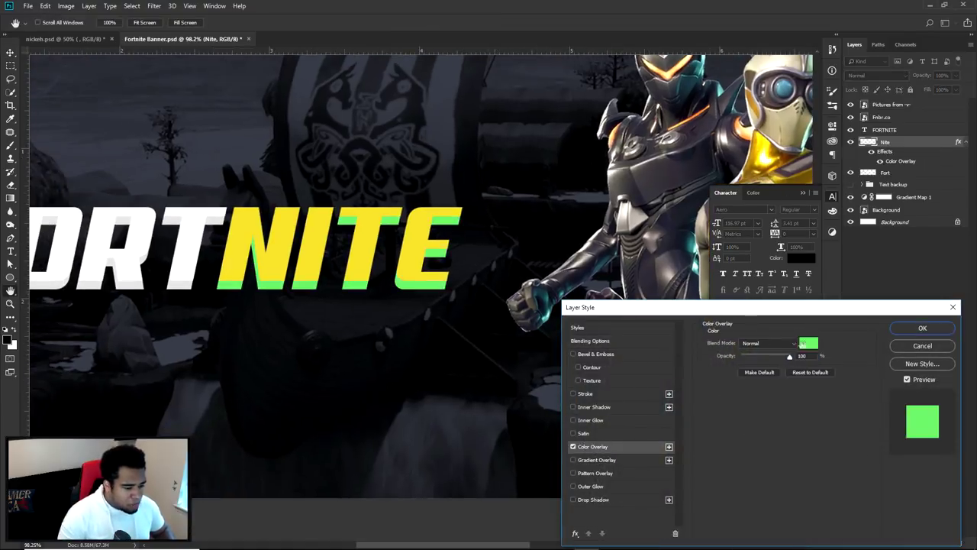
left_click(808, 342)
left_click(439, 284)
left_click_drag(523, 274, 547, 308)
left_click(679, 252)
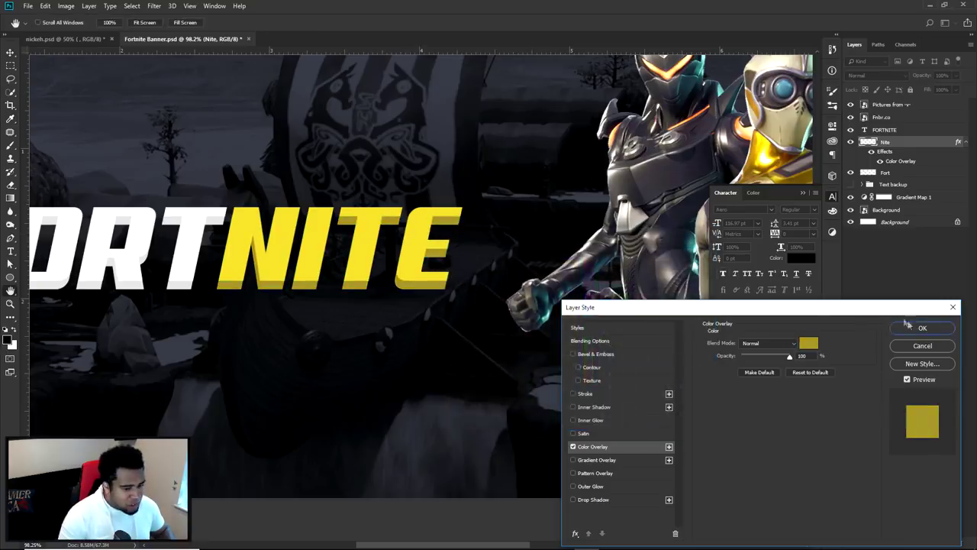
left_click(923, 328)
key("ctrl+0")
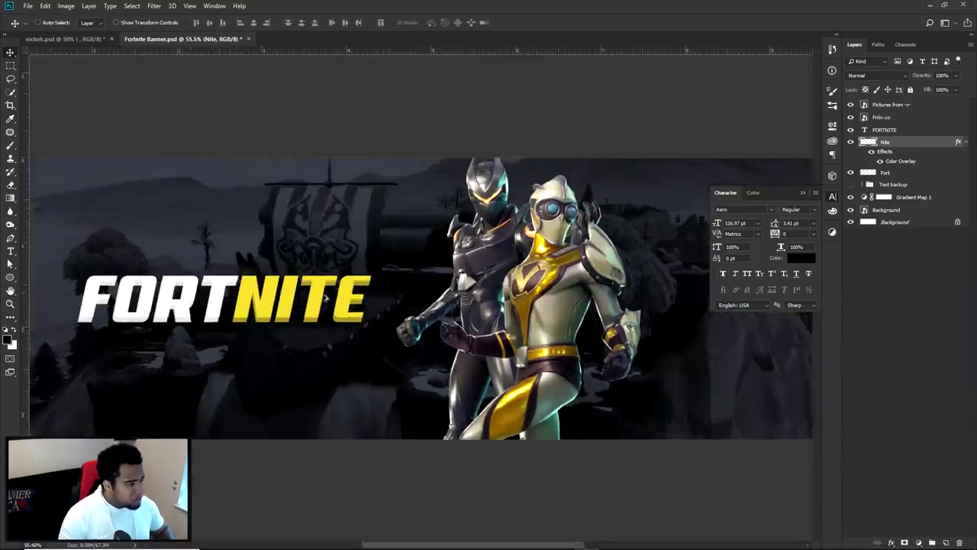
left_click(836, 197)
Check the tagline in nickeh.psd and add the text WORST GAME EVER to the Fortnite banner as a new text layer.
left_click(65, 38)
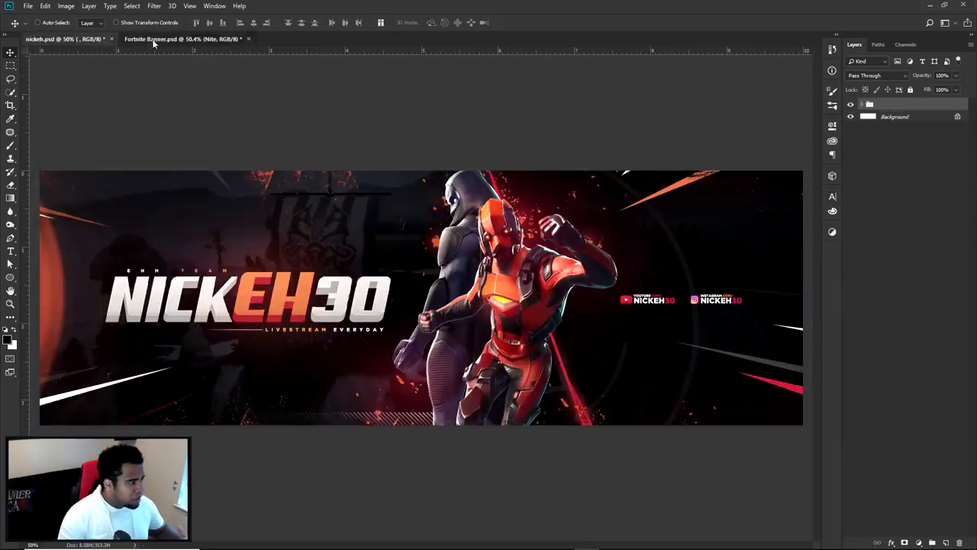
left_click(152, 38)
key("t")
left_click(229, 347)
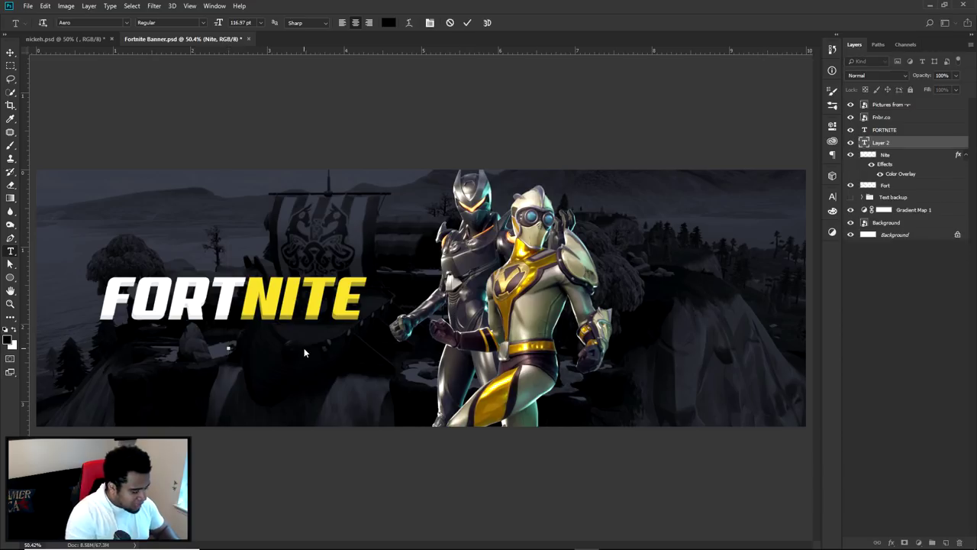
type("WEEKLY")
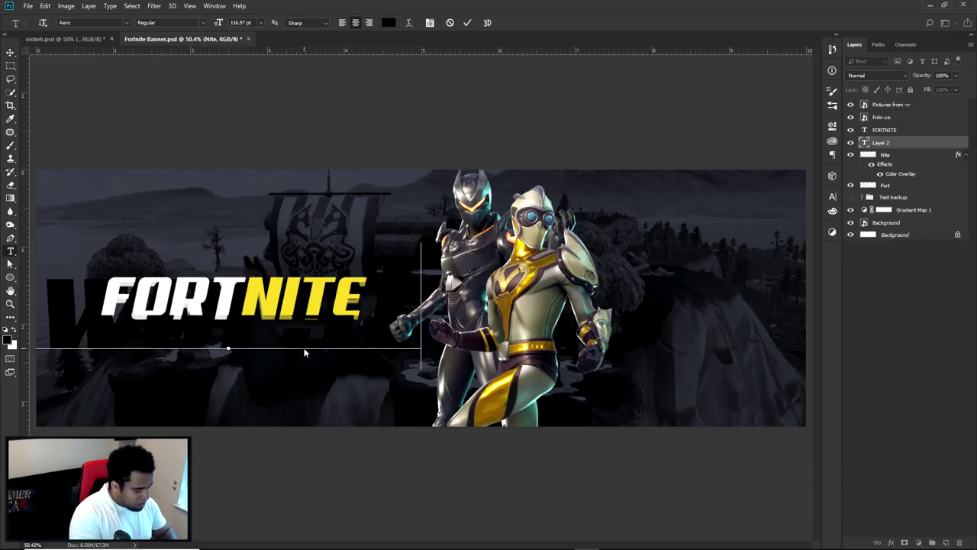
key("ctrl+a")
type("TOURNAMENTS")
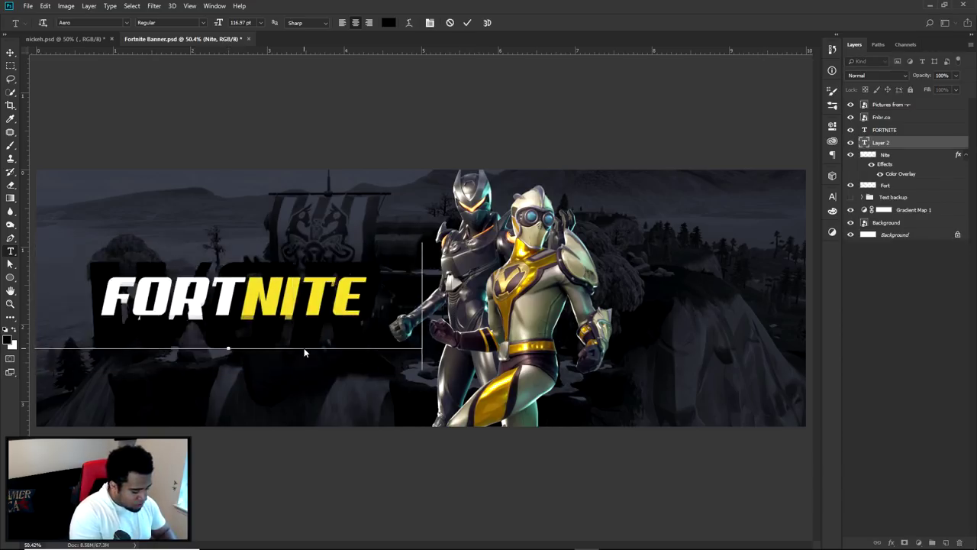
type("OVER")
left_click(467, 22)
key("v")
Set the WORST GAME EVER text in Gotham Black with the light colour #f0f0f0.
left_click(832, 197)
left_click(771, 209)
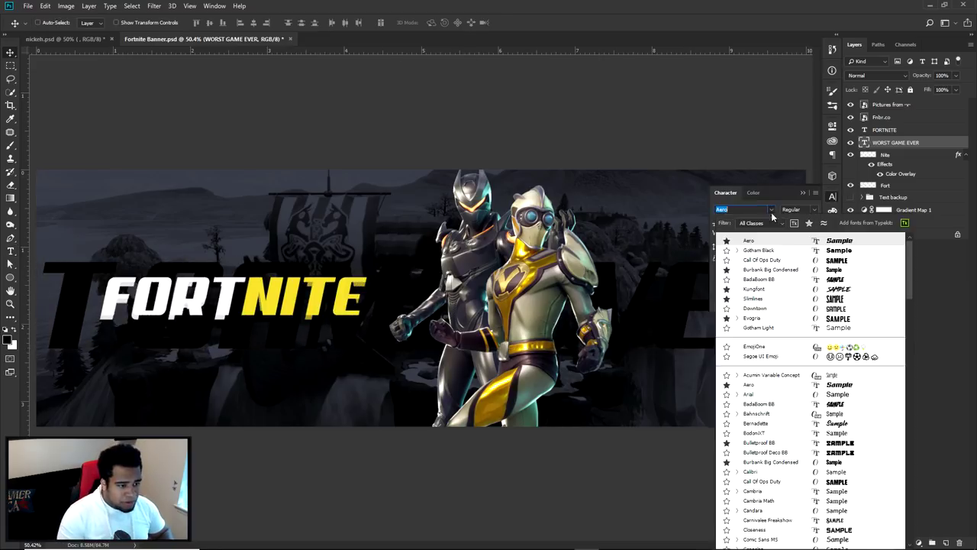
left_click(758, 249)
left_click(801, 257)
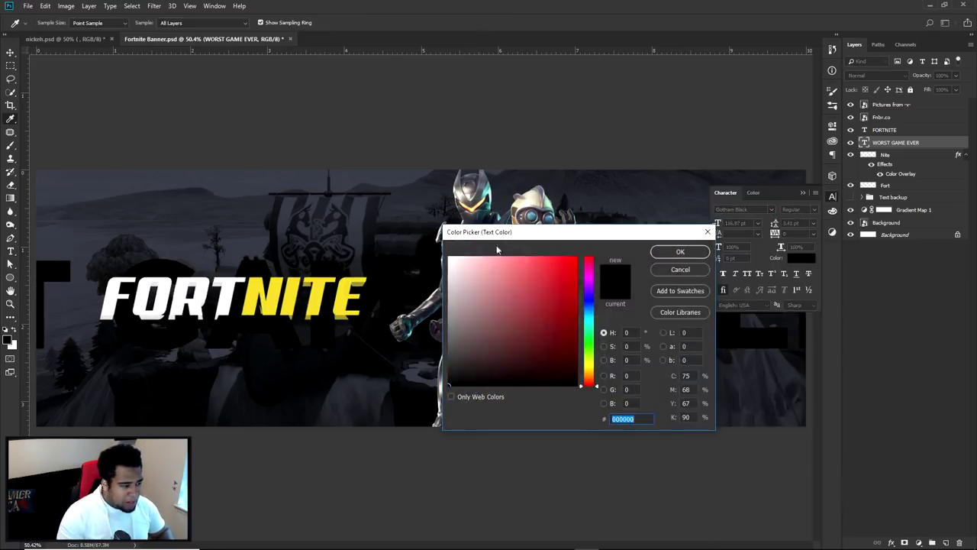
type("ffffff")
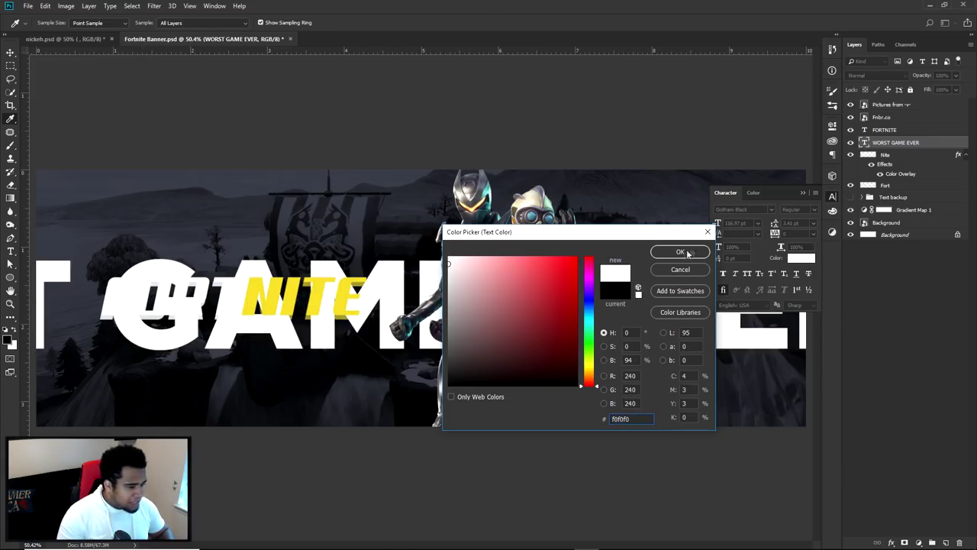
left_click(681, 252)
left_click(832, 198)
Scale the WORST GAME EVER text down to about 9.57 pt and place it just beneath the FORTNITE title.
key("ctrl+t")
left_click_drag(774, 254, 319, 299)
key("Return")
left_click_drag(350, 333, 352, 354)
scroll(258, 345, "up", 3)
scroll(258, 346, "up", 1)
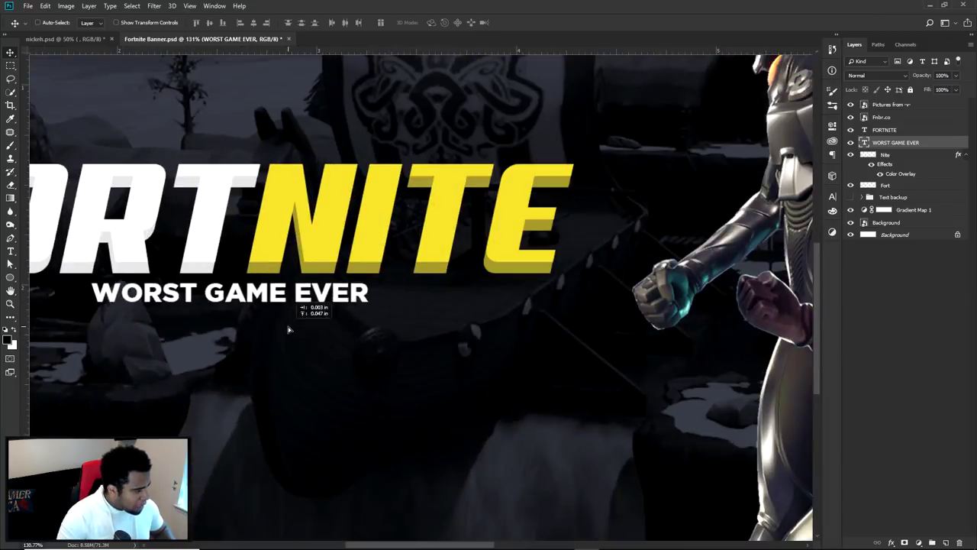
Colour the word WORST in the tagline yellow, sampled from the NITE letters.
key("t")
left_click_drag(205, 300, 90, 299)
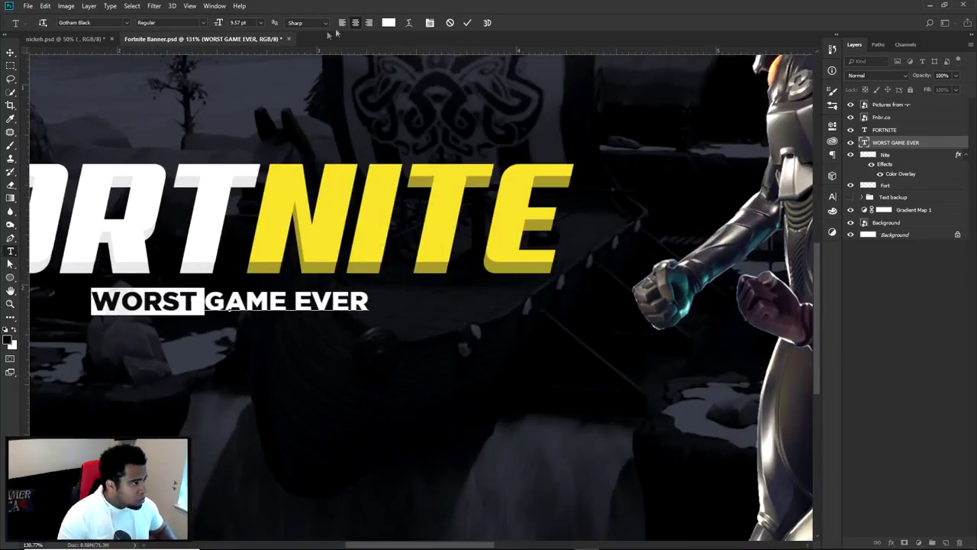
left_click(388, 22)
left_click(446, 165)
left_click(681, 252)
left_click(467, 23)
key("v")
scroll(477, 239, "down", 3)
scroll(477, 240, "down", 2)
scroll(458, 248, "up", 1)
scroll(409, 266, "up", 1)
scroll(405, 265, "down", 1)
scroll(404, 265, "up", 1)
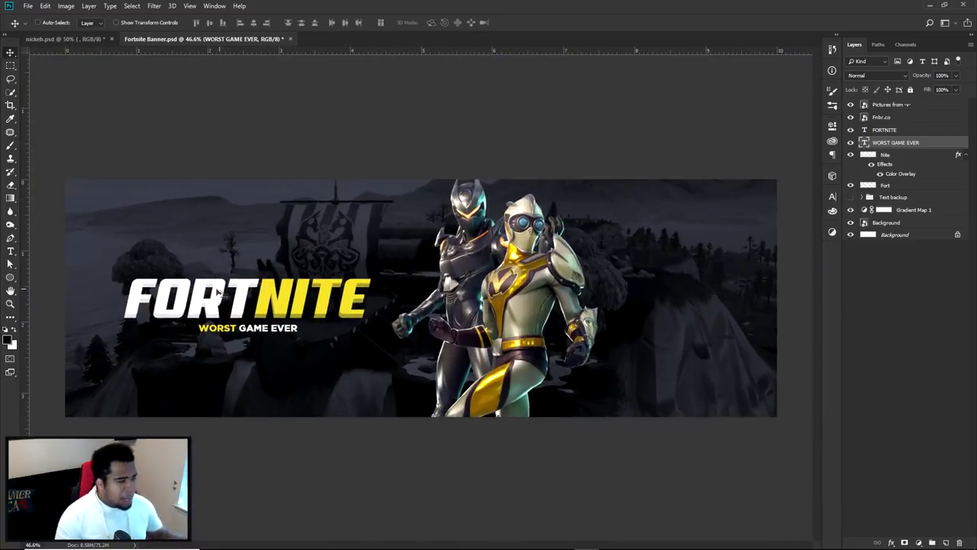
Nudge the WORST GAME EVER tagline upwards, closer to the FORTNITE title.
key("Up")
key("Up")
left_click(896, 131)
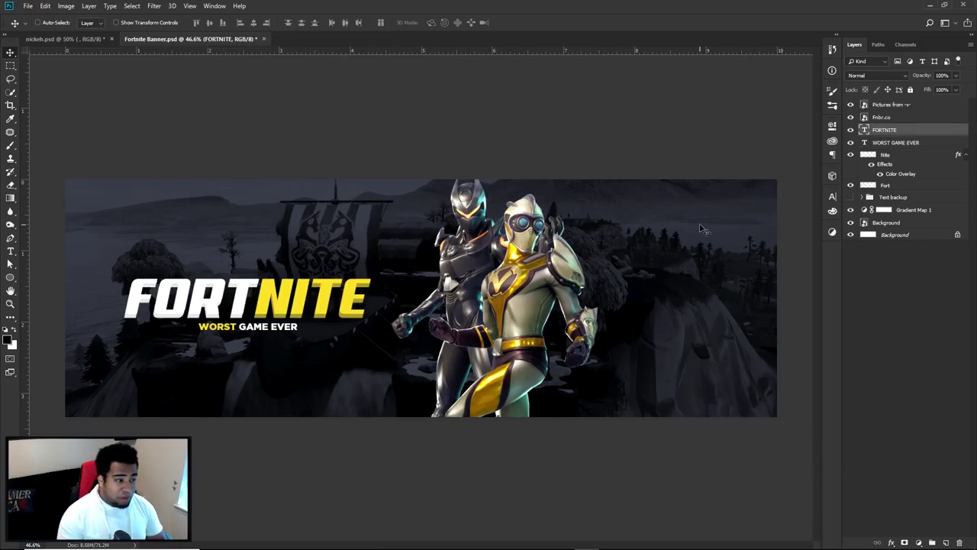
left_click(901, 143)
key("Up")
key("Up")
key("Up")
key("Up")
key("Up")
key("Up")
key("Up")
key("Up")
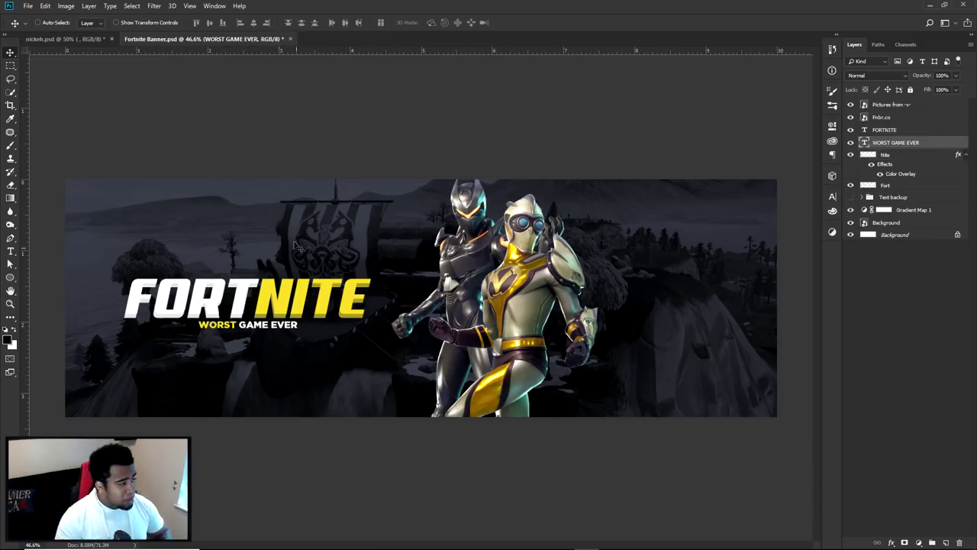
Compare the banner with nickeh.psd and duplicate the Gradient Map 1 layer to darken the background further.
left_click(66, 38)
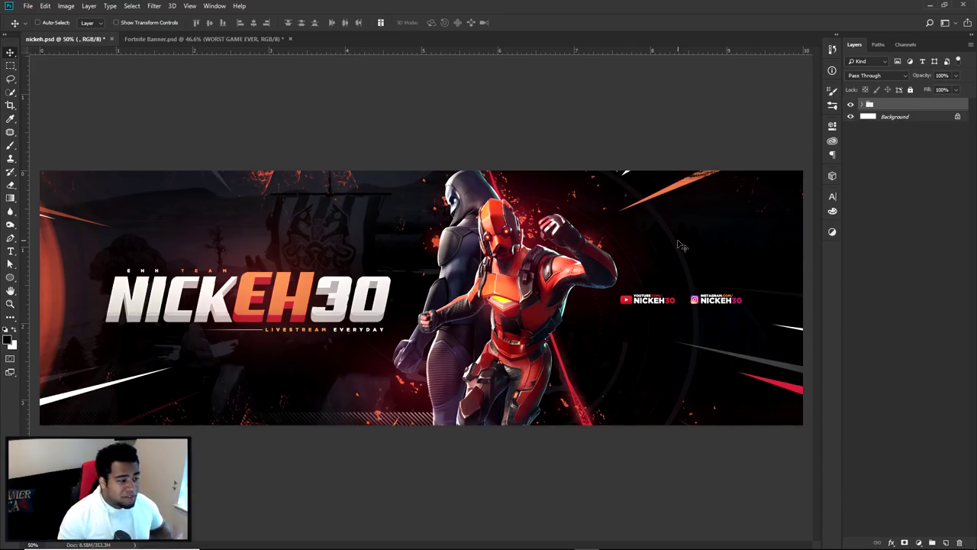
left_click(197, 39)
left_click(897, 211)
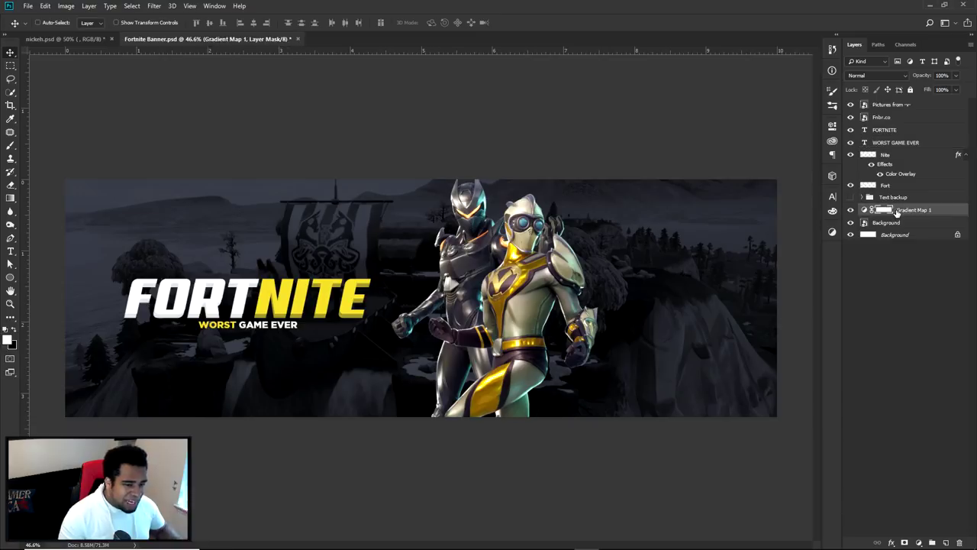
key("super")
key("super")
key("ctrl+j")
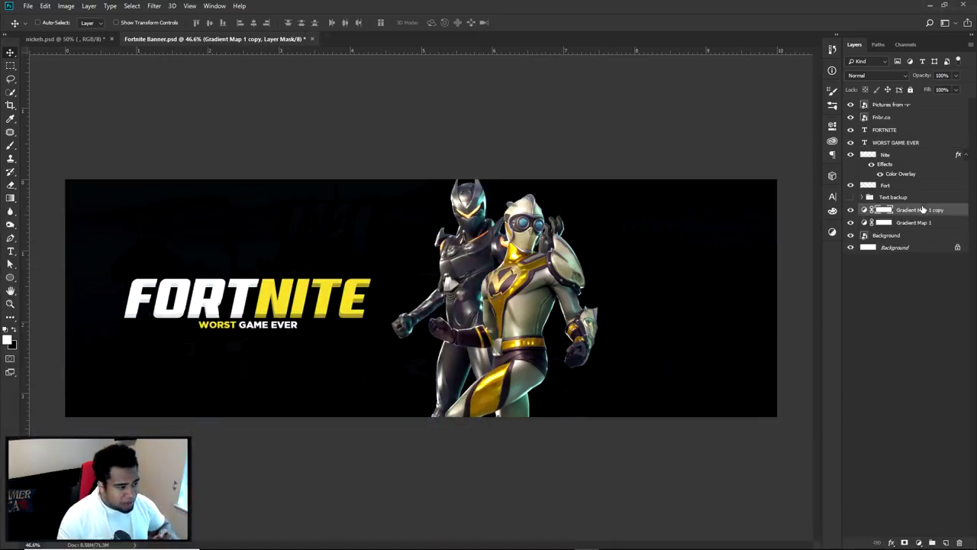
Draw a closed Pen path around the title half of the banner, its inner edge running down the dark character from horn to foot.
key("p")
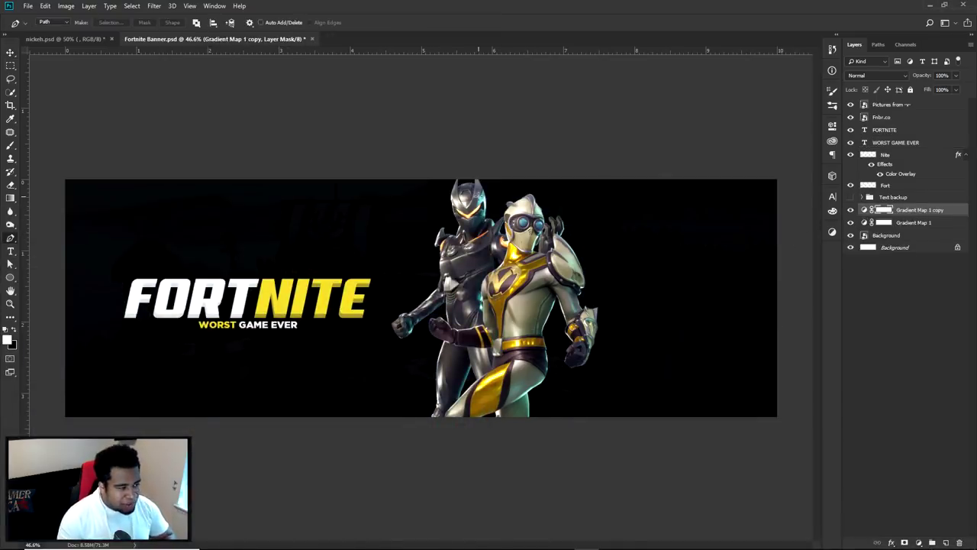
scroll(475, 195, "up", 3)
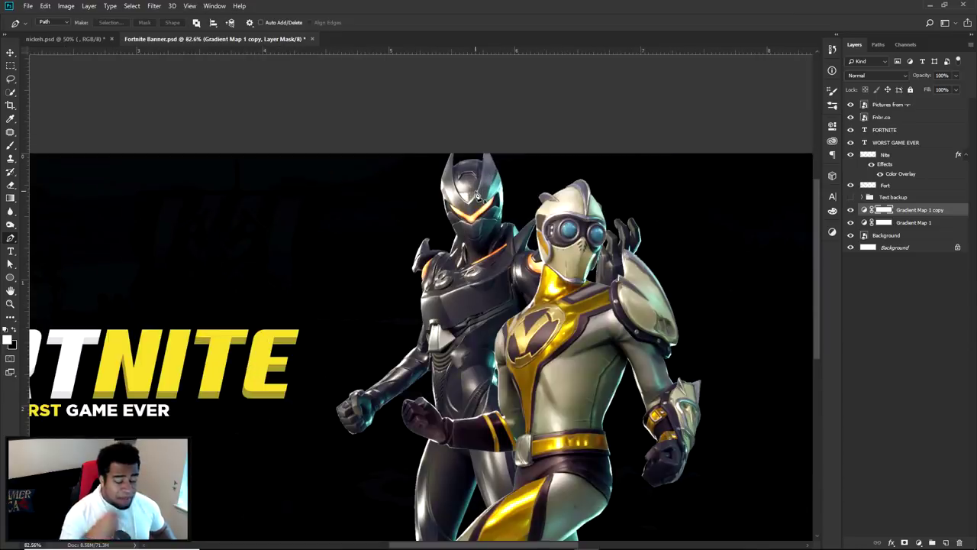
left_click_drag(477, 195, 533, 10)
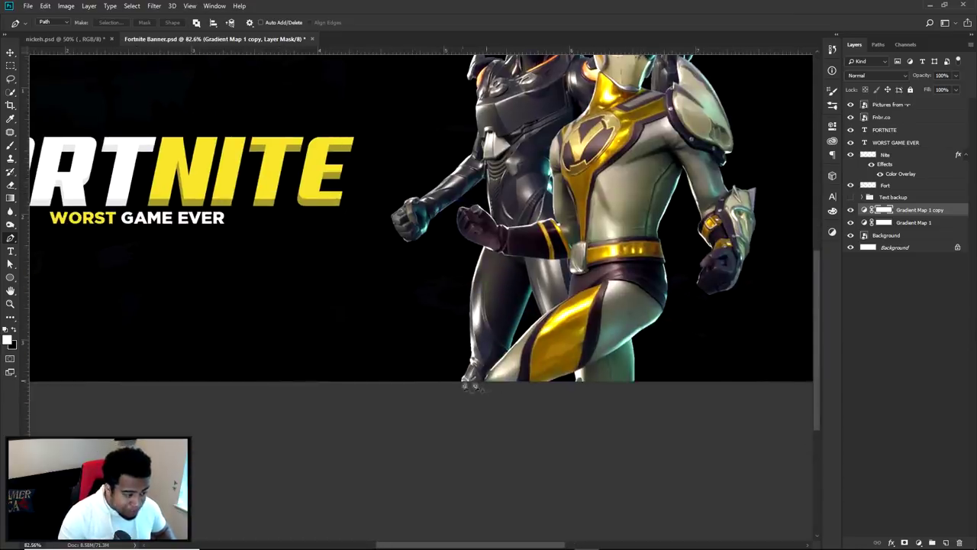
left_click_drag(546, 86, 555, 315)
scroll(544, 197, "up", 3)
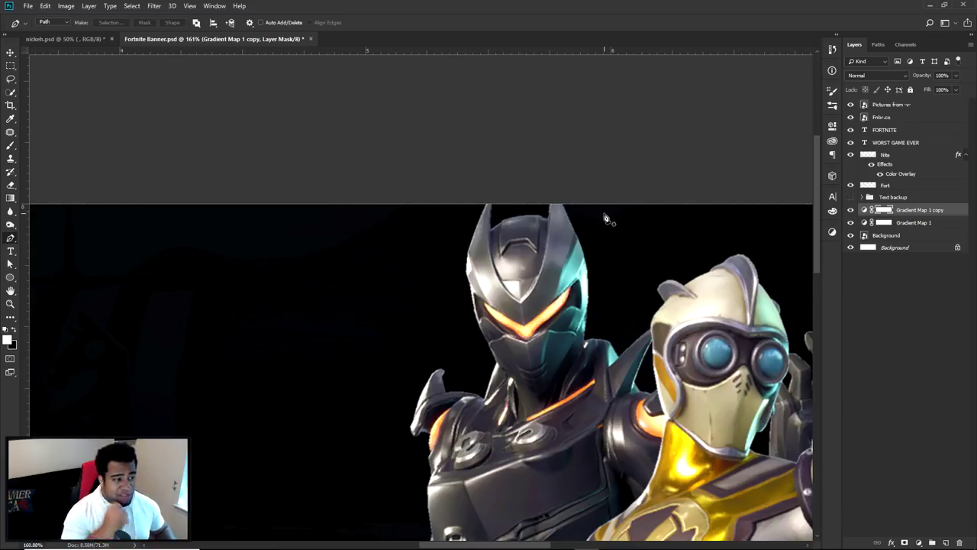
scroll(607, 219, "down", 3)
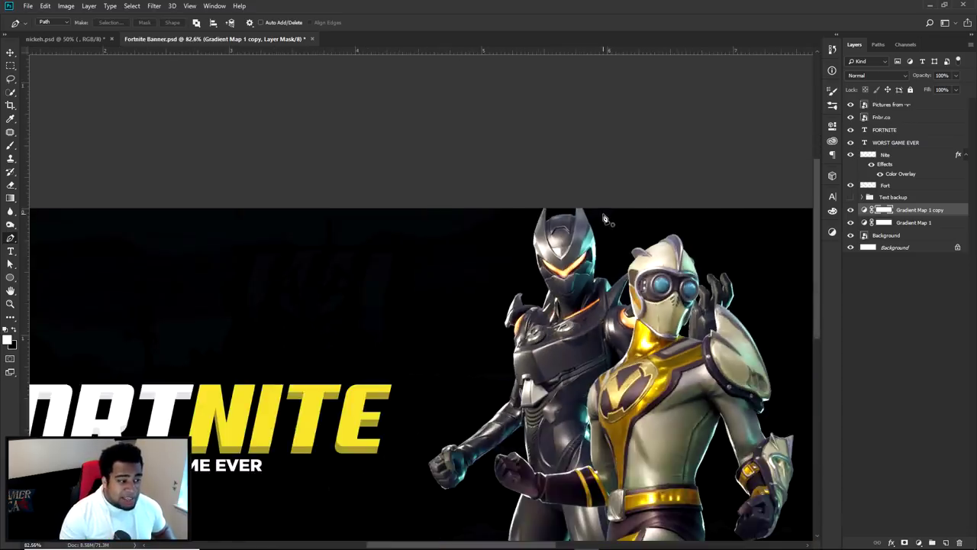
scroll(547, 213, "up", 3)
left_click(553, 209)
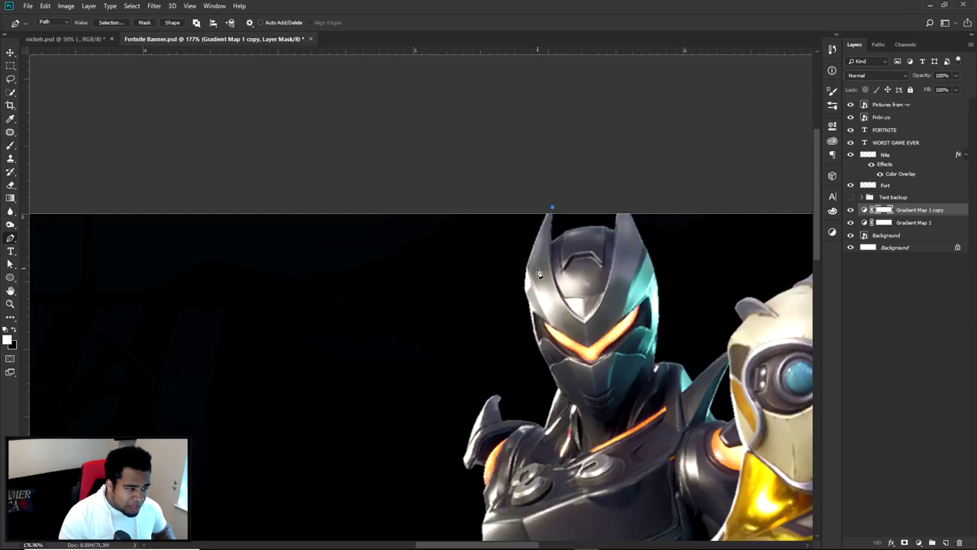
scroll(540, 264, "down", 5)
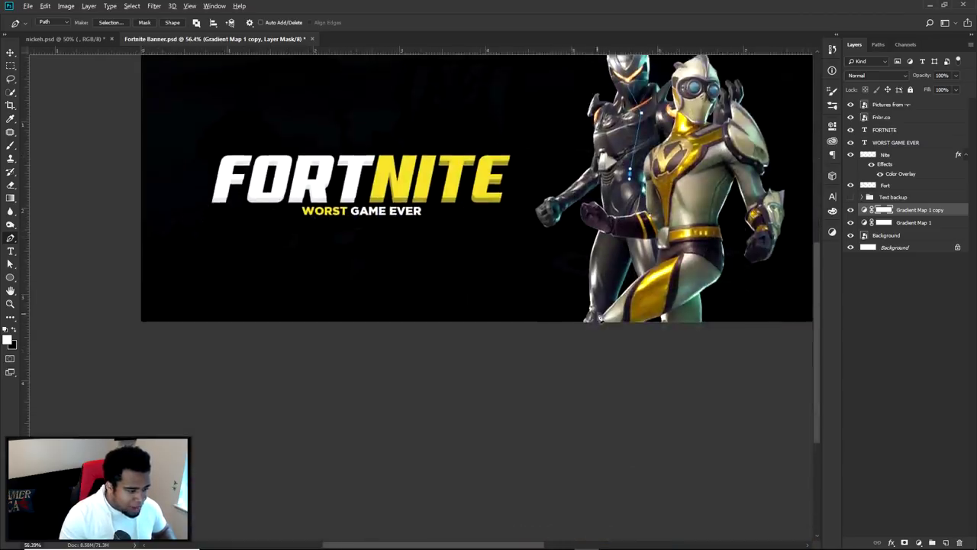
scroll(601, 313, "up", 2)
left_click(621, 240)
left_click(596, 311)
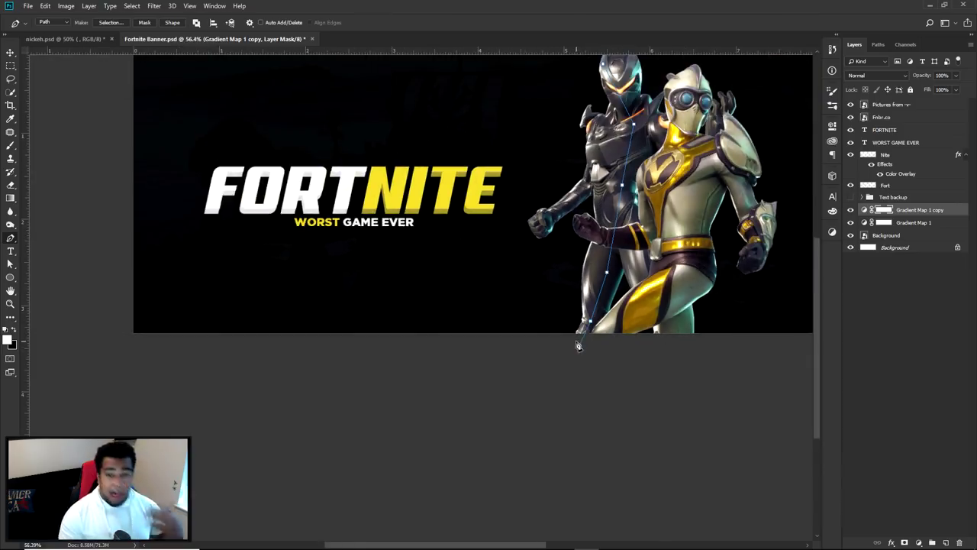
scroll(175, 395, "down", 2)
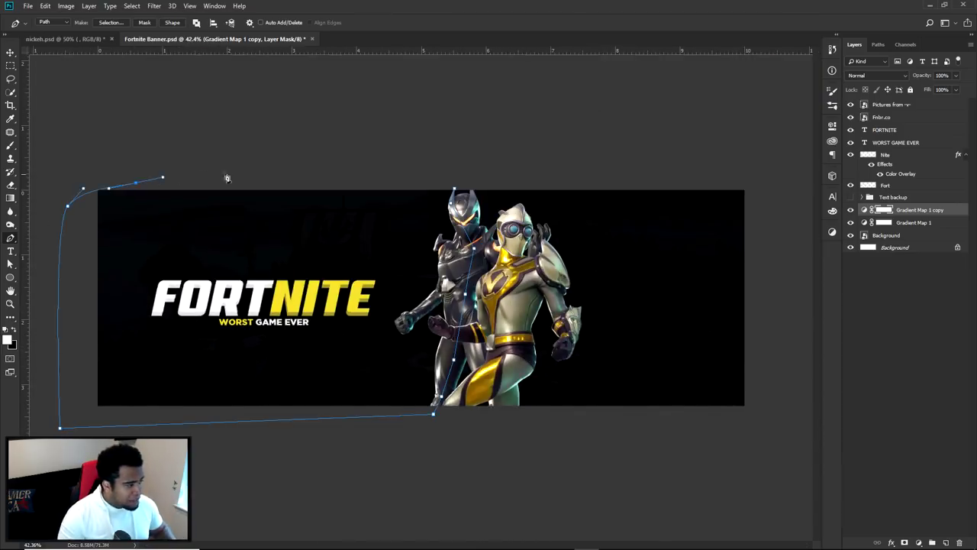
Convert the path to a selection, fill it with black on the Gradient Map 1 copy mask, and deselect.
right_click(543, 236)
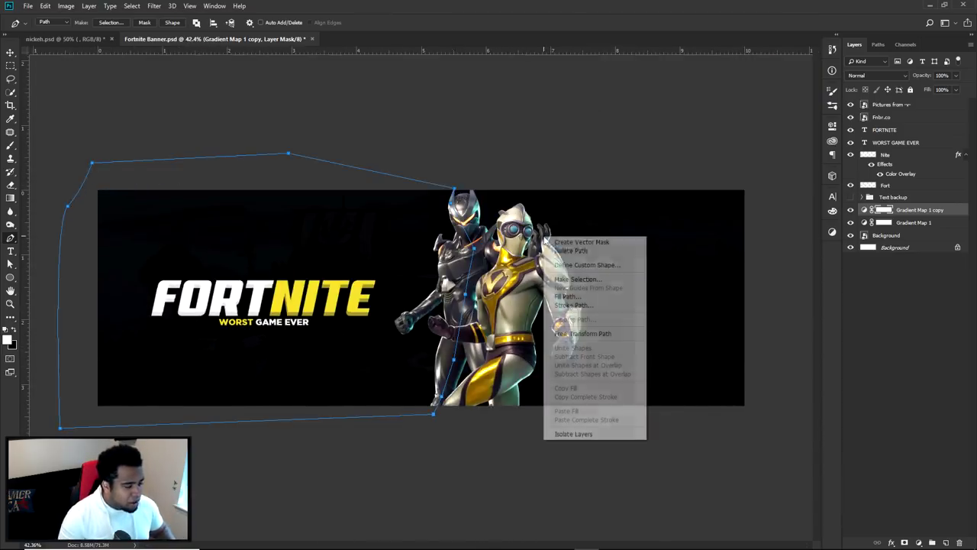
left_click(569, 279)
left_click(542, 159)
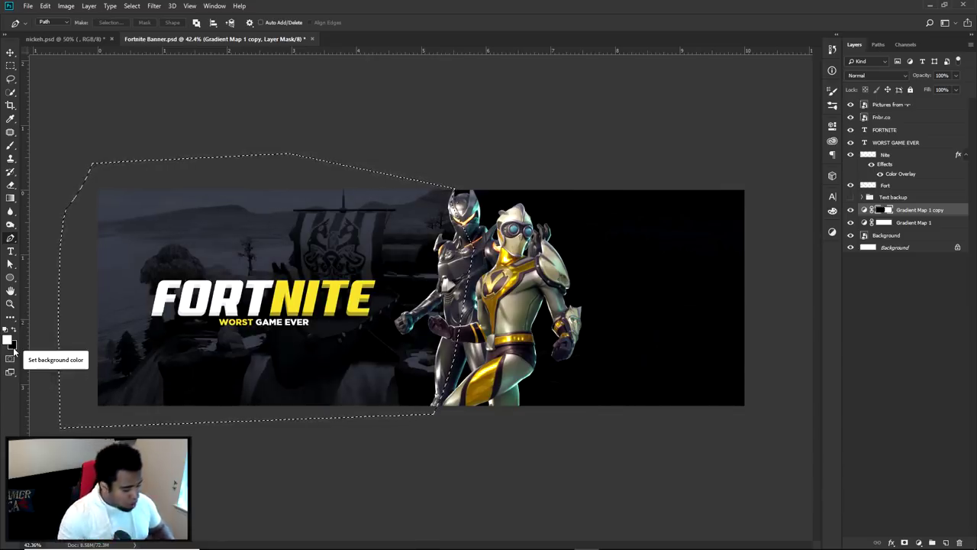
key("ctrl+d")
Set the opacity of the Gradient Map 1 copy layer to 60%.
key("v")
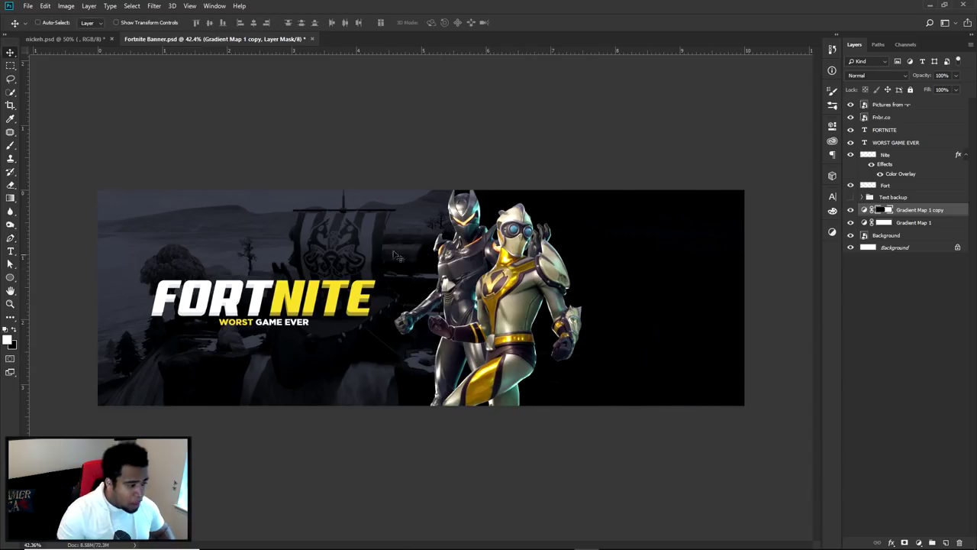
left_click(948, 74)
type("60")
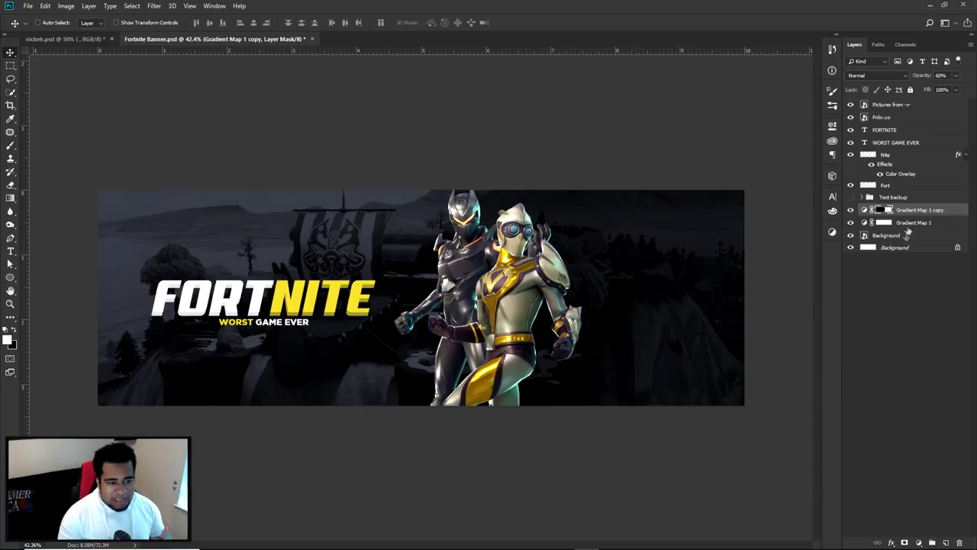
Add a new layer above Gradient Map 1 copy and draw a closed Pen path around the banner half without the title, starting along the dark character.
left_click(947, 543)
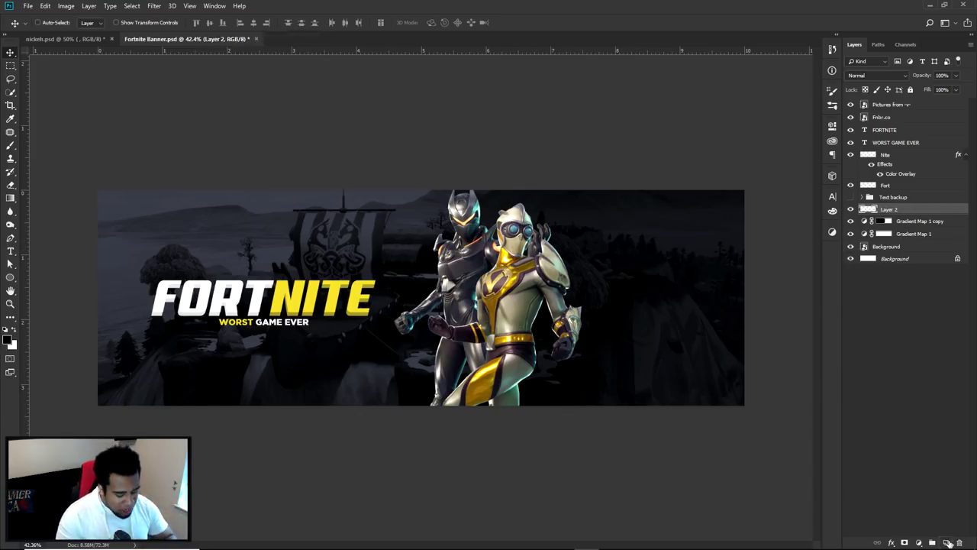
key("p")
scroll(458, 234, "up", 4)
left_click(452, 125)
scroll(466, 294, "down", 2)
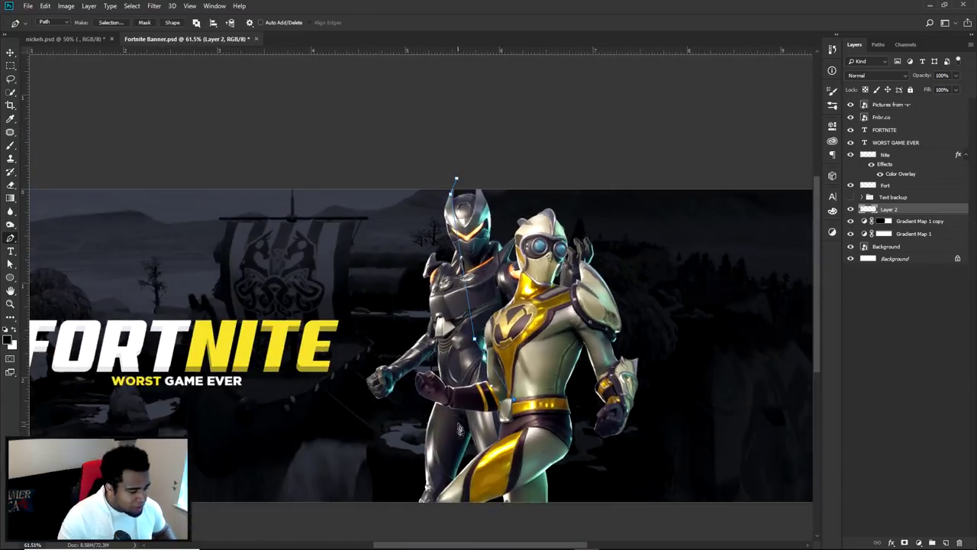
left_click_drag(429, 511, 441, 478)
scroll(435, 497, "down", 2)
left_click(701, 472)
left_click_drag(800, 411, 809, 389)
left_click(740, 167)
left_click(458, 186)
Examine the dark half of the background in nickeh.psd up close and return to Fortnite Banner.psd.
left_click(65, 38)
scroll(464, 281, "up", 5)
mouse_move(464, 281)
left_mouse_down()
mouse_move(347, 375)
mouse_move(464, 373)
mouse_move(379, 457)
mouse_move(372, 484)
left_mouse_up()
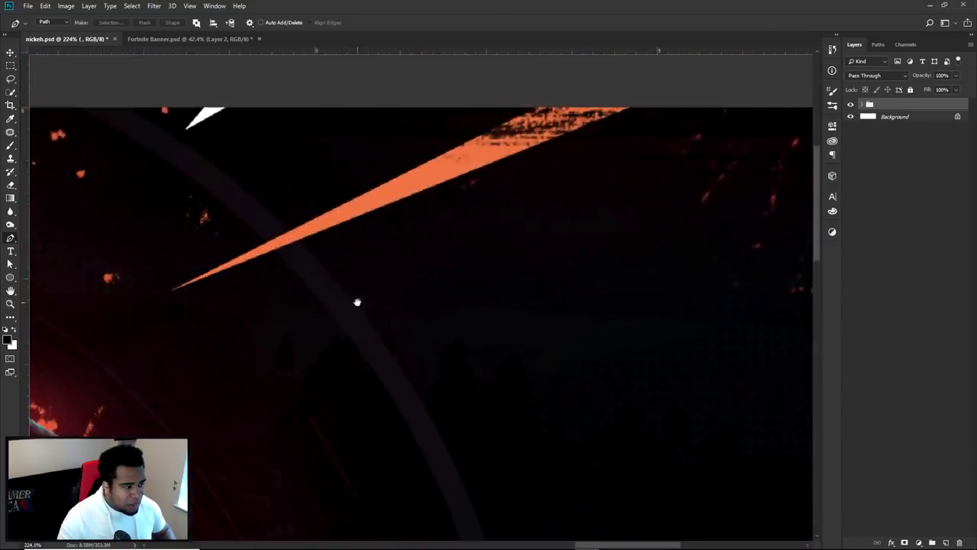
scroll(561, 270, "down", 6)
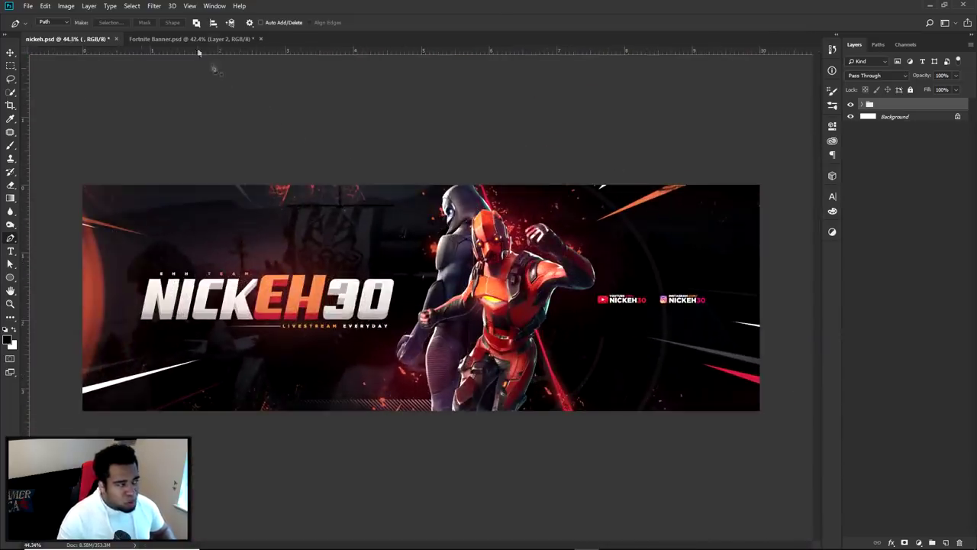
left_click(191, 38)
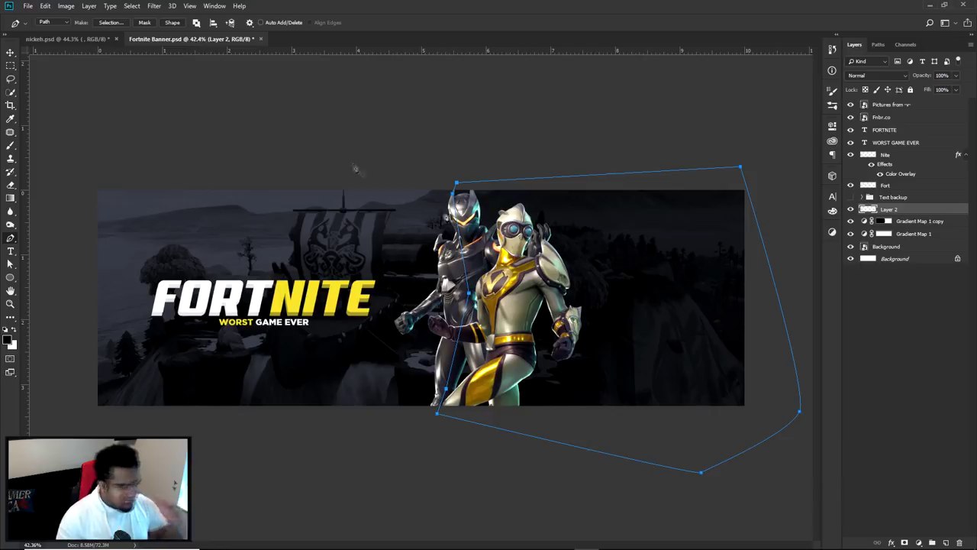
Fill the path on Layer 2 with light grey in Normal mode at 100% opacity, and delete the path.
right_click(608, 267)
left_click(649, 319)
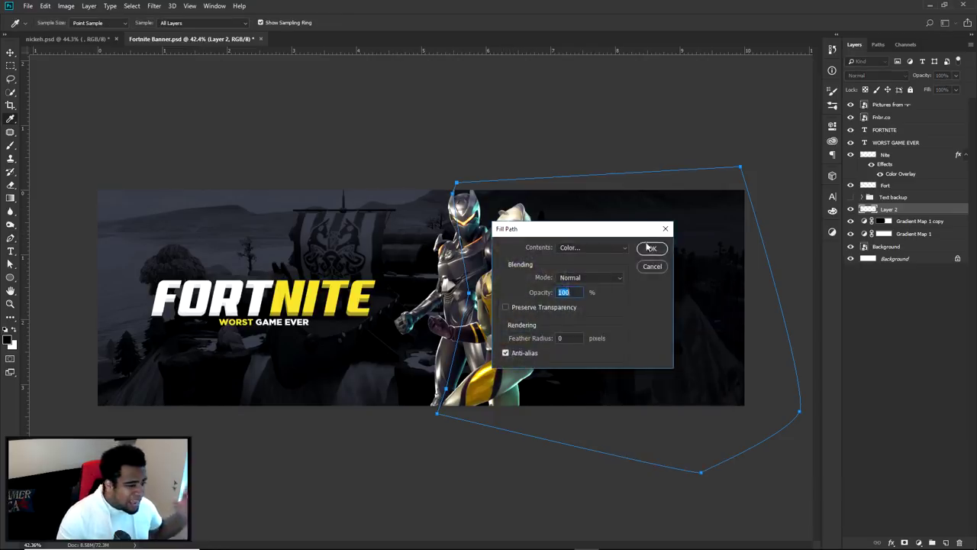
left_click(650, 248)
right_click(646, 247)
left_click(676, 256)
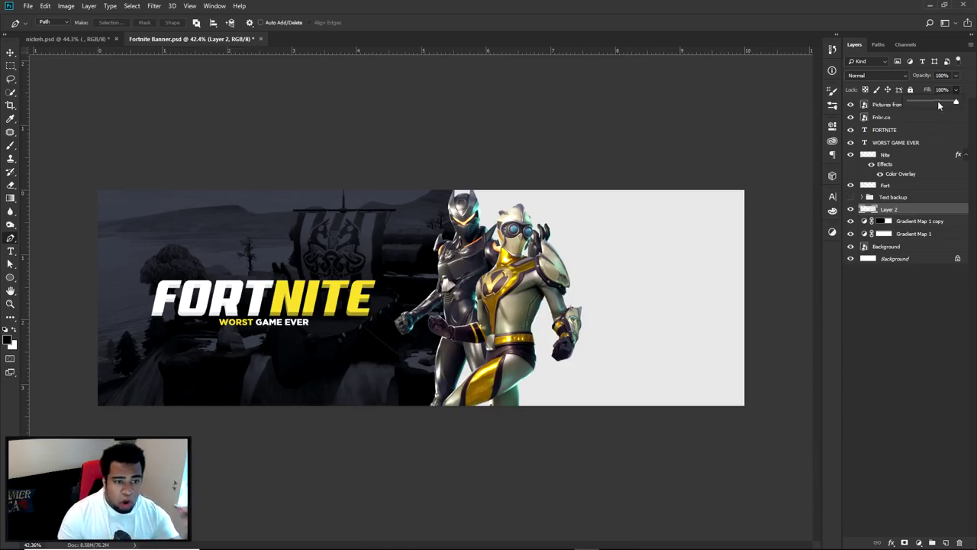
Set Layer 2's fill to 0% and enable a Pattern Overlay in its layer style.
left_click_drag(938, 90, 810, 116)
double_click(906, 209)
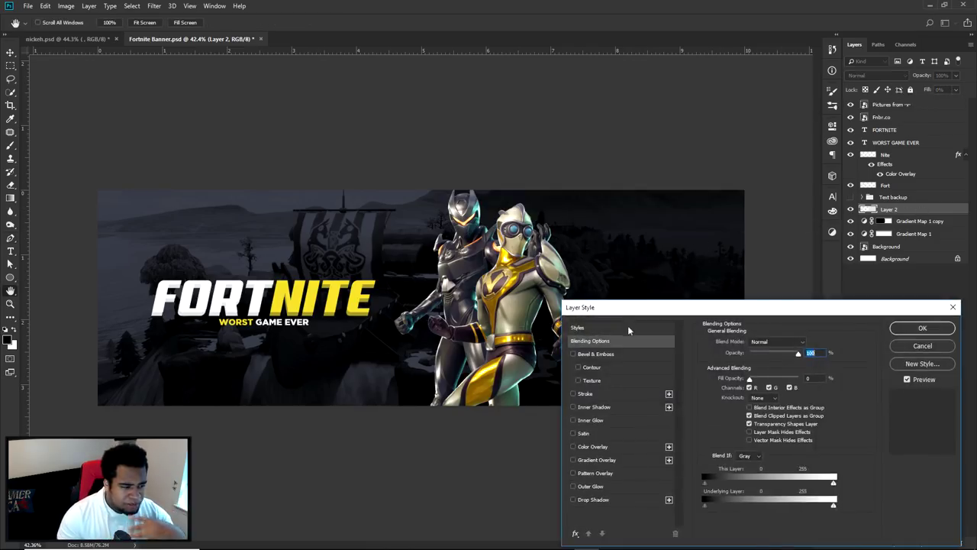
left_click(671, 348)
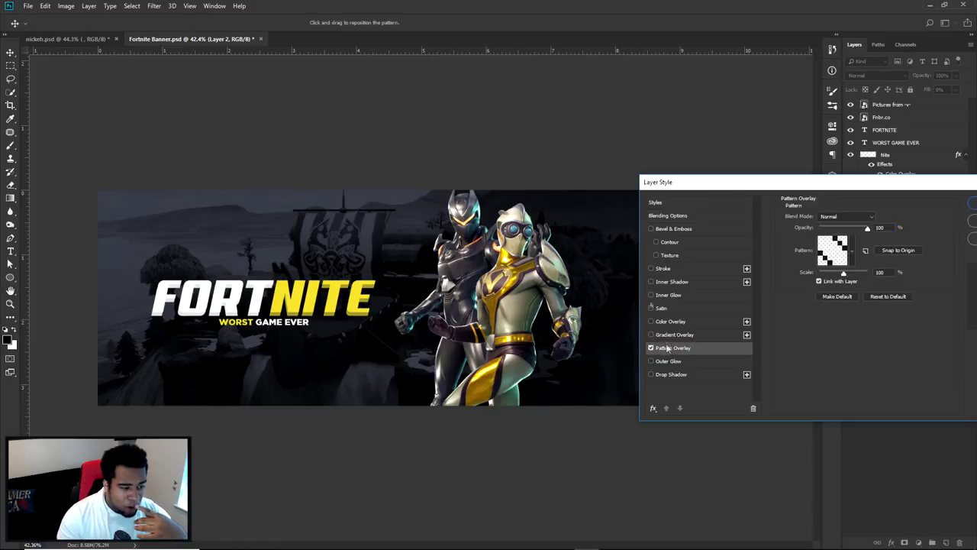
left_click_drag(725, 187, 175, 196)
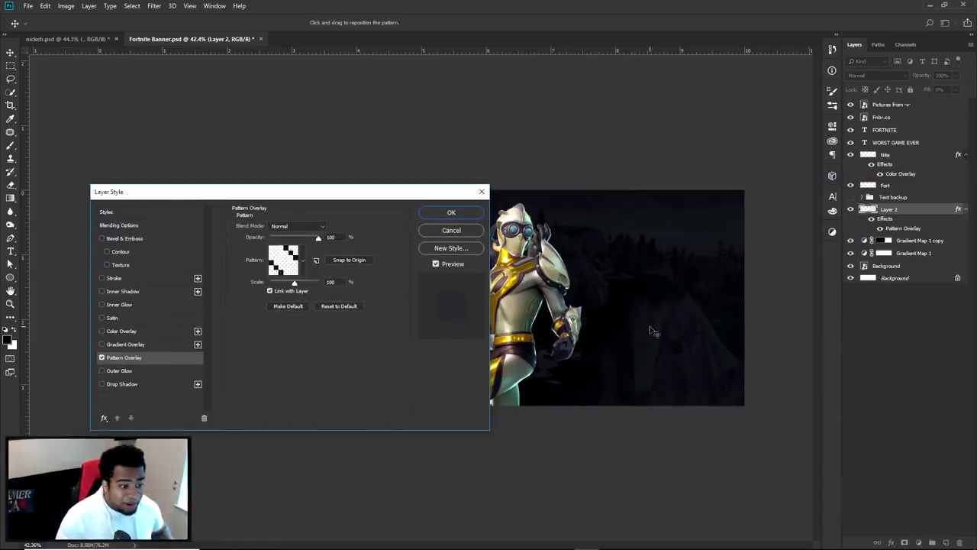
Try several patterns for Layer 2's Pattern Overlay and apply the diagonal line pattern at 100% scale.
left_click(289, 262)
left_click(306, 307)
left_click(307, 323)
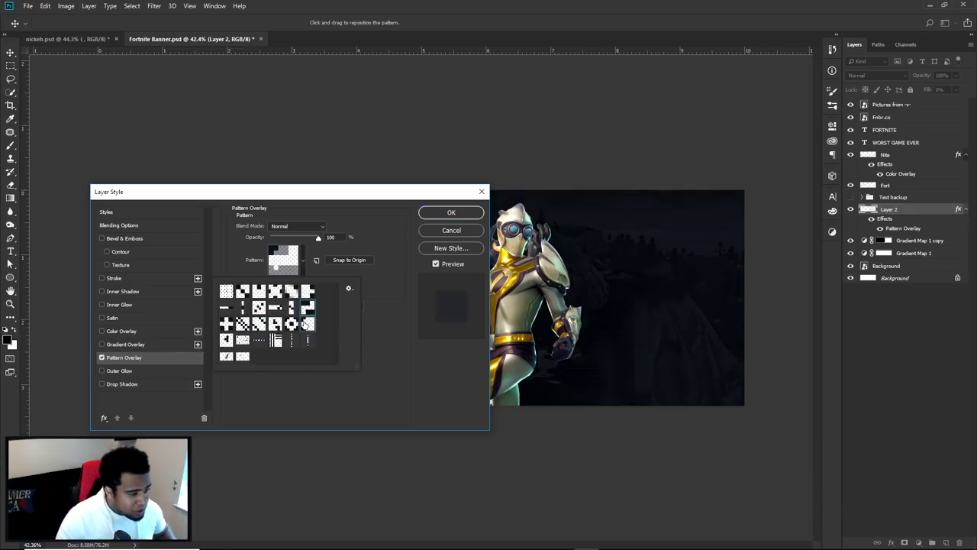
left_click(290, 324)
left_click(273, 324)
left_click(259, 324)
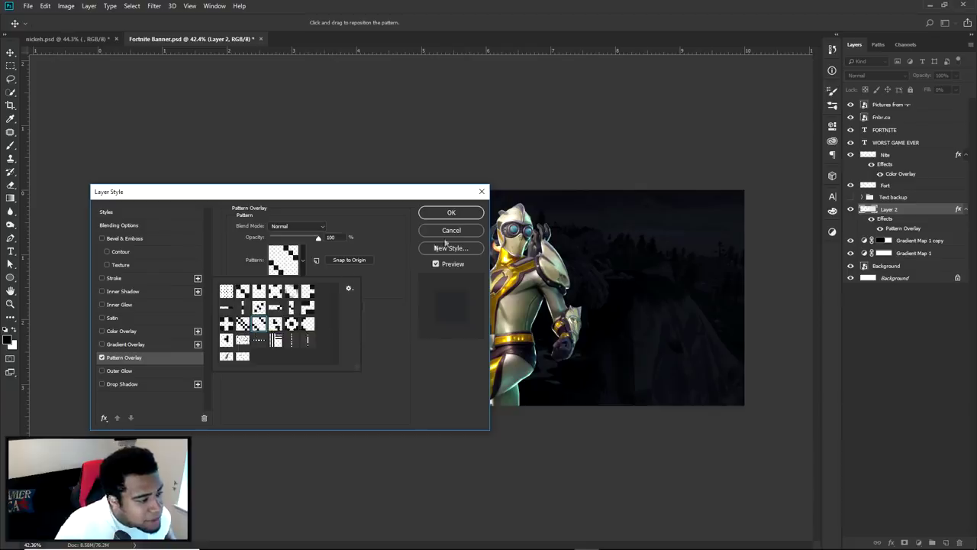
left_click(451, 212)
Examine the diagonal line pattern over the dark background beside the characters up close.
key("p")
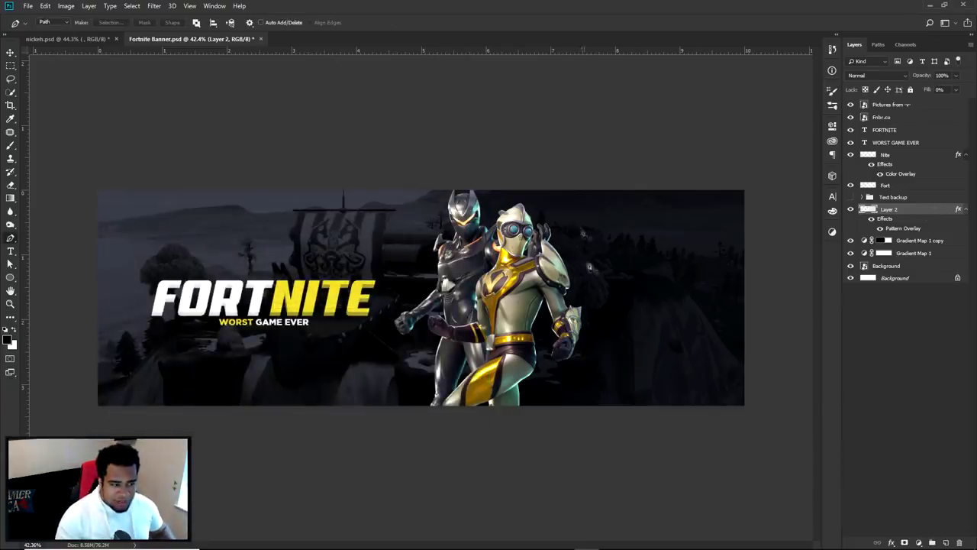
scroll(592, 267, "up", 5)
scroll(633, 316, "down", 2)
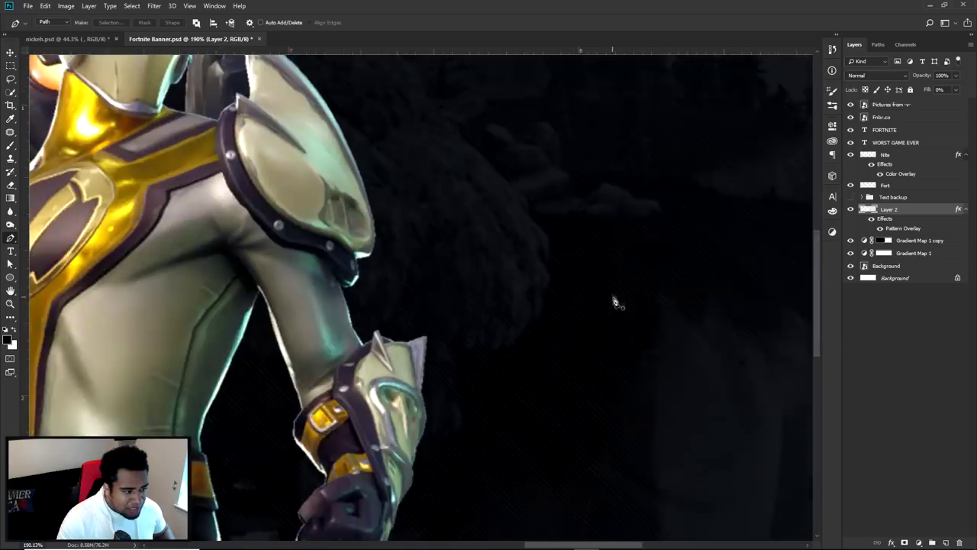
left_click_drag(669, 374, 539, 302)
right_click(539, 302)
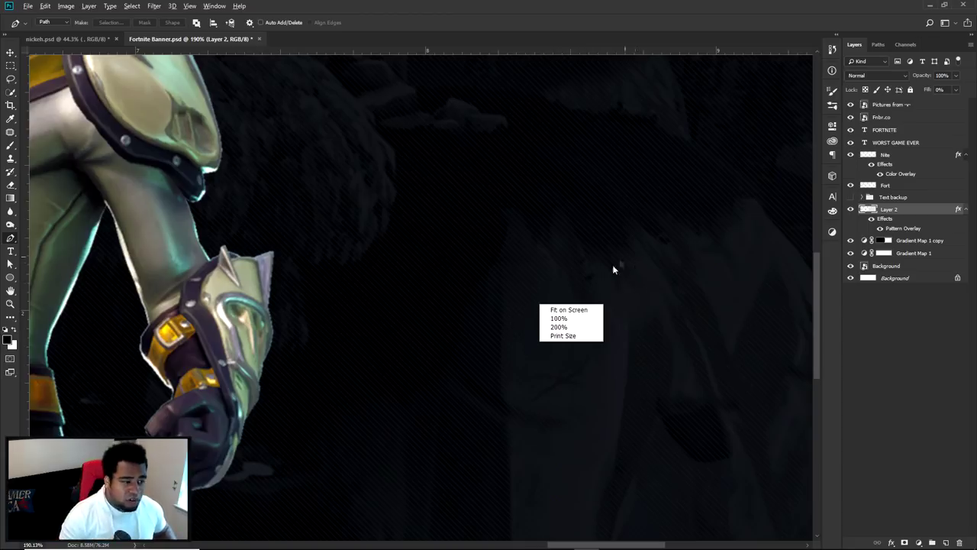
scroll(613, 268, "down", 4)
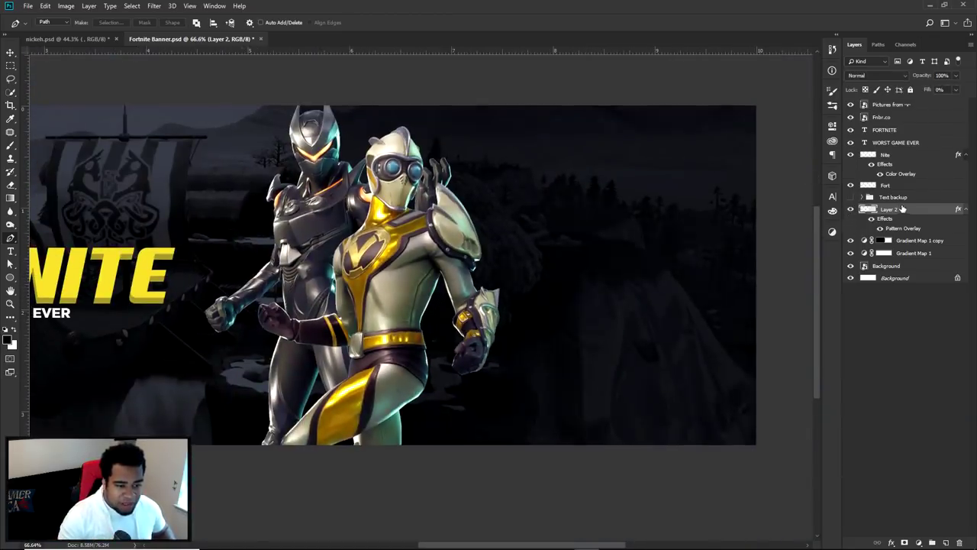
Rasterize Layer 2's layer style and apply a Color Overlay in 000000 at 100% opacity to its diagonal lines.
right_click(914, 210)
left_click(831, 279)
double_click(926, 213)
left_click(122, 331)
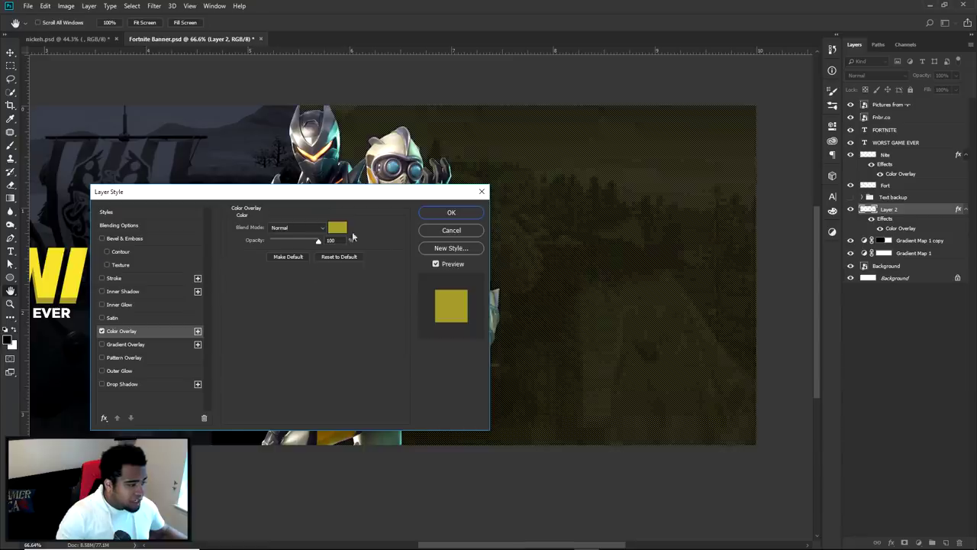
left_click(338, 228)
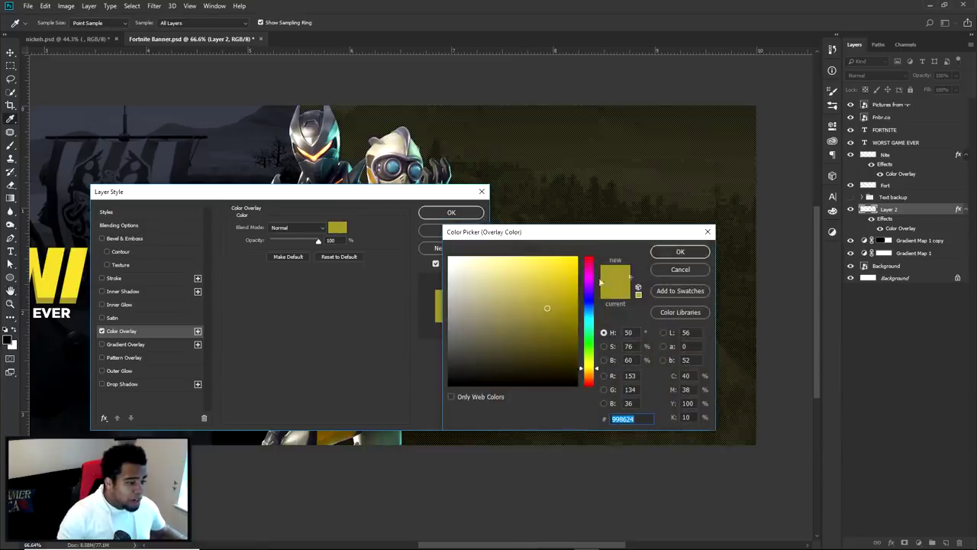
type("000000")
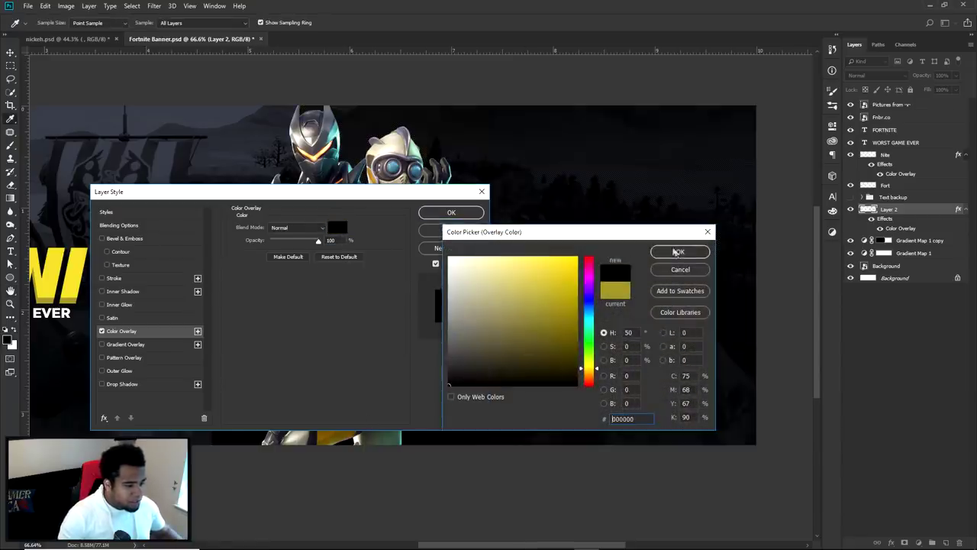
left_click(672, 250)
left_click(451, 212)
Add a new empty layer directly above Layer 2.
key("ctrl+0")
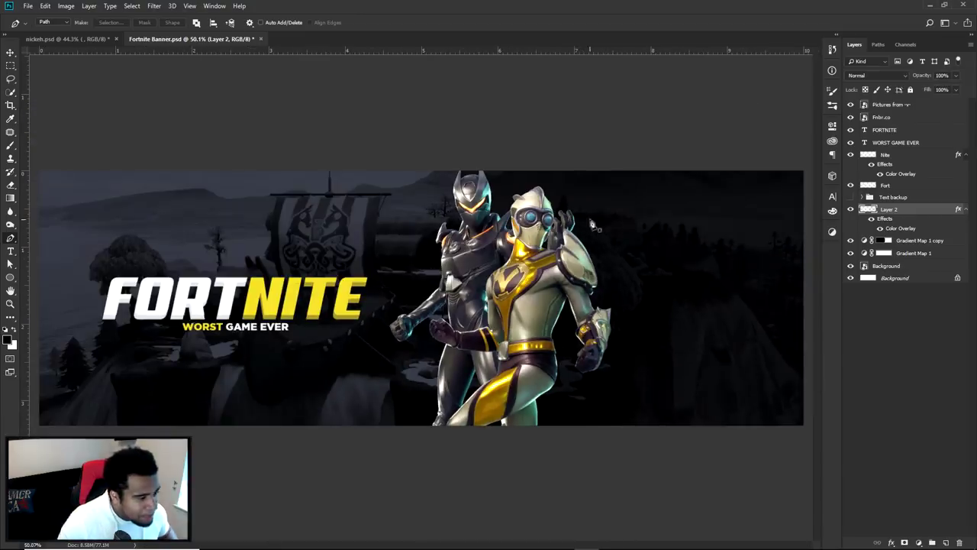
key("v")
scroll(670, 293, "up", 3)
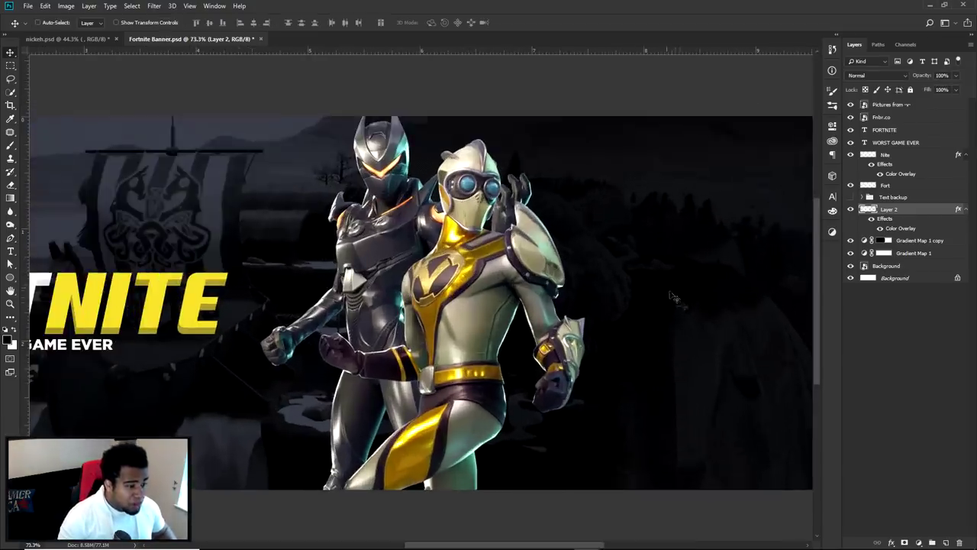
left_click_drag(670, 292, 554, 222)
left_click(945, 542)
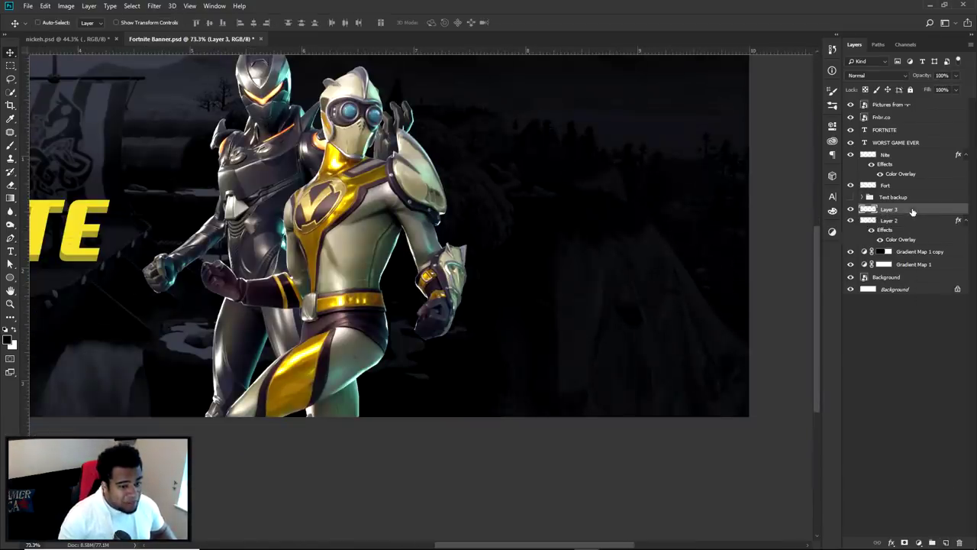
Clip Layer 3 to Layer 2, choose a soft 742 px brush and sample the yellow of the NITE title.
right_click(913, 212)
left_click(831, 312)
key("b")
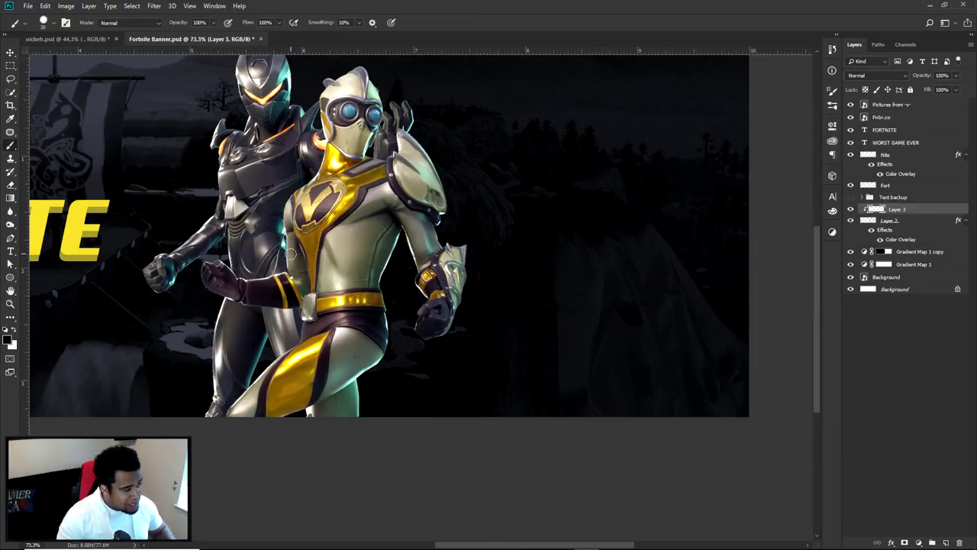
right_click(290, 253)
left_click(341, 297)
left_click_drag(182, 238, 380, 238)
left_click(80, 231, "alt")
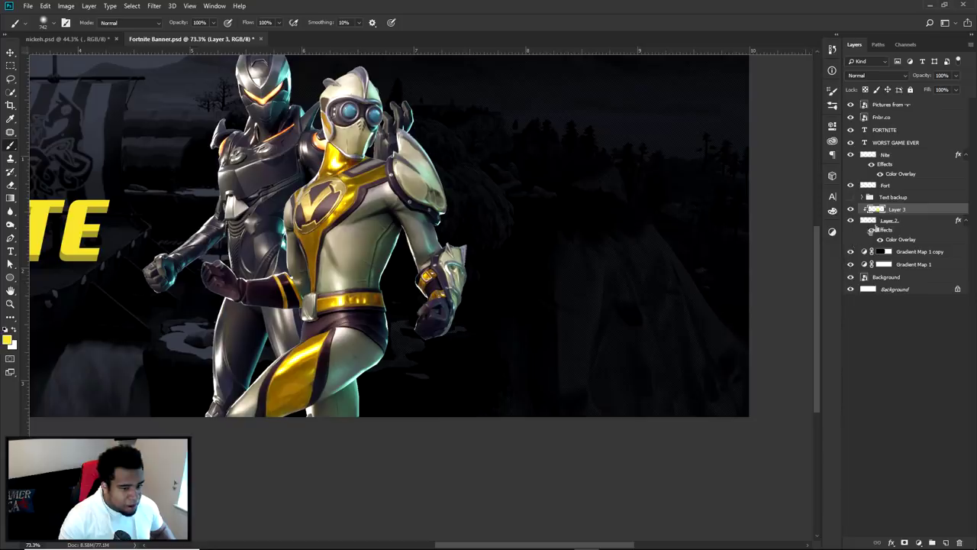
Rasterize Layer 2's layer style and paint yellow over the diagonal lines on clipped Layer 3 around the characters.
right_click(898, 220)
left_click(815, 283)
left_click(742, 163)
left_click_drag(679, 280, 682, 299)
key("ctrl+z")
left_click(907, 211)
left_click_drag(709, 186, 485, 126)
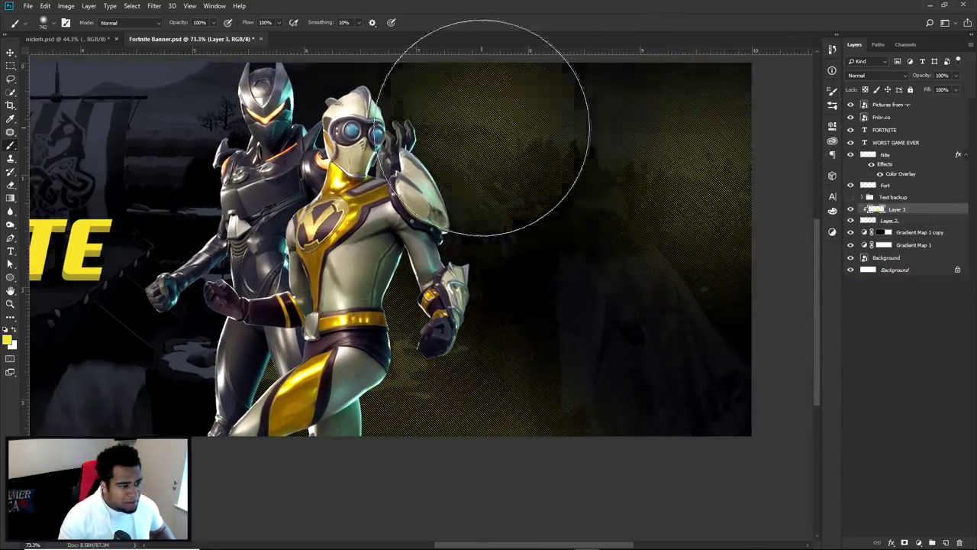
Undo the yellow painting and the rasterizing of Layer 2's style, and delete Layer 3.
key("ctrl+z")
key("ctrl+alt+z")
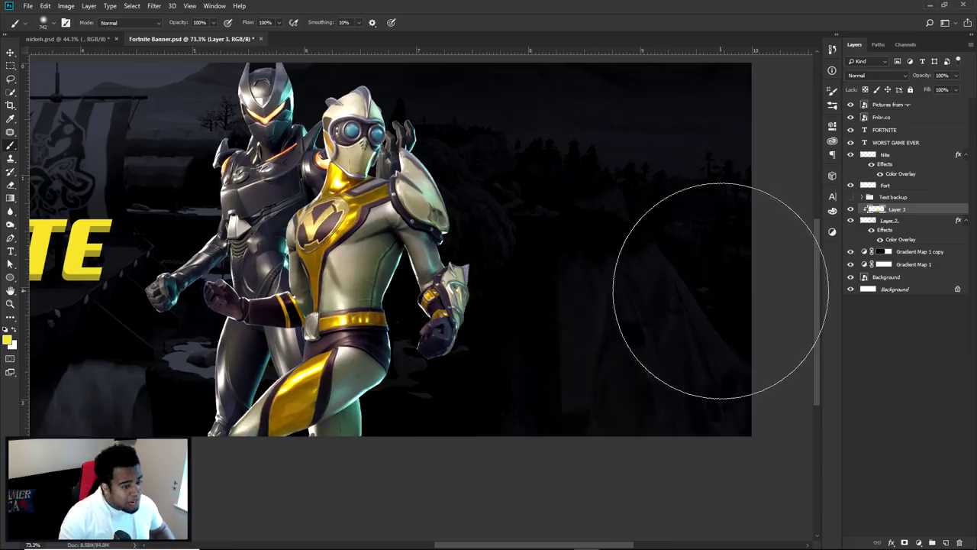
key("Delete")
key("v")
key("ctrl+0")
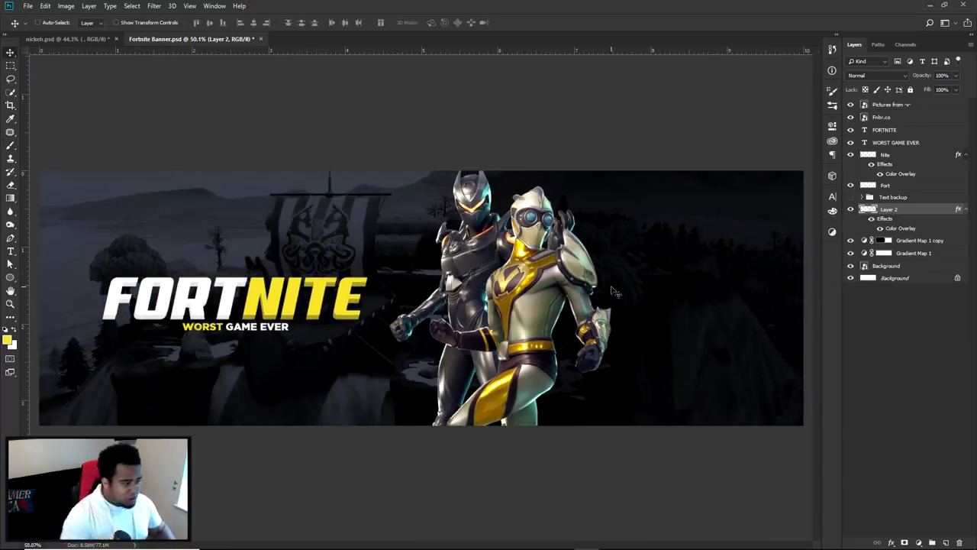
Check the social media labels in nickeh.psd and add a SOCIAL MEDIA text layer over the dark area beside the characters in the Fortnite banner.
left_click(95, 39)
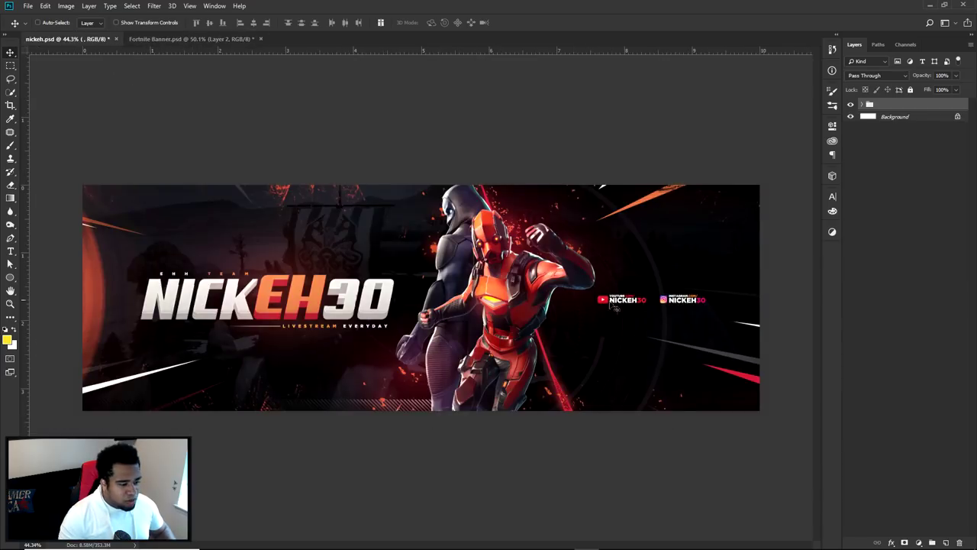
left_click(202, 41)
scroll(716, 329, "up", 6)
left_click_drag(725, 319, 621, 333)
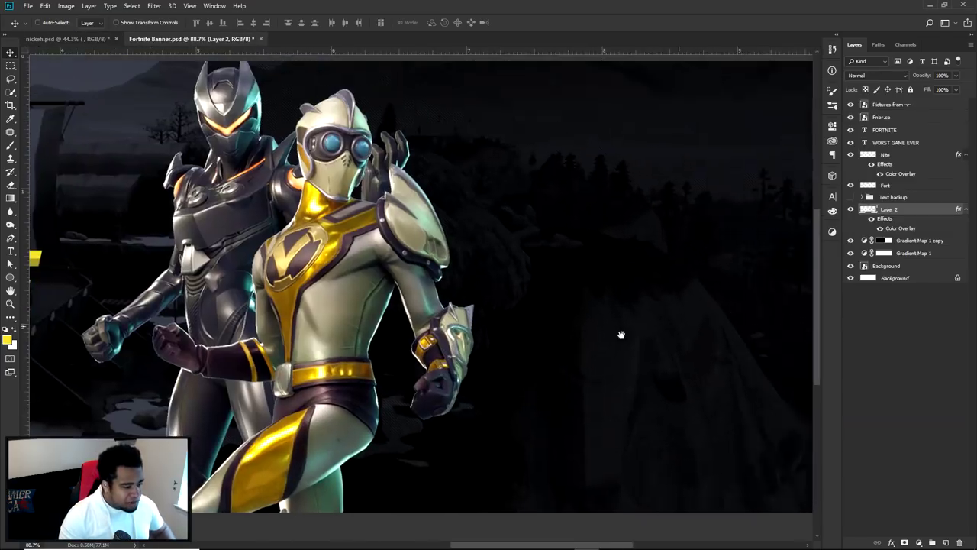
key("t")
key("t")
left_click(588, 310)
type("SOCIAL MEDIA")
key("ctrl+Return")
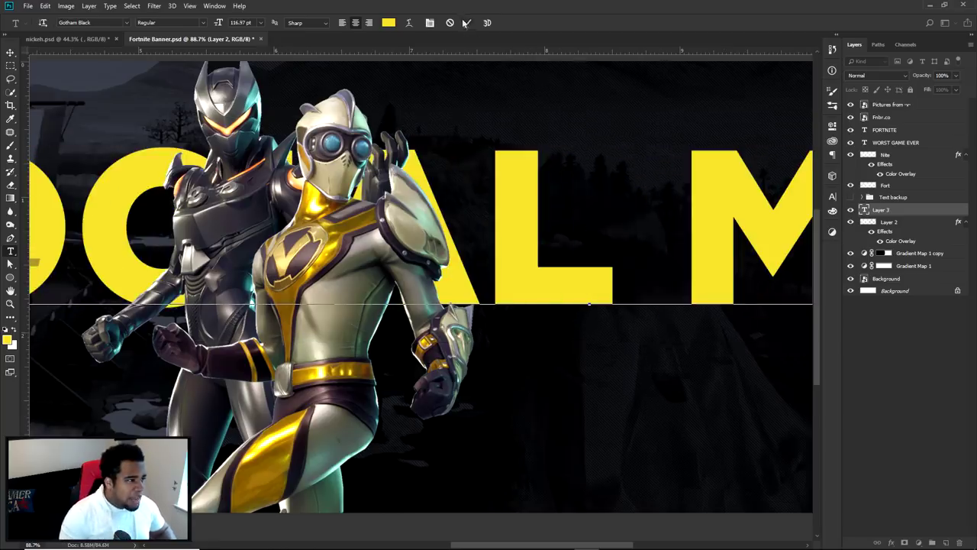
Scale the SOCIAL MEDIA text to 7.46% and move it to the middle of the dark area beside the characters.
key("v")
key("ctrl+0")
key("ctrl+t")
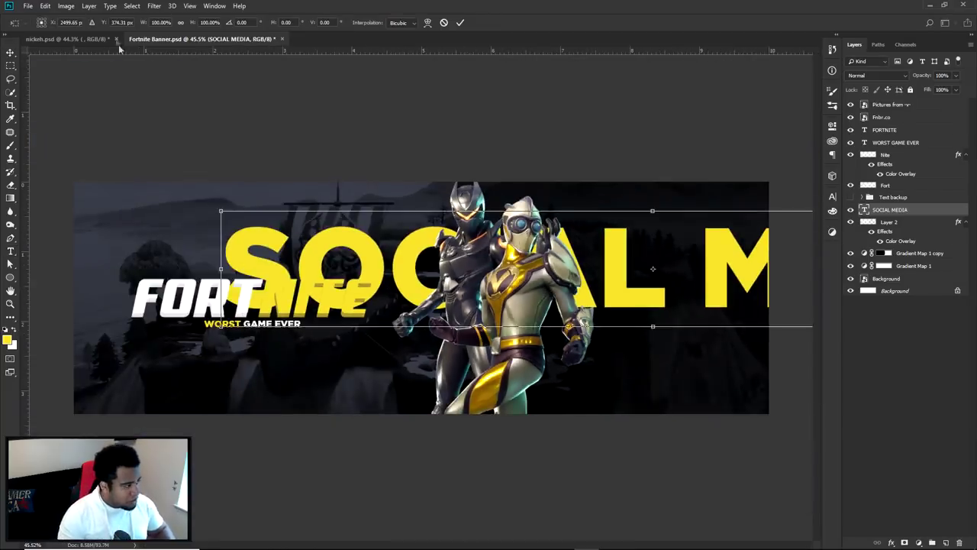
left_click(66, 39)
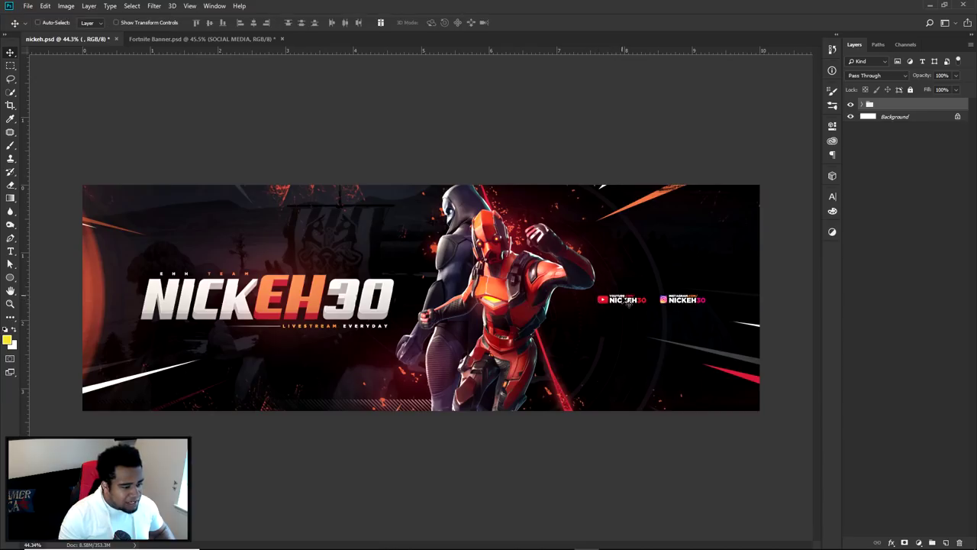
left_click(206, 39)
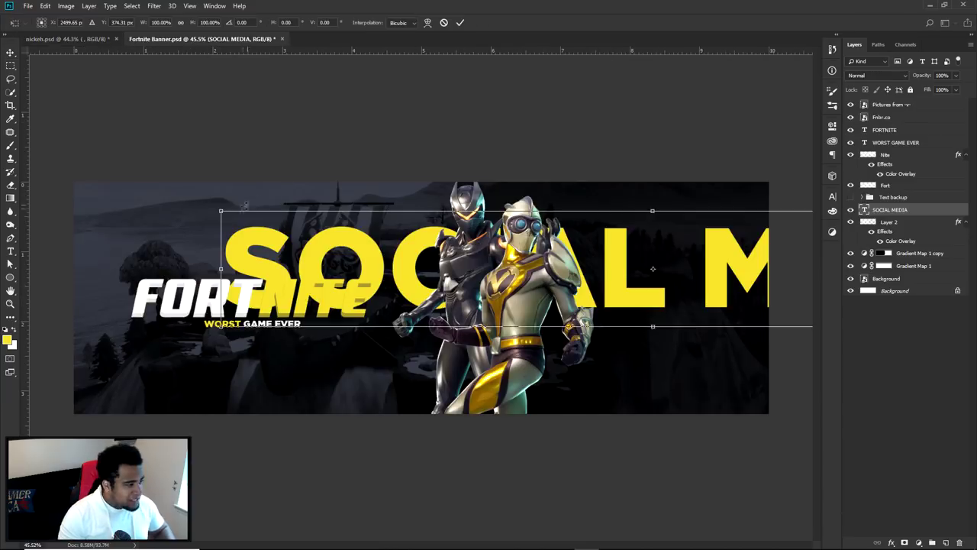
left_click_drag(220, 208, 619, 264)
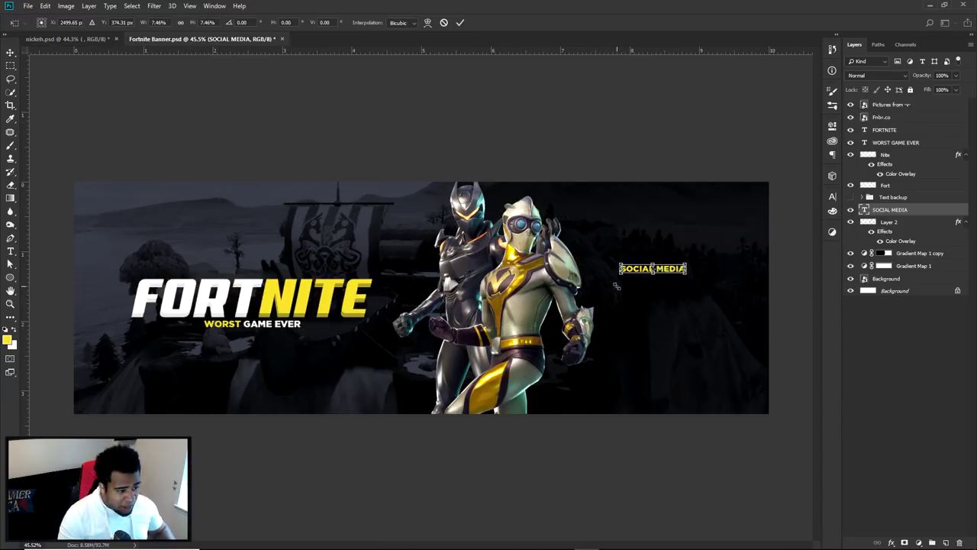
key("Return")
left_click_drag(690, 281, 713, 323)
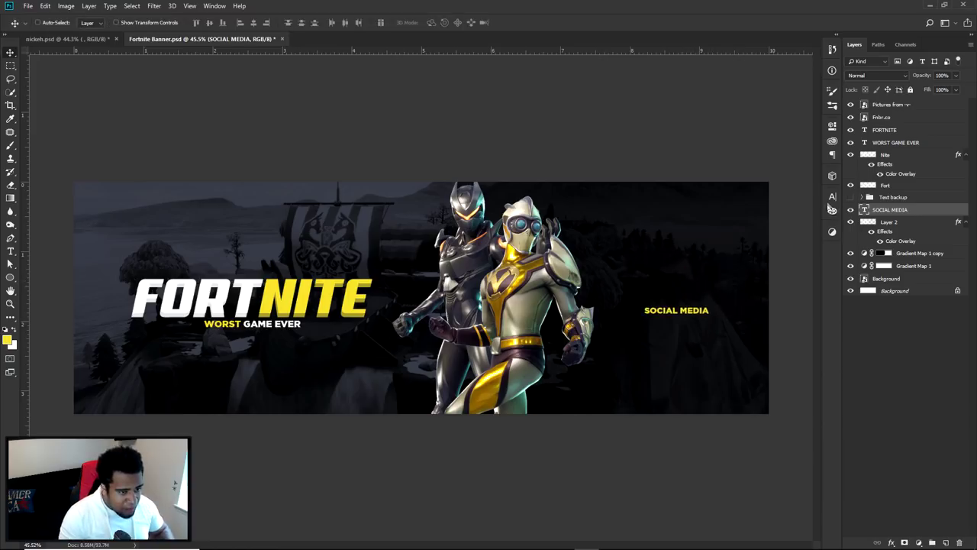
Set the SOCIAL MEDIA text size to 5 pt, widen its letter spacing and reposition it slightly higher.
left_click(830, 200)
left_click_drag(745, 226, 678, 227)
type("5")
key("Return")
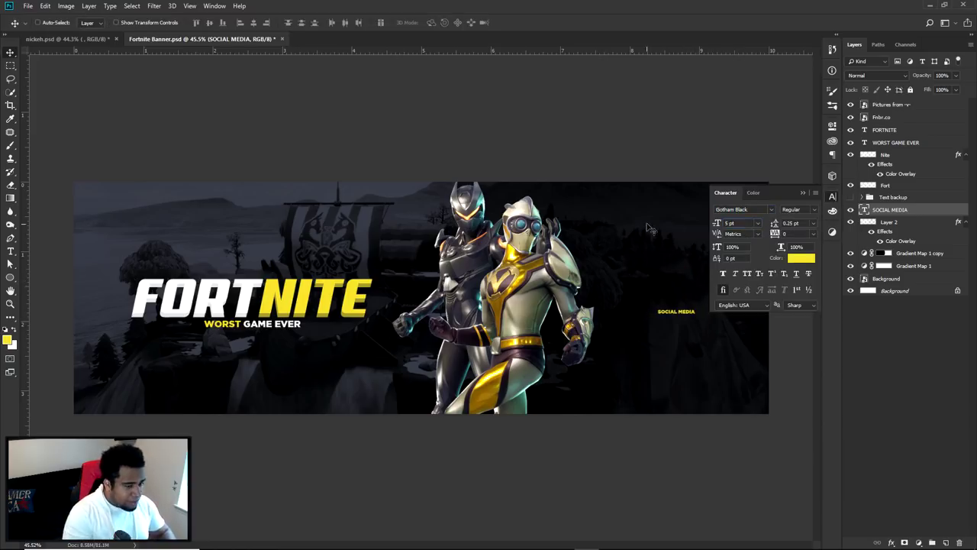
left_click_drag(776, 234, 819, 207)
left_click(832, 197)
left_click_drag(728, 298, 734, 285)
Replace the SOCIAL MEDIA text with SESOHQ.COM and nudge it into place beside the characters.
key("t")
left_click(683, 299)
type("SEASON.COM")
left_click(467, 23)
key("v")
left_click_drag(679, 284, 673, 284)
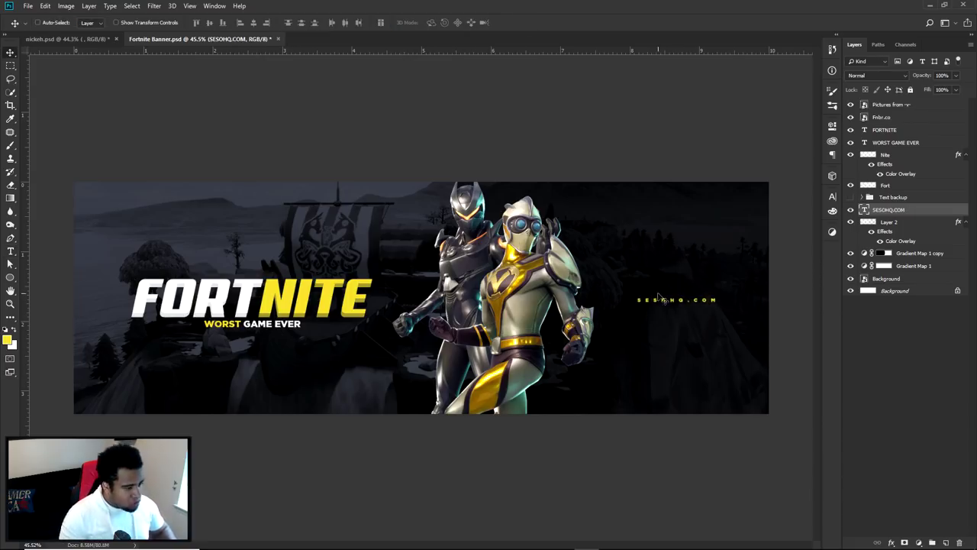
Add a new empty layer above all other layers and check the light streaks in the nickeh.psd reference.
left_click(103, 39)
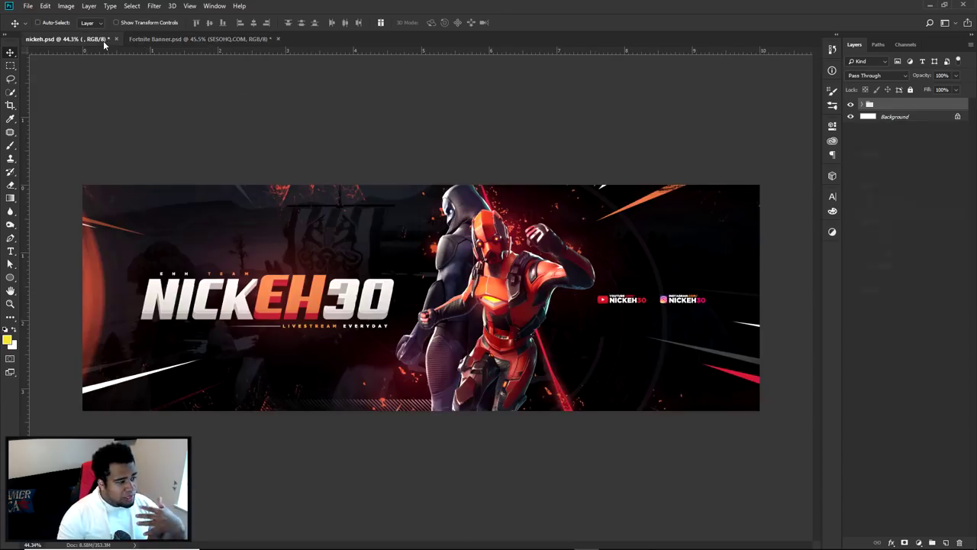
left_click(211, 40)
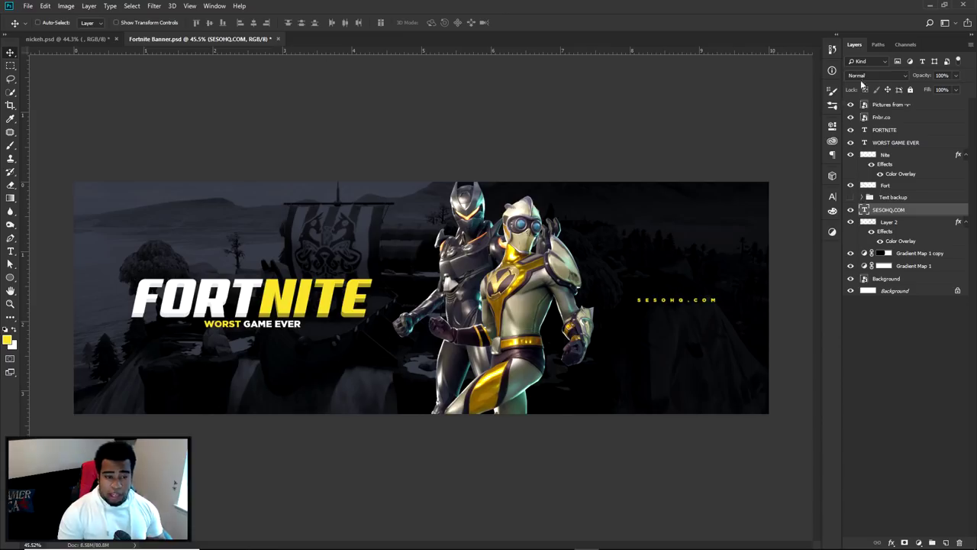
left_click(885, 107)
left_click(946, 541)
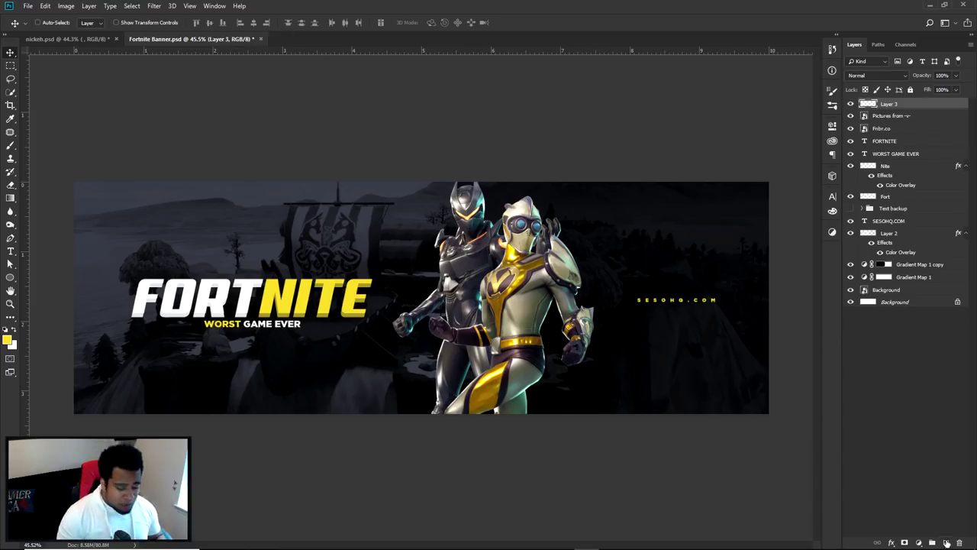
key("p")
left_click(64, 39)
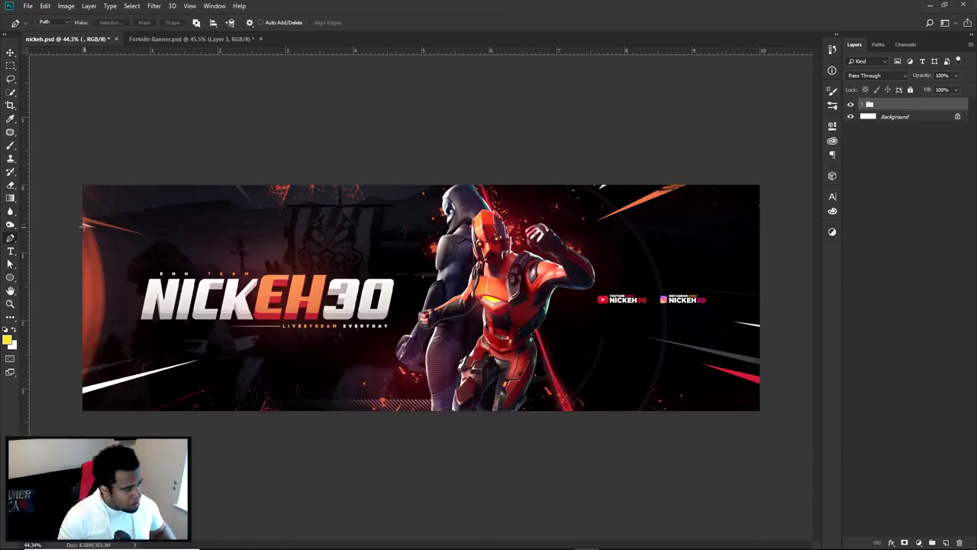
left_click(192, 38)
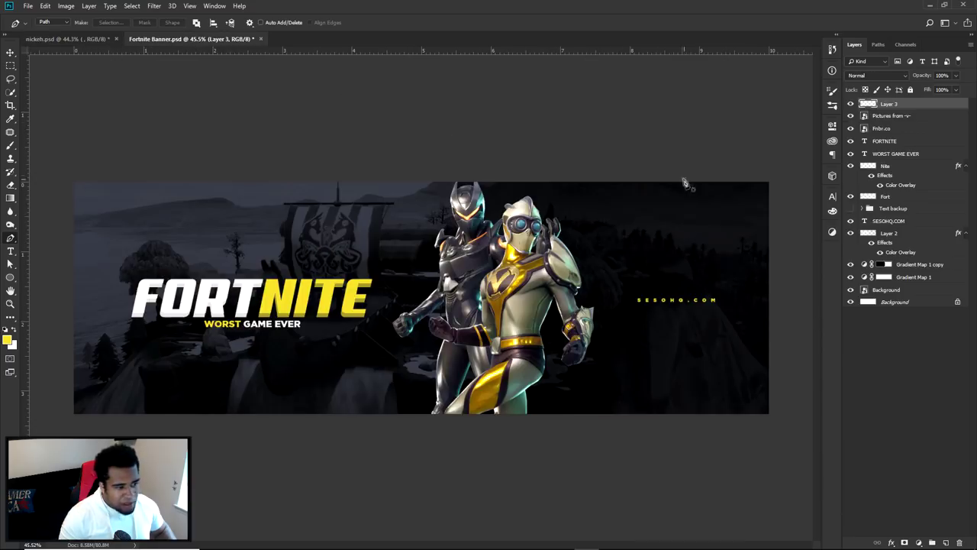
Draw two thin triangular shard paths with the Pen tool across the banner's upper edge, above the SESOHQ.COM text.
left_click_drag(645, 206, 680, 173)
left_click(676, 161)
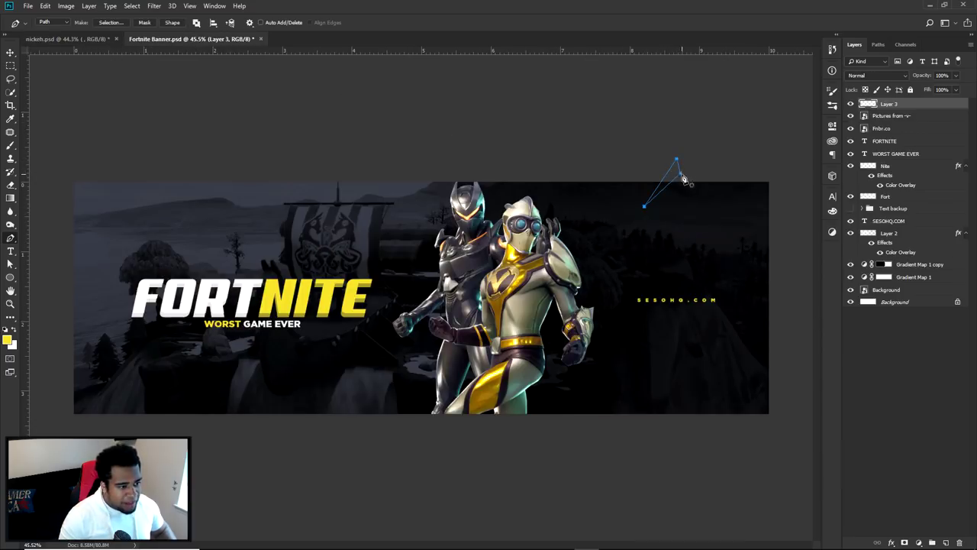
scroll(675, 183, "up", 2)
left_click(705, 173)
left_click(657, 223)
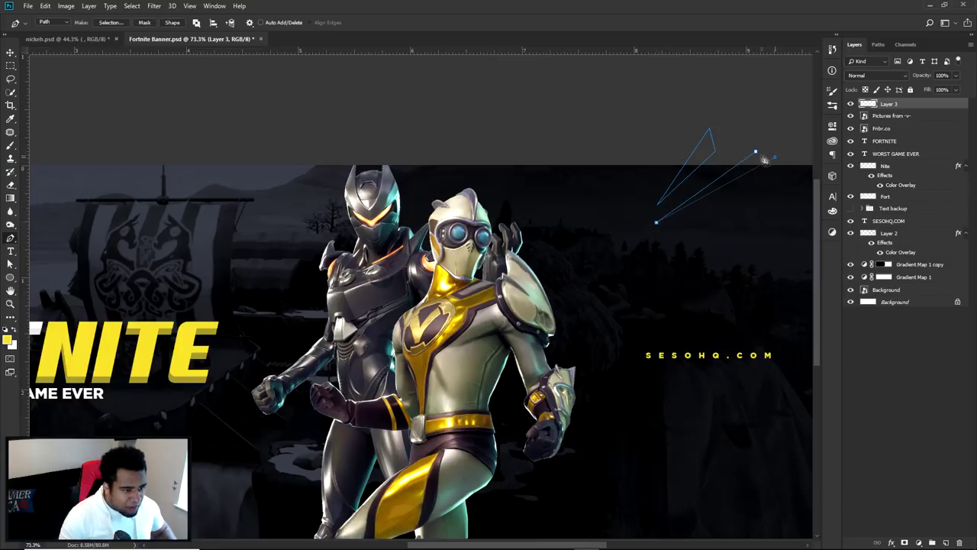
left_click(774, 153)
scroll(748, 191, "down", 3)
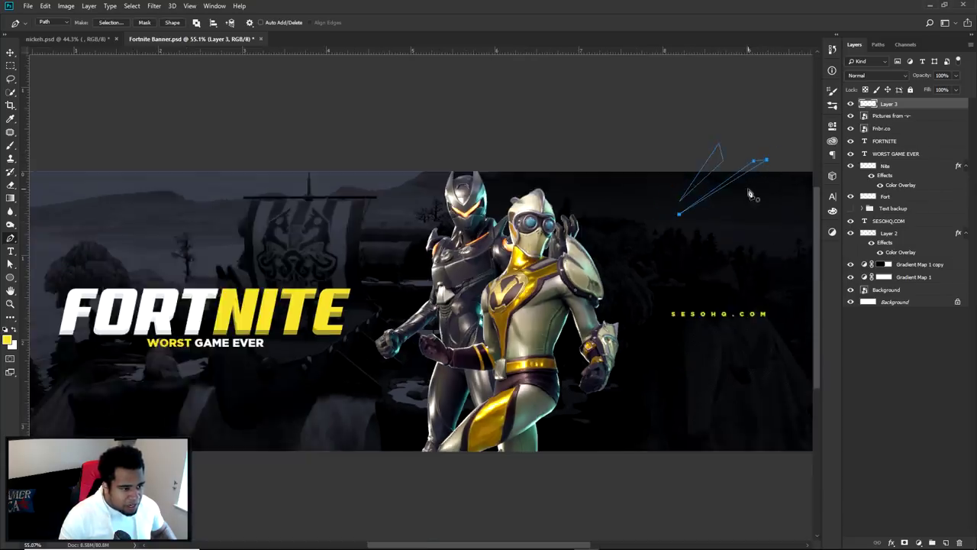
Draw a long, nearly horizontal shard path with the Pen tool crossing the banner's right edge.
scroll(495, 216, "up", 2)
left_click(625, 245)
left_click(501, 223)
left_click(639, 259)
left_click(626, 245)
left_click_drag(501, 224, 506, 246)
Draw a long shard path toward the banner's lower-right corner and a small one across the bottom edge below SESOHQ.COM.
left_click_drag(472, 306, 571, 192)
left_click(672, 343)
left_click(597, 247)
left_click(668, 352)
left_click(671, 343)
left_click(552, 304)
left_click_drag(553, 332, 559, 332)
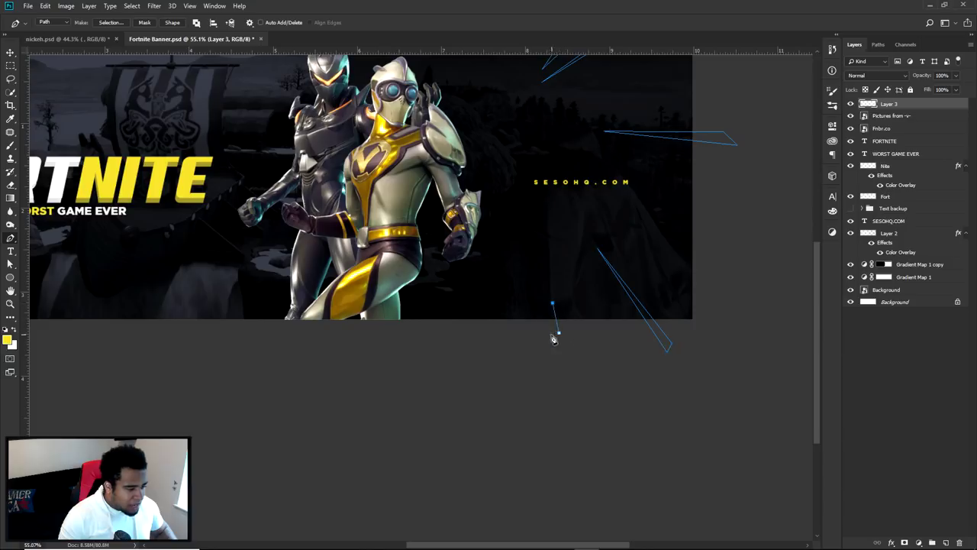
scroll(535, 303, "down", 5)
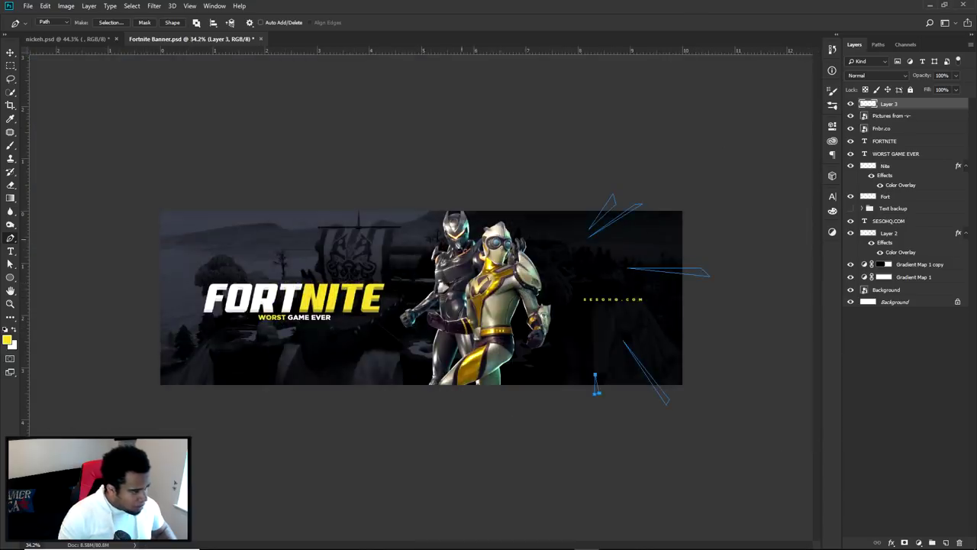
Draw a wide shard path above the flag, plus a long and a small one across the banner's upper edge near the left corner.
scroll(461, 247, "up", 2)
left_click(354, 167)
left_click(378, 217)
left_click(377, 217)
left_click(321, 154)
left_click(354, 168)
left_click(187, 157)
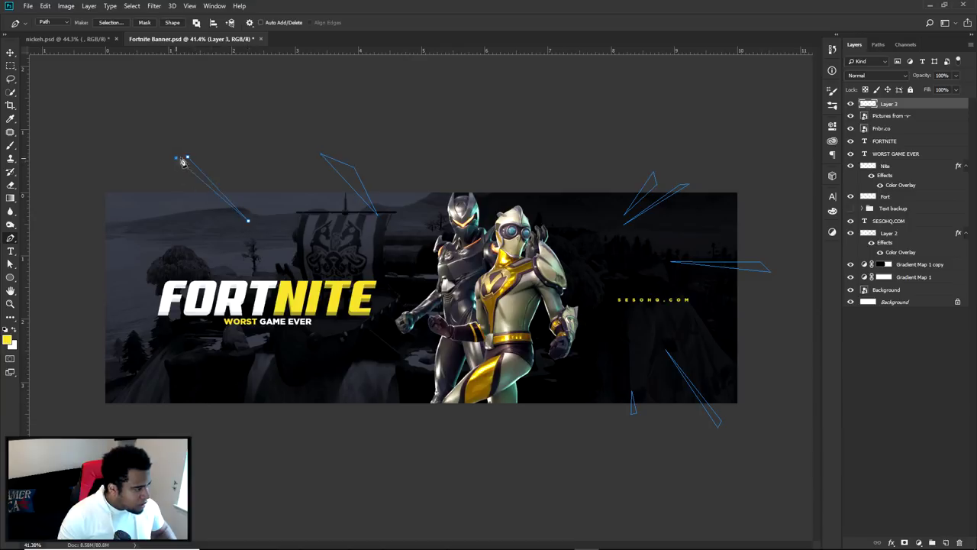
scroll(184, 180, "up", 5)
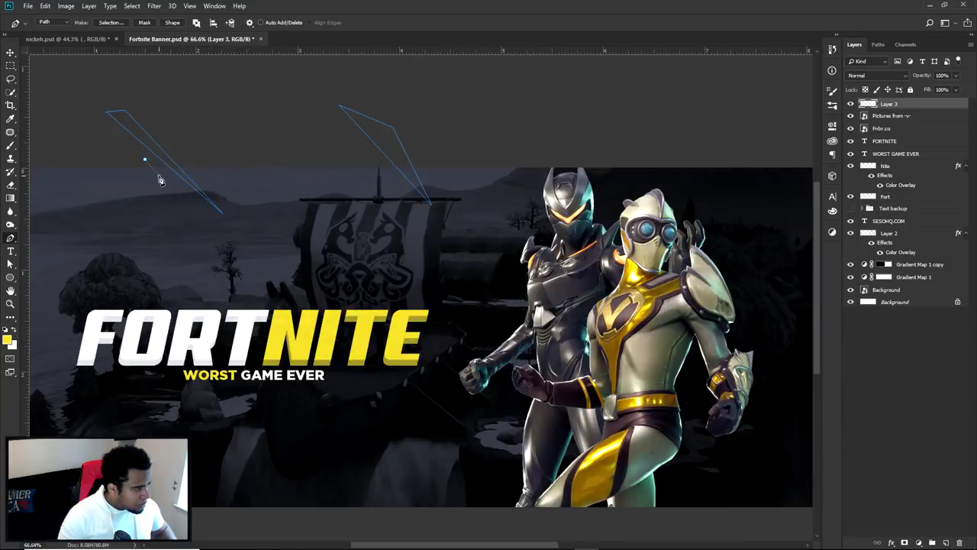
scroll(145, 161, "down", 6)
Draw shard paths across the banner's left edge and lower-left corner, plus two along the bottom edge left of the characters.
left_click(103, 249)
left_click(203, 274)
left_click(99, 255)
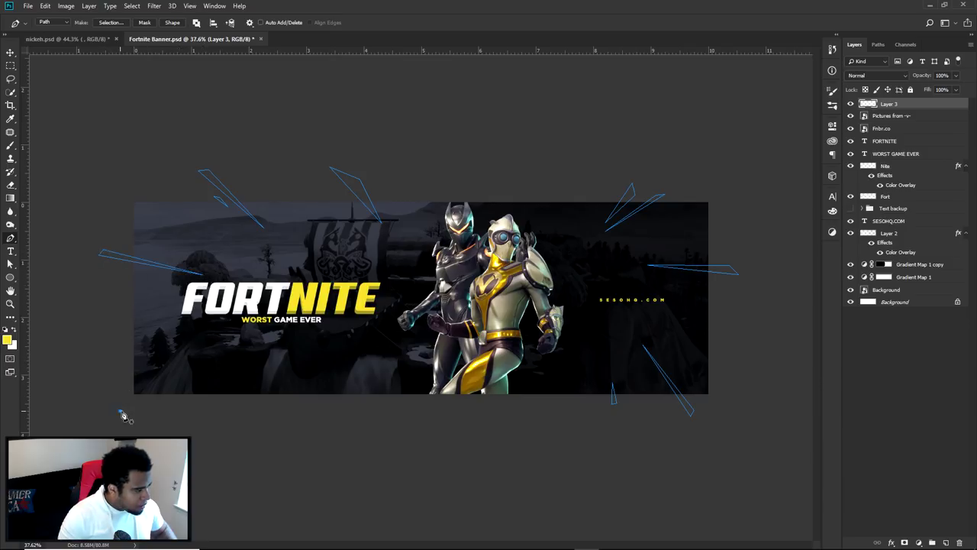
left_click(209, 364)
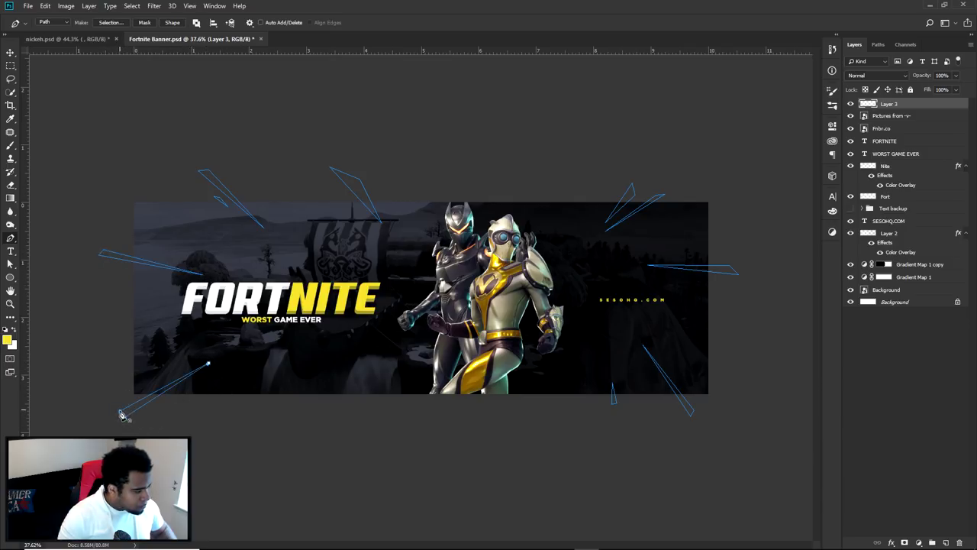
left_click(350, 373)
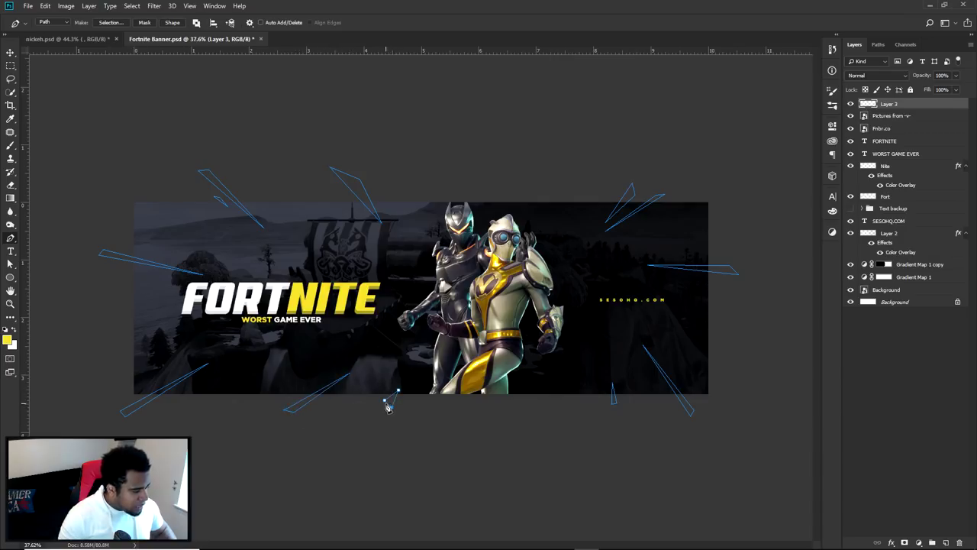
Fill all the drawn shard paths with white on Layer 3.
key("a")
right_click(493, 239)
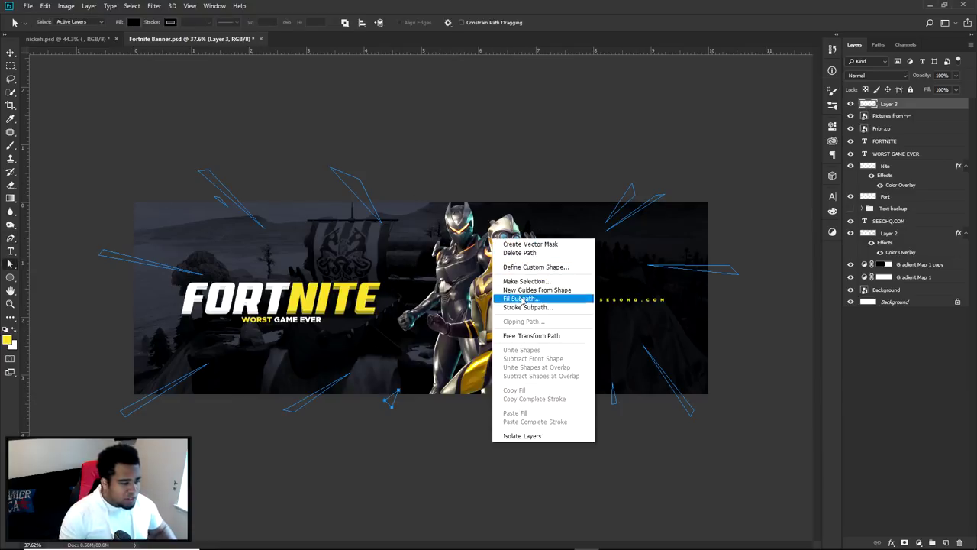
left_click(448, 276)
right_click(447, 276)
left_click(481, 335)
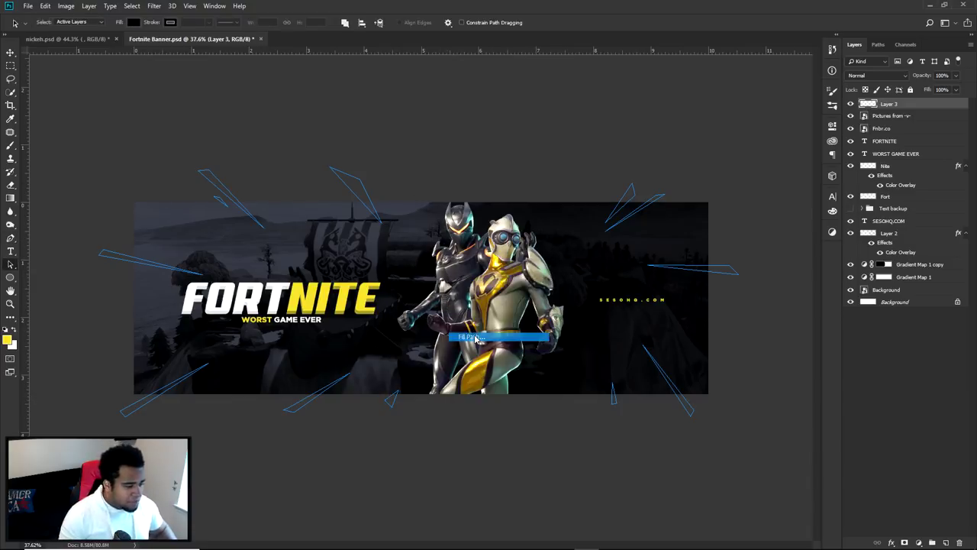
left_click(650, 249)
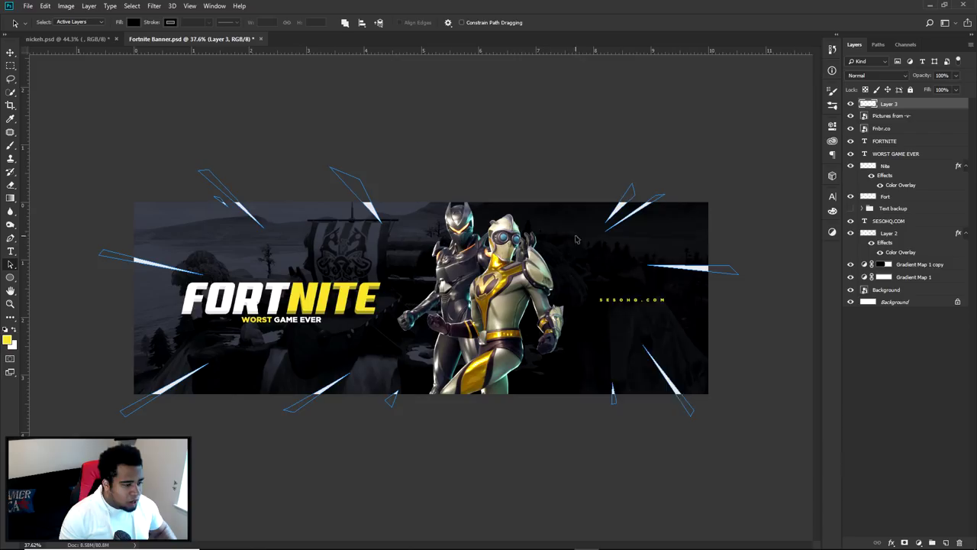
key("v")
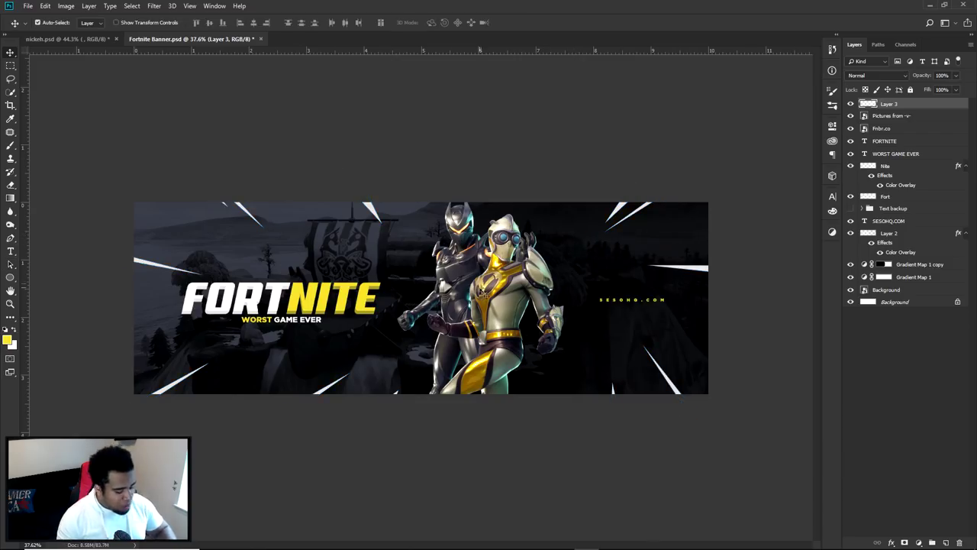
Raise the lightness of the shards on Layer 3 to pure white with a Hue/Saturation adjustment.
key("ctrl+u")
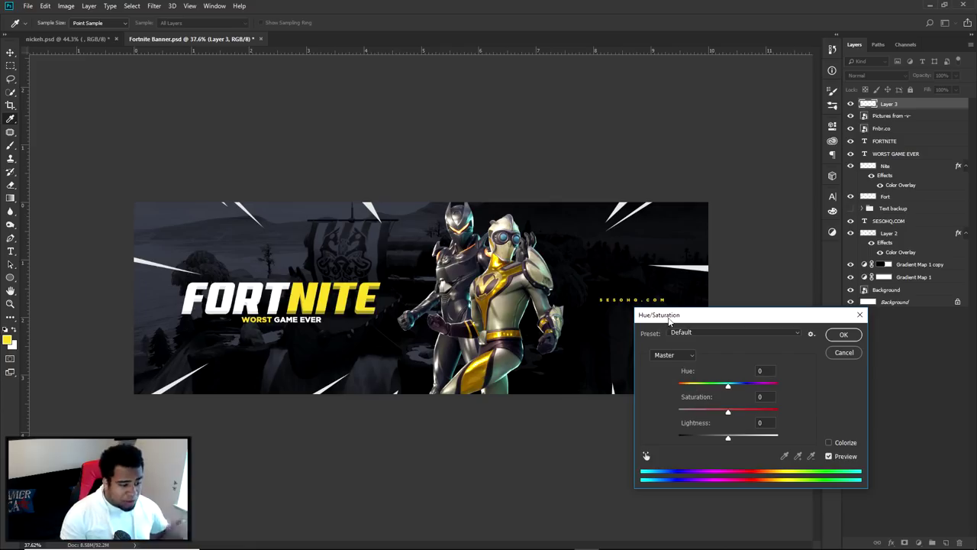
left_click_drag(668, 322, 649, 305)
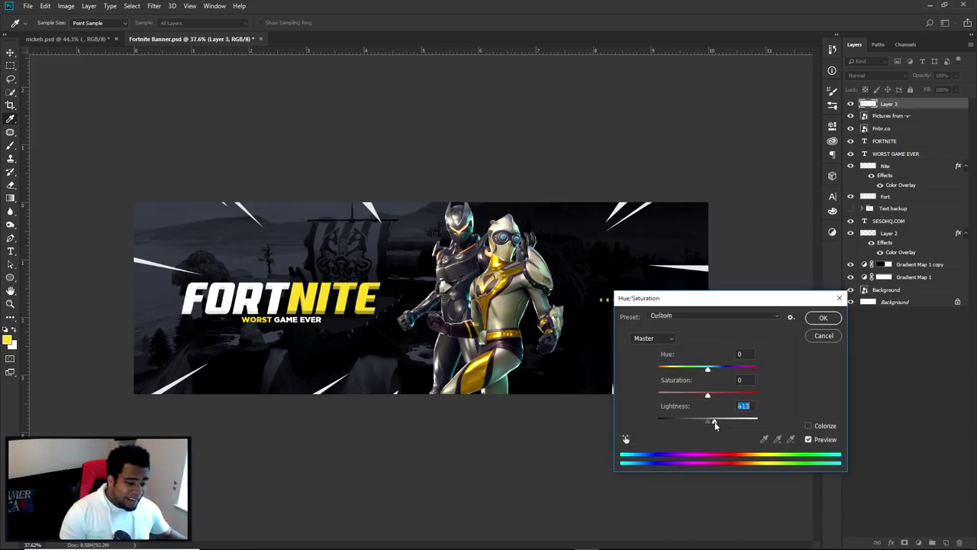
left_click_drag(715, 422, 783, 421)
left_click(822, 320)
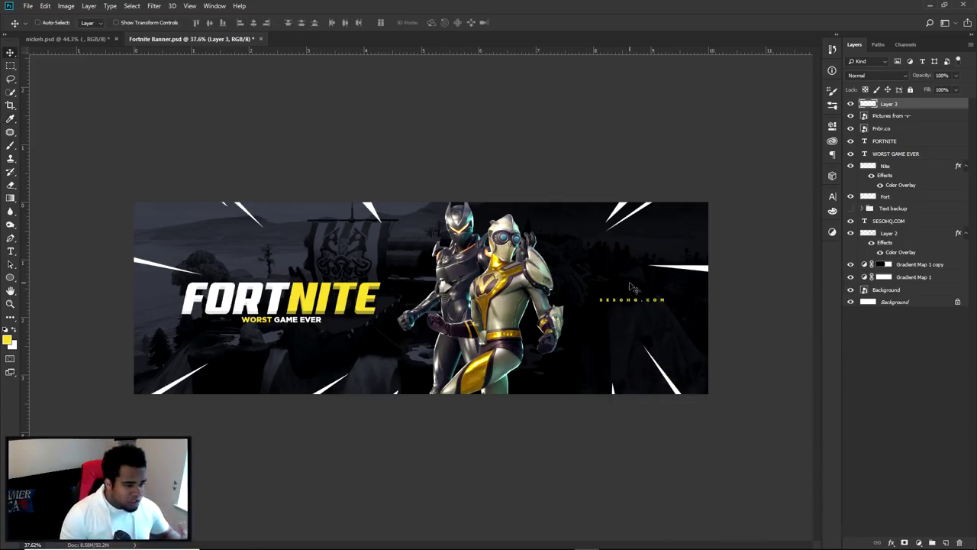
Add a layer mask to Layer 3 and ready the Brush with black for painting on the mask.
left_click(903, 542)
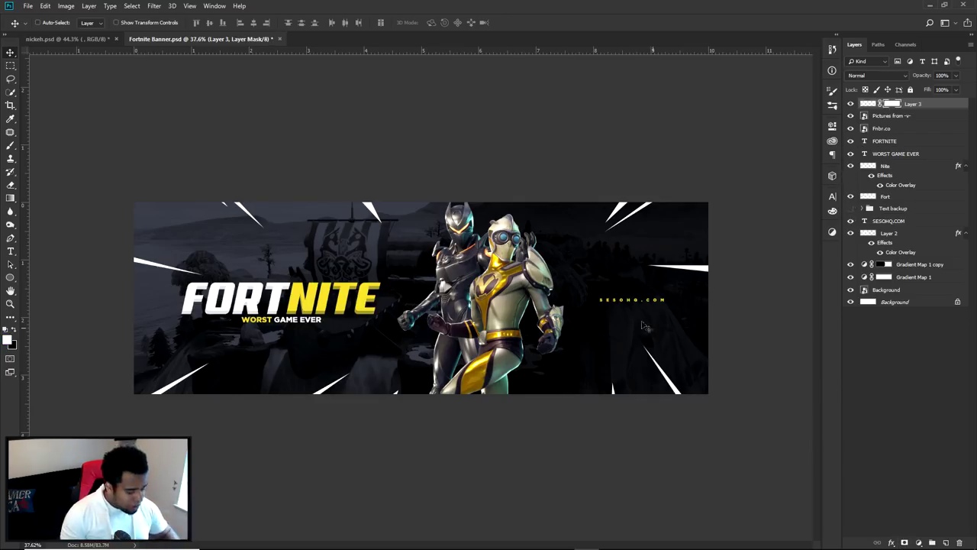
key("b")
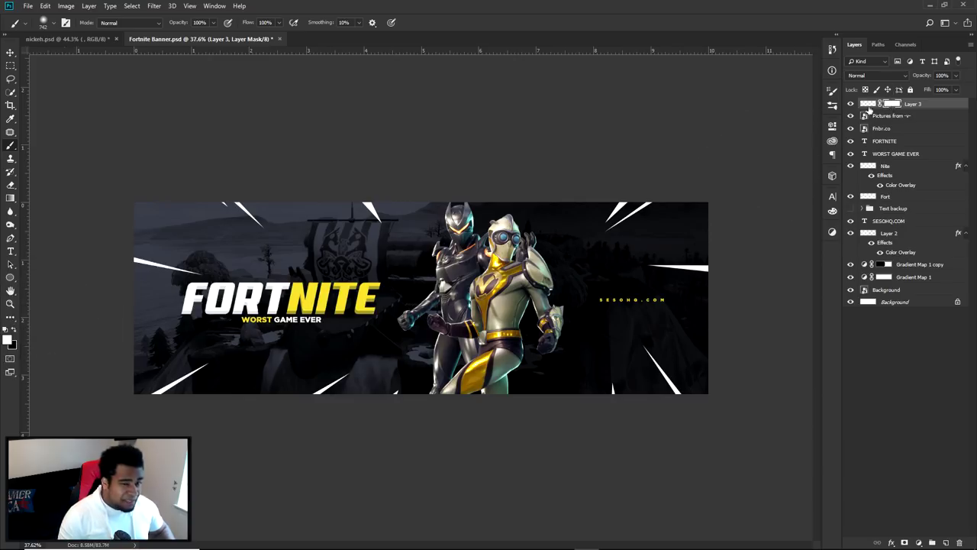
left_click(866, 106)
left_click(891, 105)
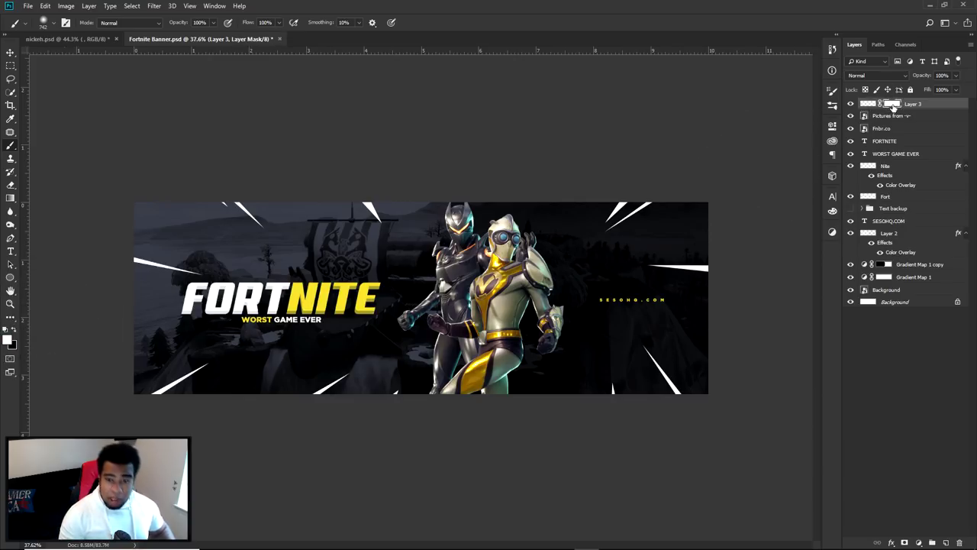
left_click(13, 334)
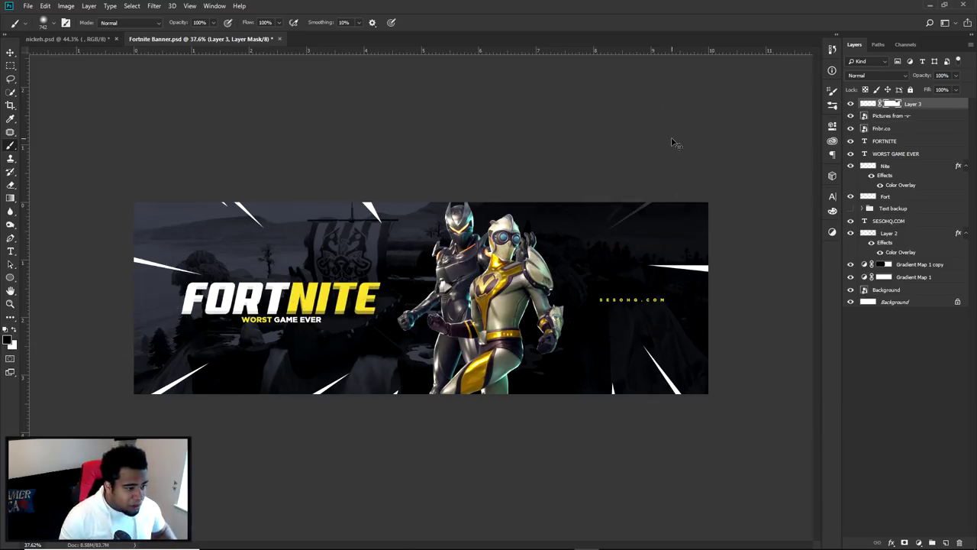
Fade the wide shard near the banner's upper-right corner by masking with a small soft black brush at 30% opacity.
mouse_move(544, 250)
left_mouse_down()
mouse_move(687, 229)
mouse_move(763, 200)
left_mouse_up()
left_click_drag(763, 200, 521, 288)
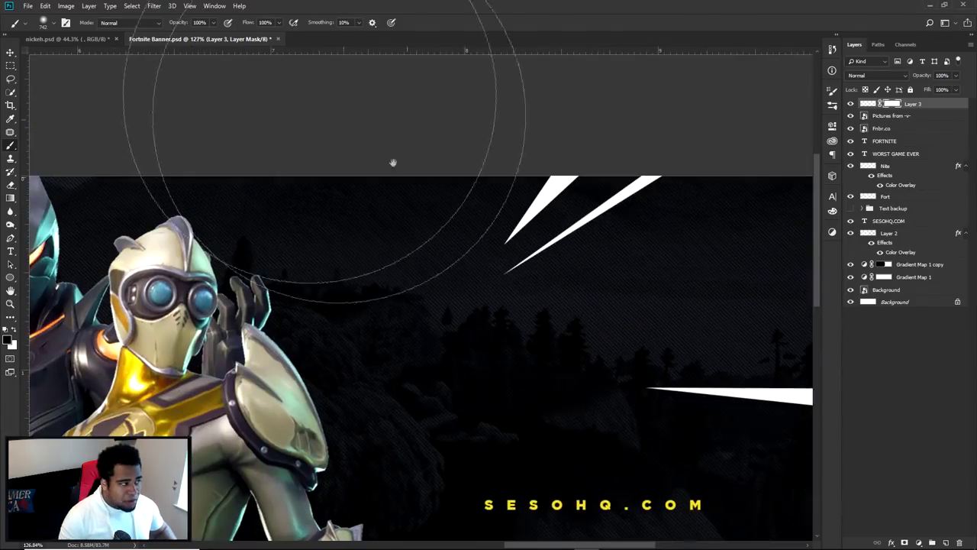
left_click(213, 23)
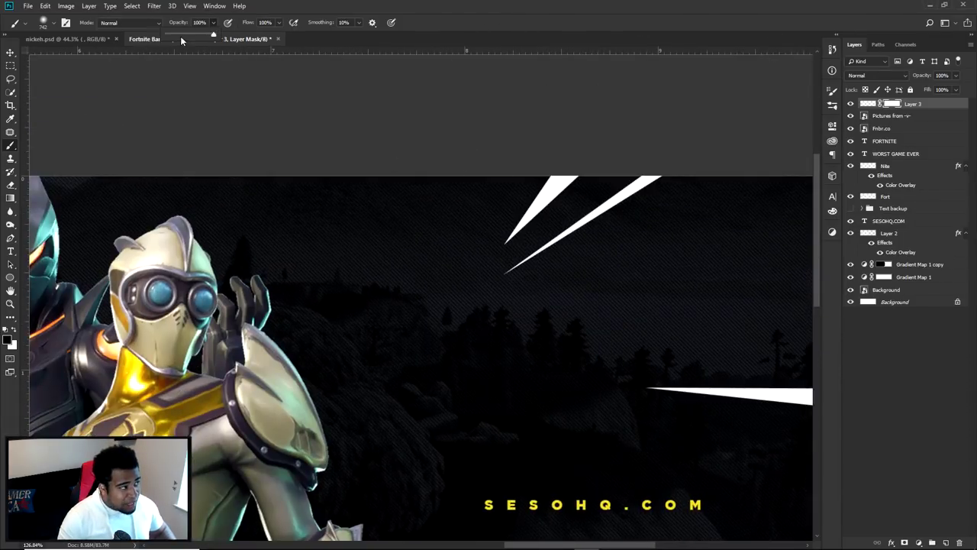
left_click_drag(182, 36, 180, 36)
left_click_drag(574, 179, 365, 172)
left_click_drag(495, 242, 503, 245)
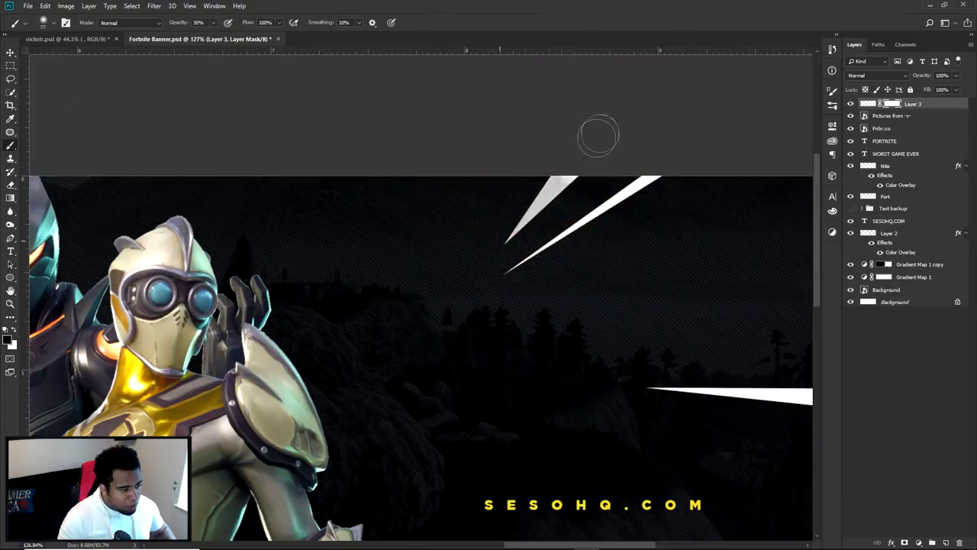
Fade the small bottom shard below SESOHQ.COM, and with a larger brush the long bottom-edge shard left of the characters.
scroll(561, 252, "down", 2)
left_click_drag(609, 363, 554, 146)
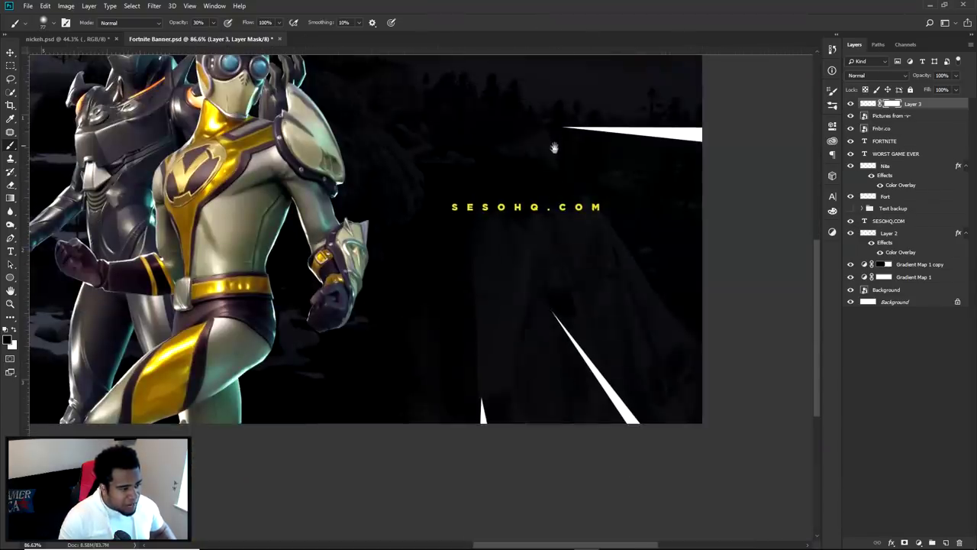
left_click_drag(495, 381, 476, 449)
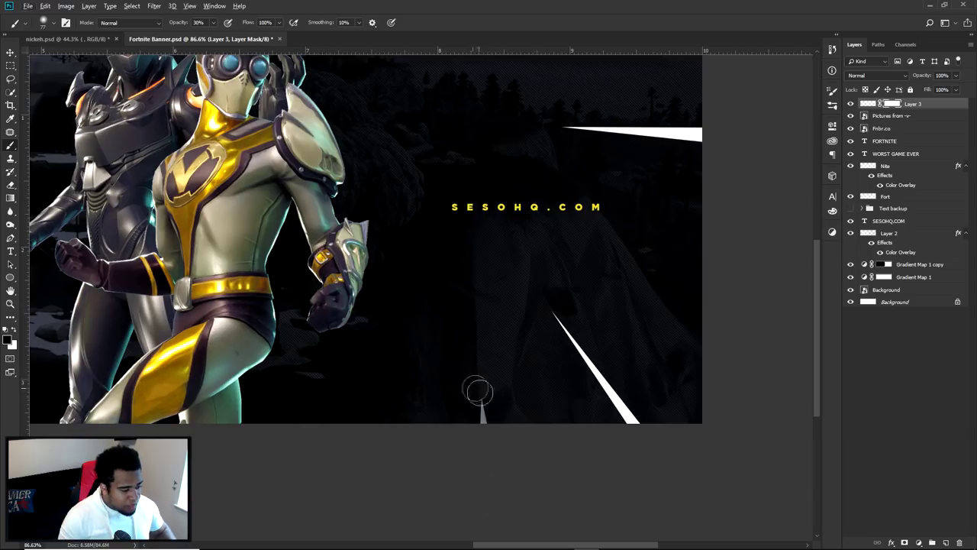
scroll(430, 367, "down", 3)
key("bracketright")
key("bracketright")
key("bracketright")
key("bracketright")
key("bracketright")
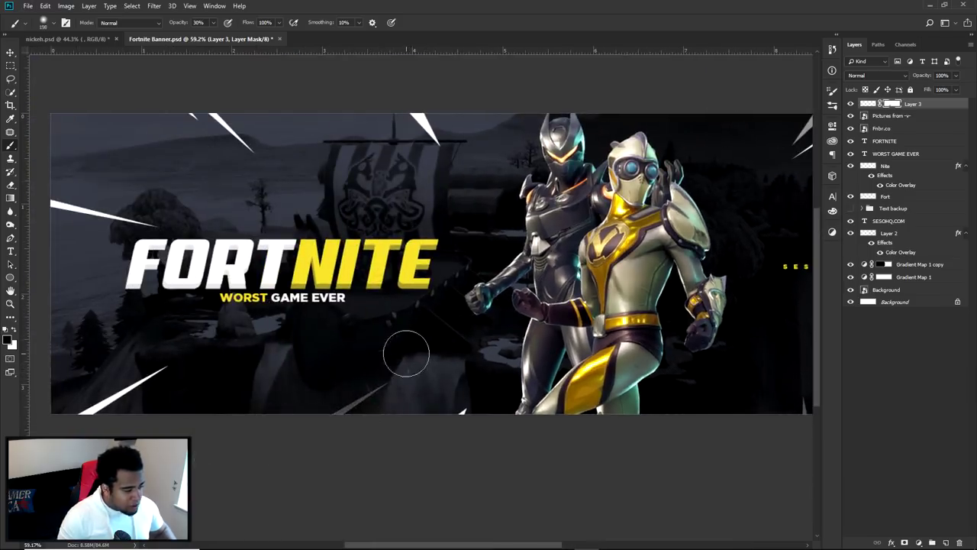
Fade the long shard on the banner's upper edge near the left corner on the Layer 3 mask.
scroll(277, 373, "down", 2)
mouse_move(256, 227)
left_mouse_down()
mouse_move(230, 208)
mouse_move(200, 146)
left_mouse_up()
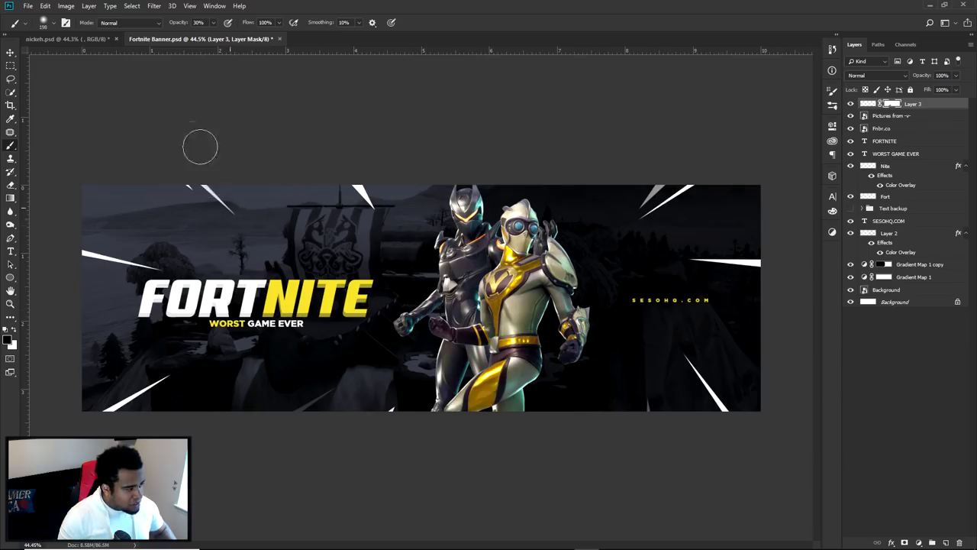
left_click_drag(236, 216, 192, 146)
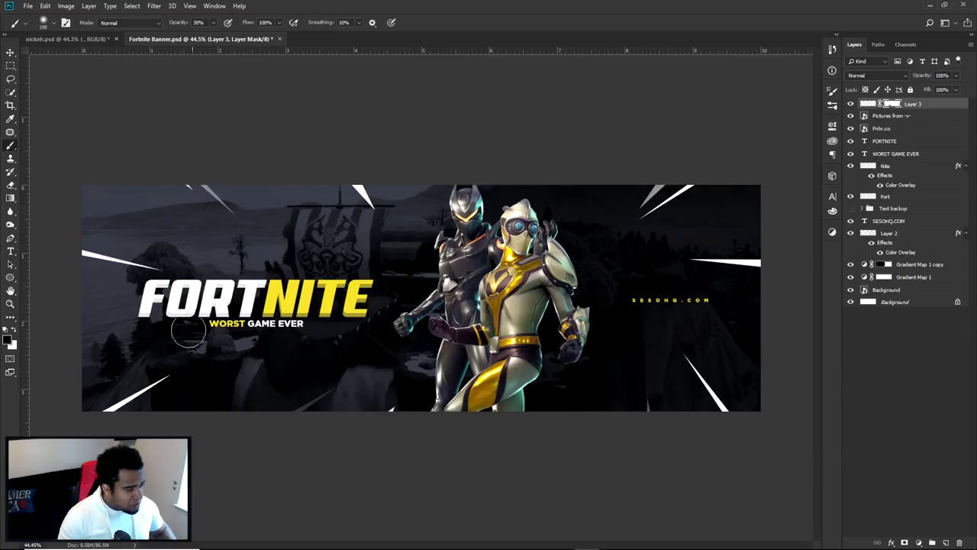
scroll(253, 321, "down", 1)
scroll(254, 321, "up", 1)
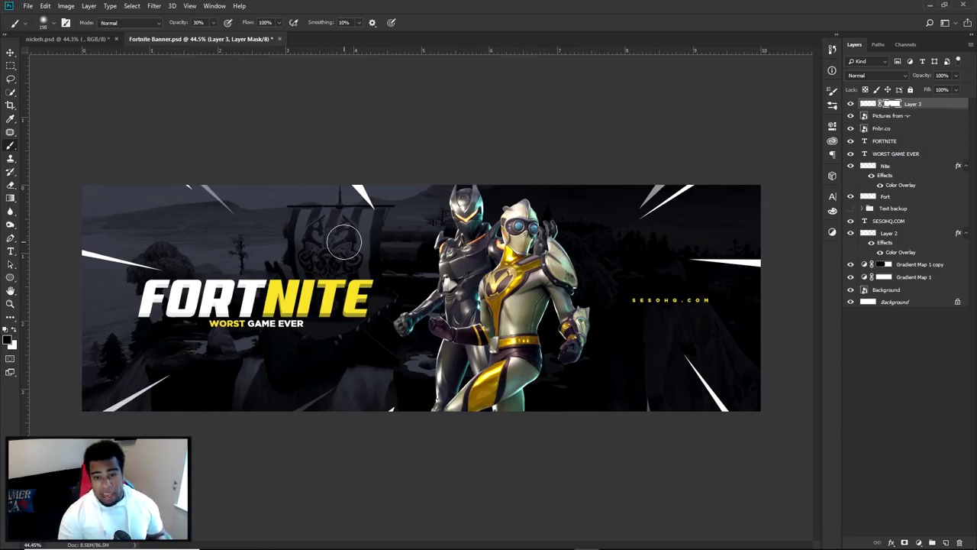
Add a new layer clipped to the shard layer and restore the brush opacity to 100%.
left_click(915, 107)
left_click(944, 541)
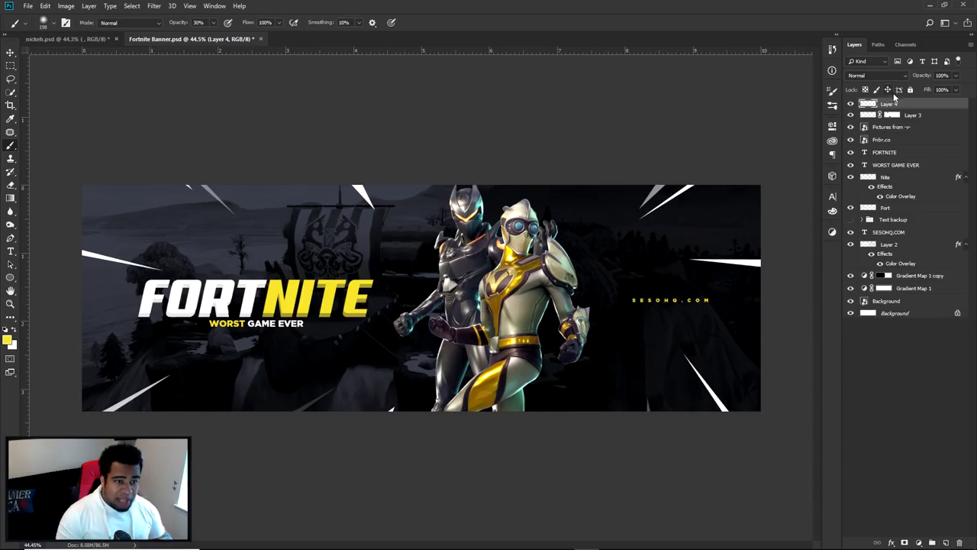
right_click(893, 103)
left_click(901, 274)
left_click(214, 23)
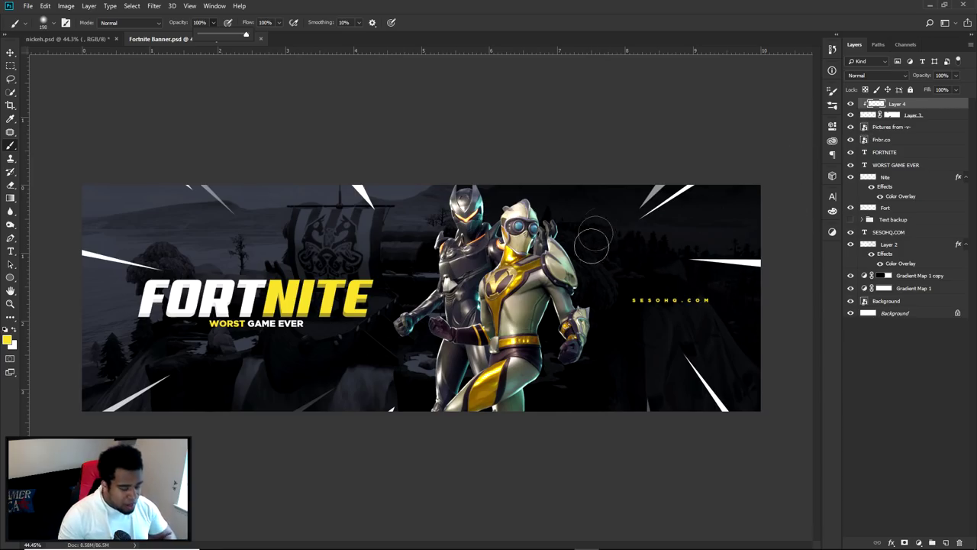
Draw closed Pen paths around the banner's right-edge shard and the tiny bottom-edge shard left of the characters.
key("p")
left_click(658, 249)
left_click(777, 254)
left_click(752, 281)
left_click(778, 254)
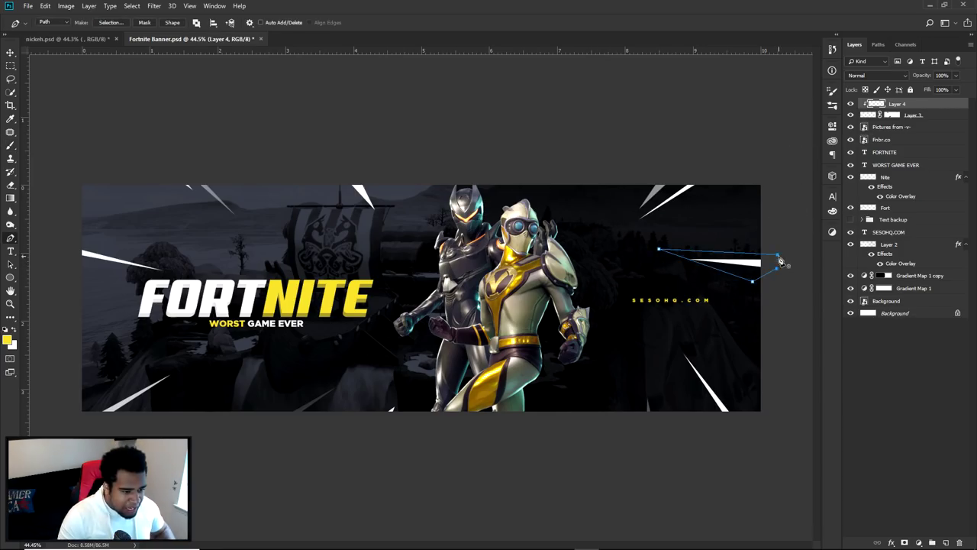
left_click(396, 399)
left_click(362, 428)
left_click(400, 429)
left_click(396, 399)
Draw a closed Pen path around the shard on the banner's left edge above the FORTNITE title.
left_click(168, 274)
left_click(52, 247)
left_click(54, 232)
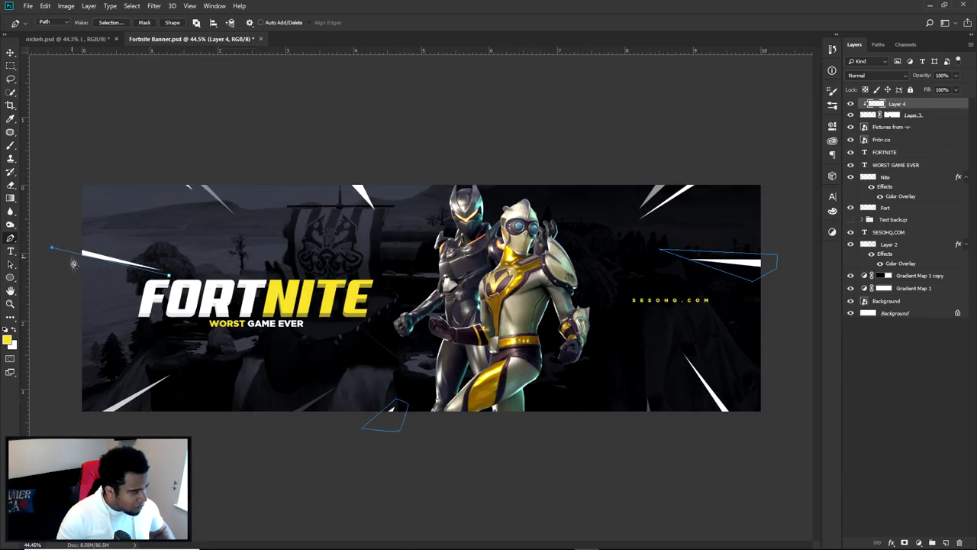
left_click(70, 263)
left_click(70, 237)
left_click(146, 249)
left_click(170, 268)
Fill the three drawn paths on Layer 4 with the title's yellow and remove the paths.
right_click(226, 256)
left_click(414, 309)
right_click(388, 284, "ctrl")
left_click(359, 281)
right_click(362, 269)
left_click(390, 327)
left_click(592, 247)
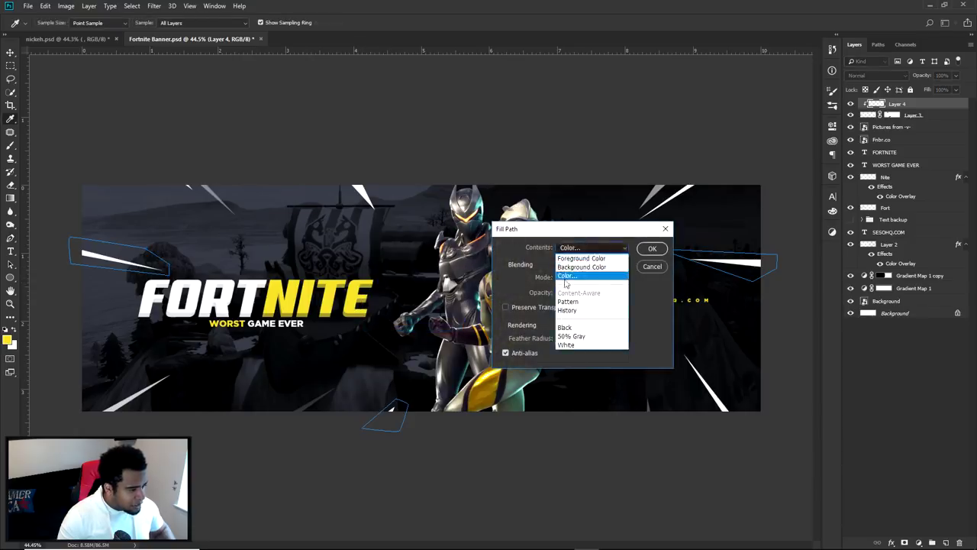
left_click(566, 277)
left_click(329, 294)
left_click(702, 255)
right_click(557, 235)
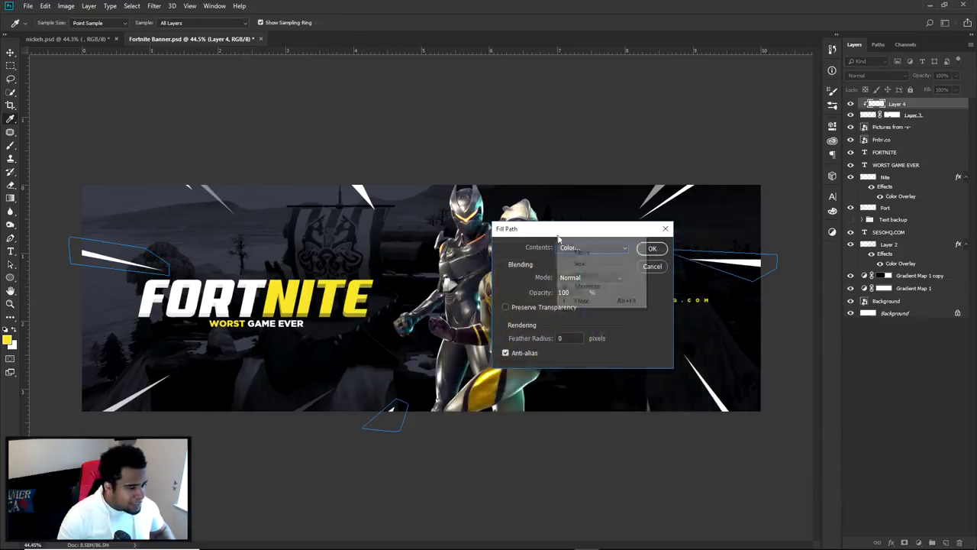
left_click(652, 248)
right_click(606, 244)
left_click(628, 253)
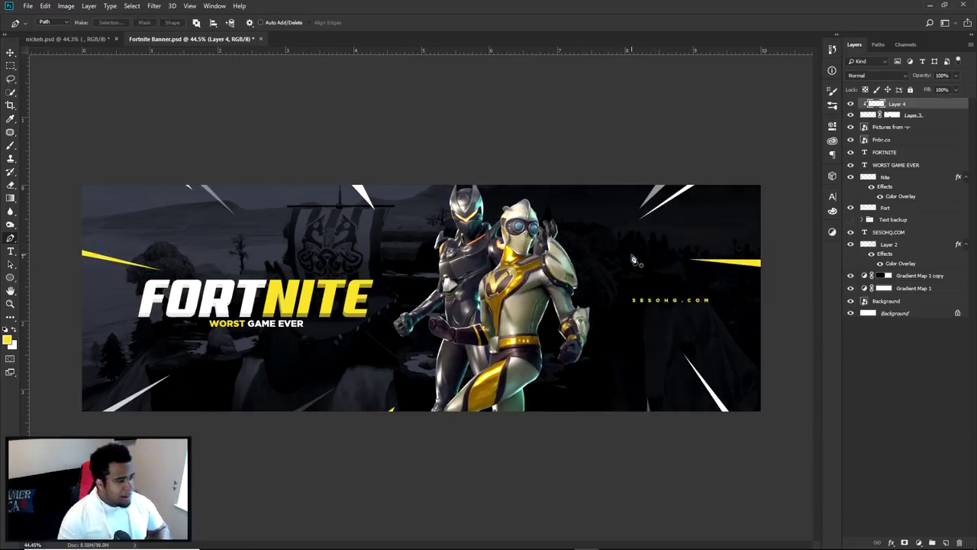
Examine the nickeh.psd reference, return to Fortnite Banner.psd and check the two character layers by toggling their visibility.
left_click(75, 40)
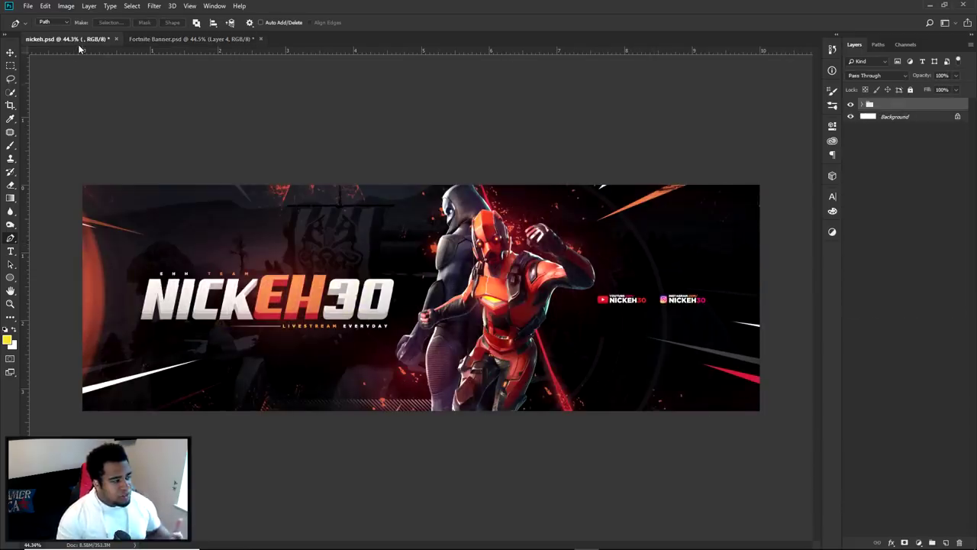
left_click(215, 39)
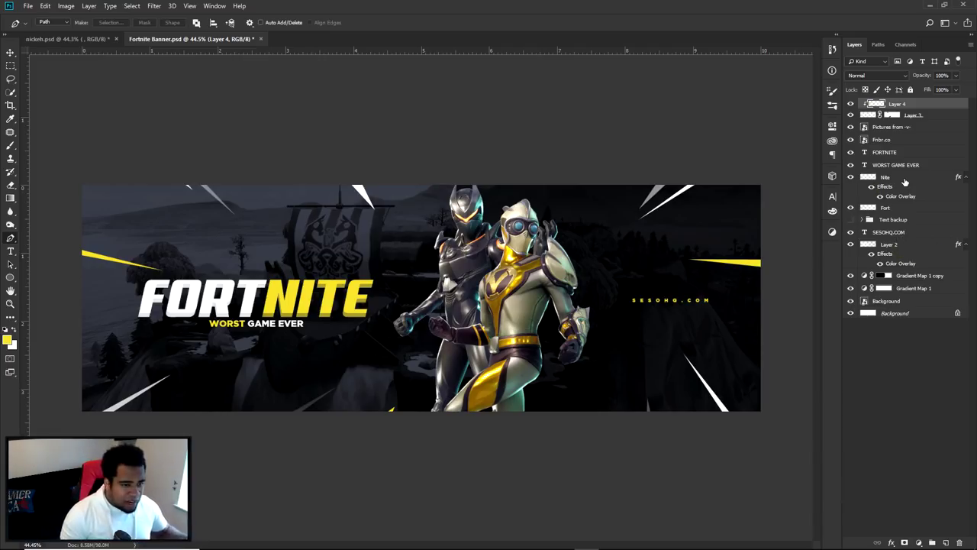
left_click(850, 139)
left_click(850, 139)
left_click(849, 127)
left_click(849, 139)
left_click(850, 126)
left_click(849, 139)
Create a new layer directly above the FORTNITE text layer, below the characters, and bring up the brush presets.
left_click(886, 152)
left_click(946, 542)
key("b")
right_click(700, 363)
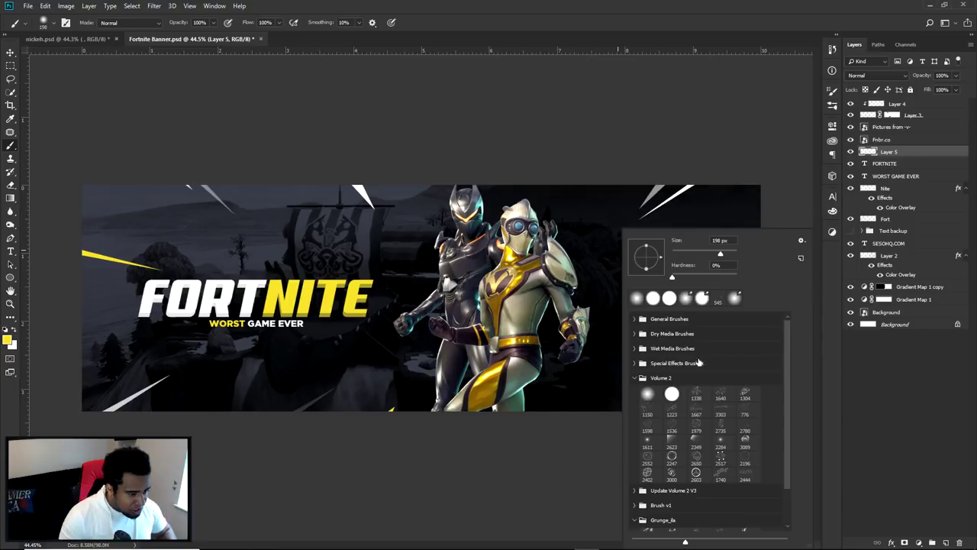
Try the Volume 2 particle brushes 1223, 1150 and 776, stamping yellow particles beside the characters' legs.
left_click(672, 412)
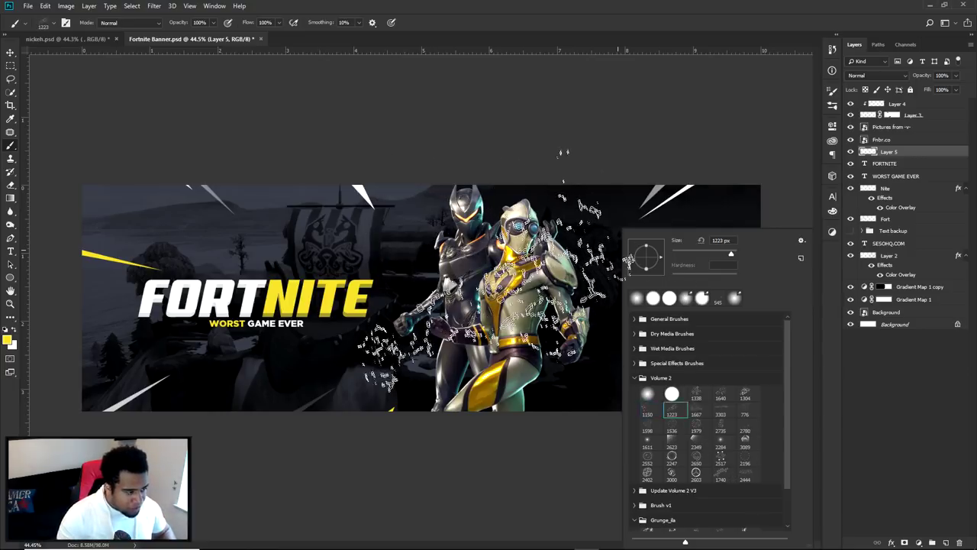
double_click(650, 407)
right_click(608, 363)
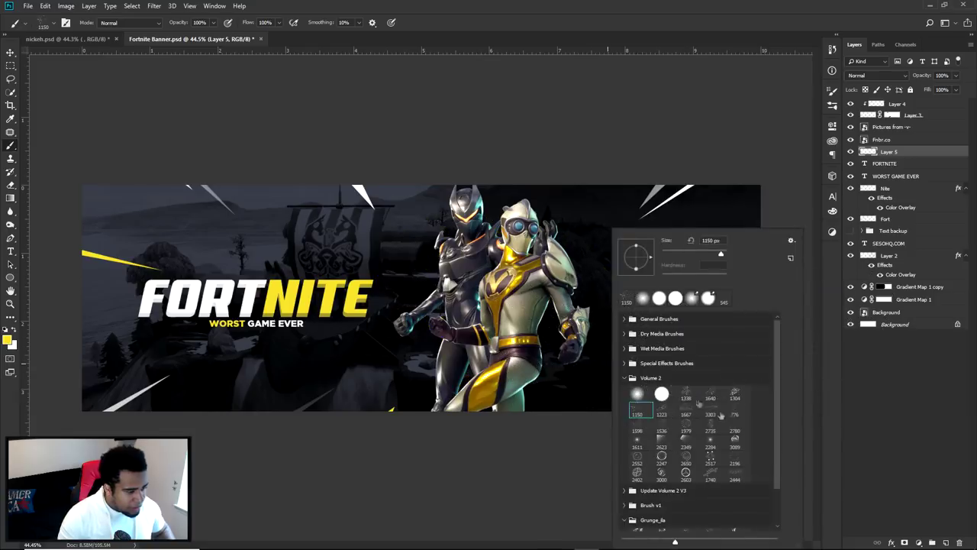
left_click(737, 415)
left_click(435, 409)
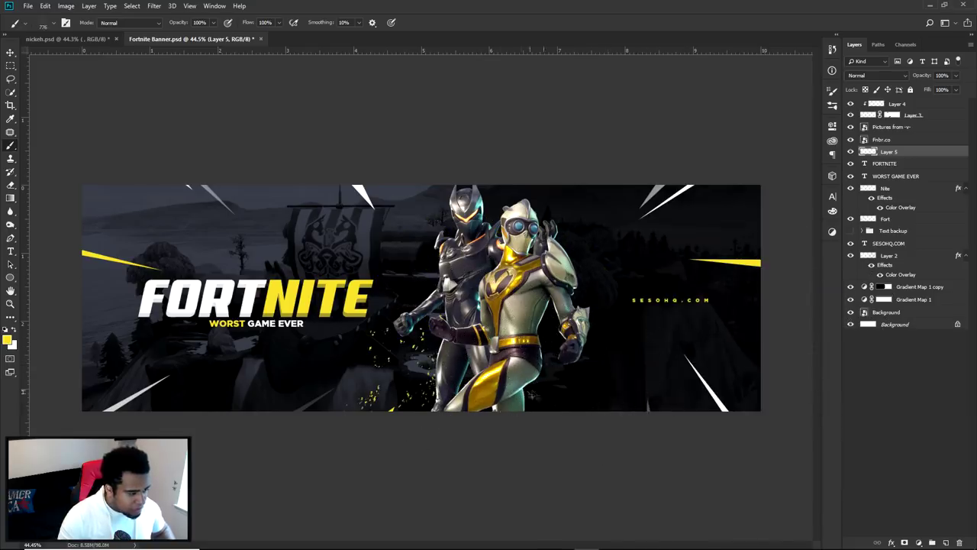
Browse the Volume 2 and Update Volume 2 V3 brush sets and choose the 1223 particle brush.
right_click(678, 394)
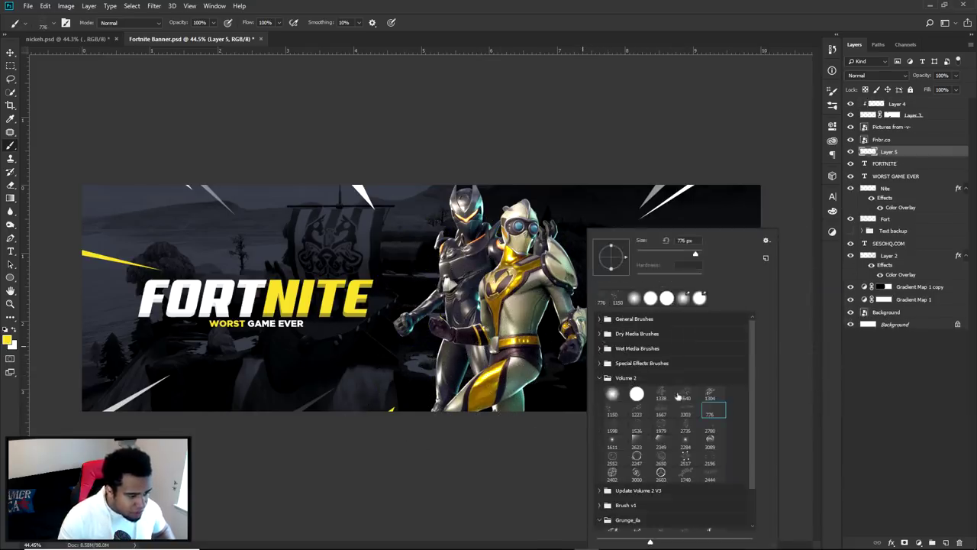
scroll(704, 471, "down", 2)
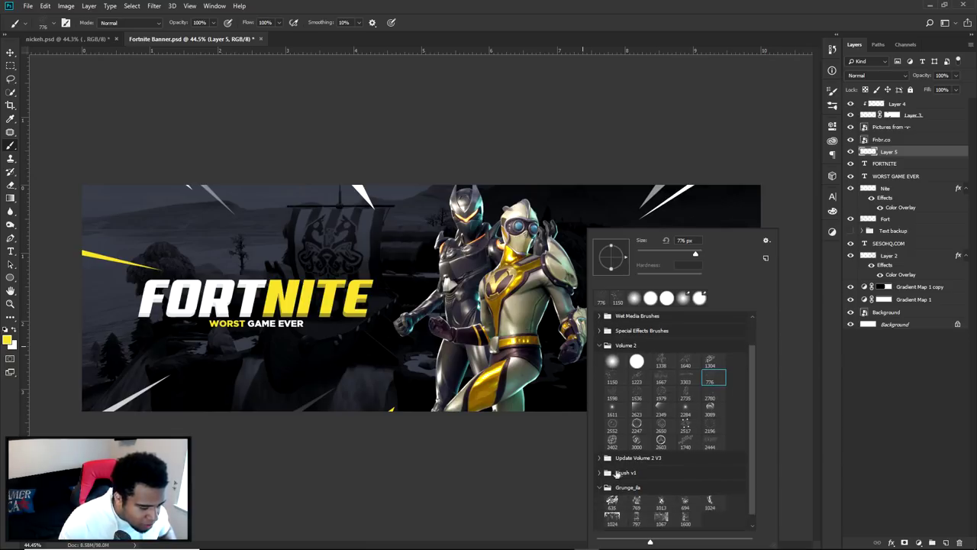
left_click(600, 458)
scroll(603, 455, "down", 1)
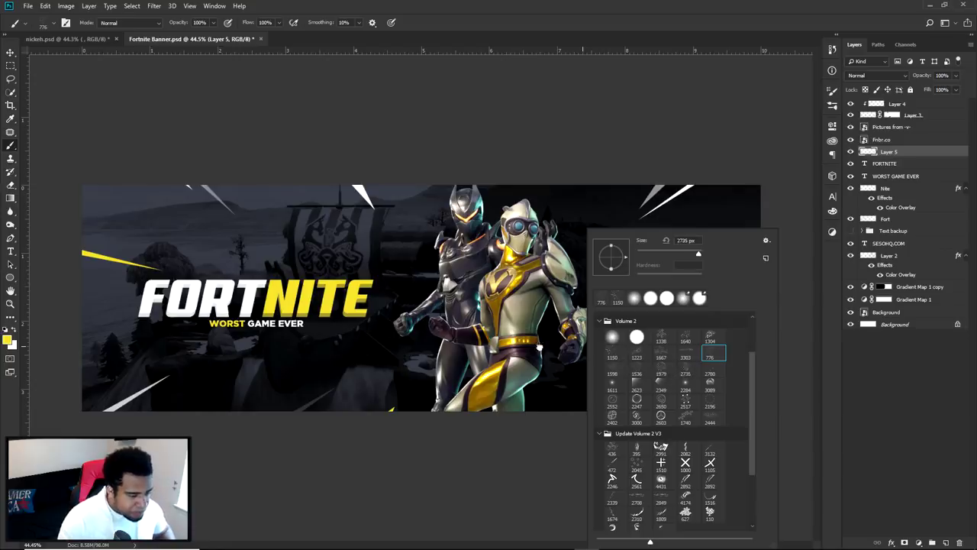
left_click(686, 369)
left_click(637, 343)
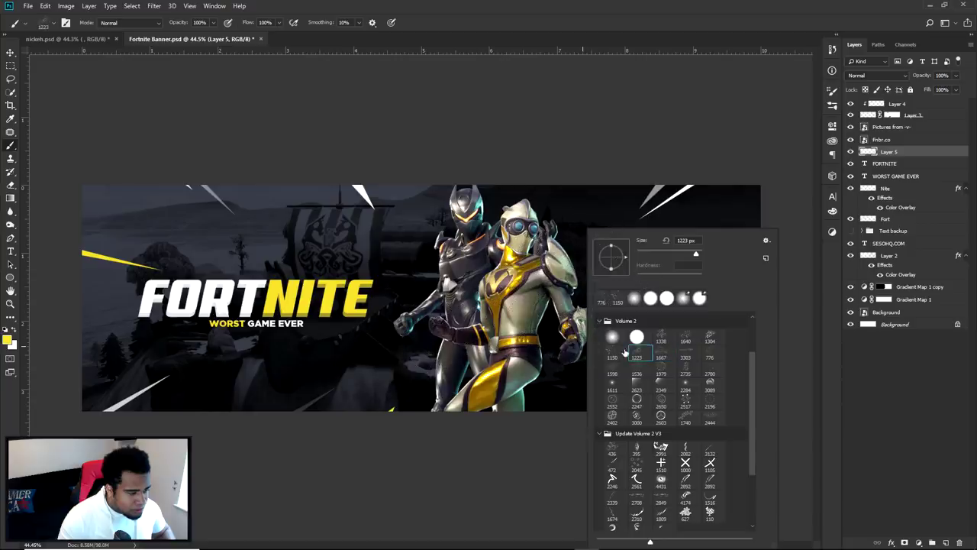
key("Return")
Stamp yellow particles behind the two characters on Layer 5 with a reduced brush size.
left_click(463, 404)
key("ctrl+z")
left_click_drag(479, 343, 428, 343)
left_click(469, 298)
Erase part of the yellow particles beside the dark character's shoulder and arm, toward the flag.
scroll(479, 318, "up", 4)
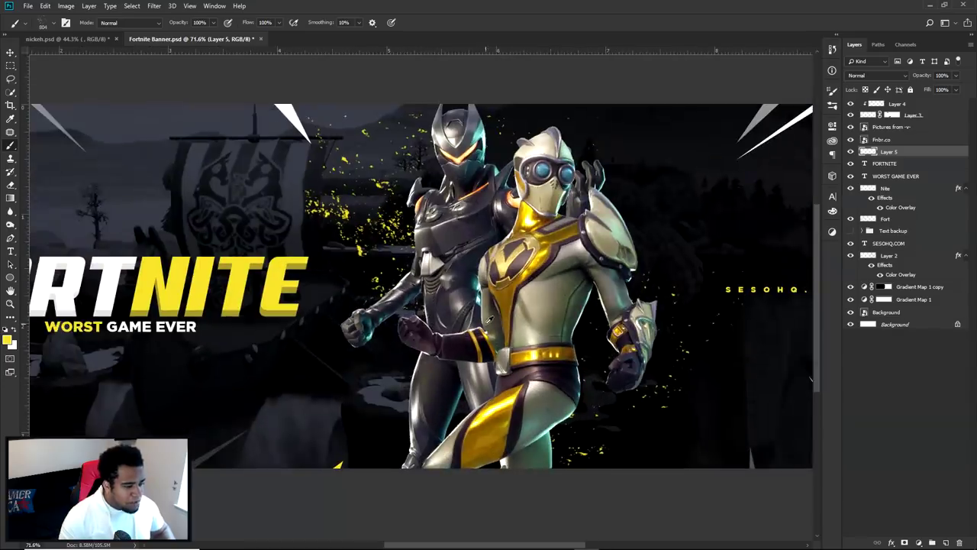
key("e")
mouse_move(406, 258)
left_mouse_down()
mouse_move(425, 259)
mouse_move(364, 247)
mouse_move(357, 230)
mouse_move(397, 236)
left_mouse_up()
mouse_move(397, 232)
left_mouse_down()
mouse_move(408, 232)
mouse_move(342, 228)
mouse_move(333, 216)
left_mouse_up()
scroll(458, 236, "down", 3)
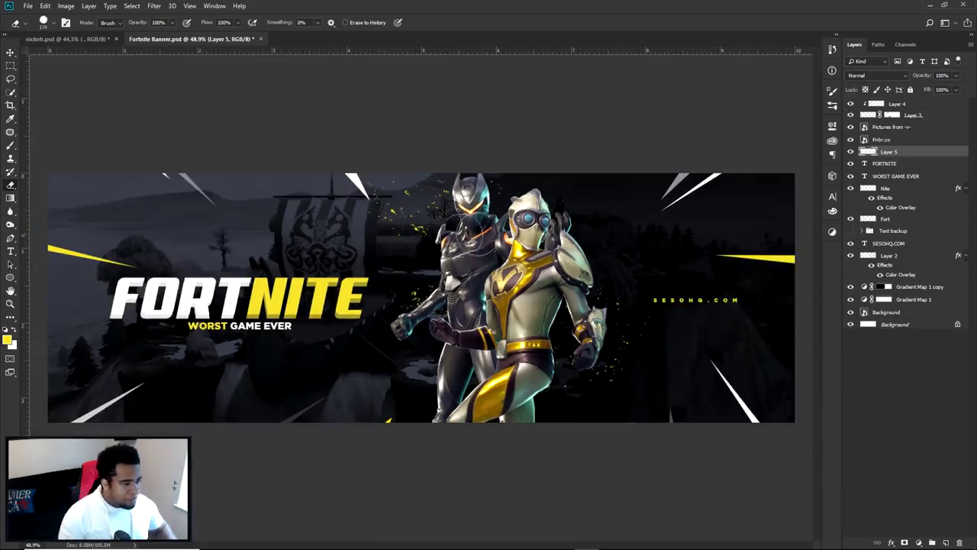
Add an Outer Glow to Layer 5 in a dark orange sampled from the light character's suit, with increased opacity.
double_click(920, 155)
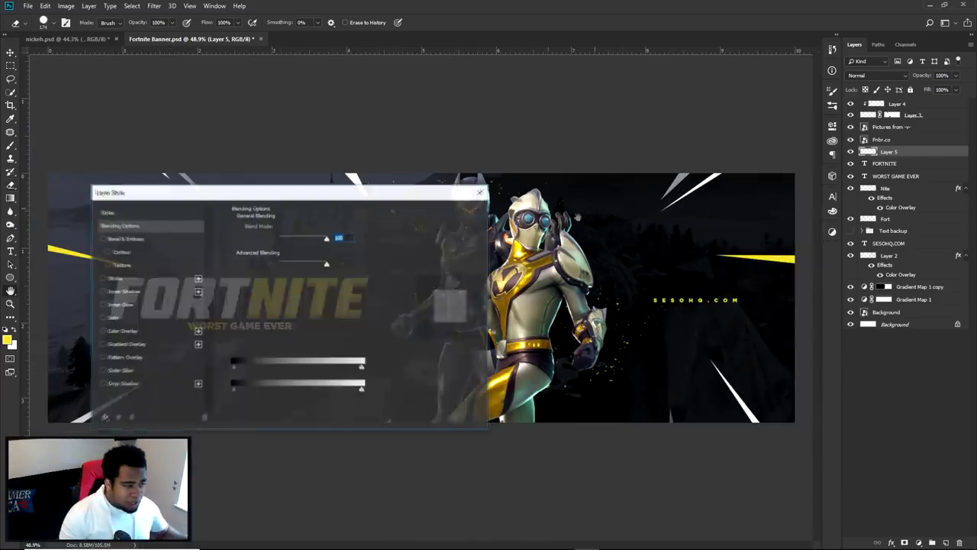
left_click(561, 364)
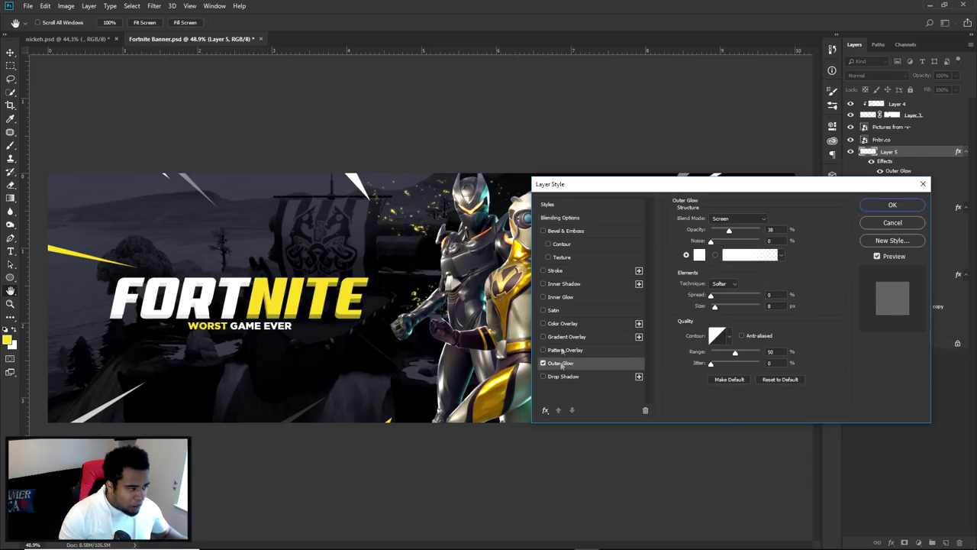
left_click(701, 255)
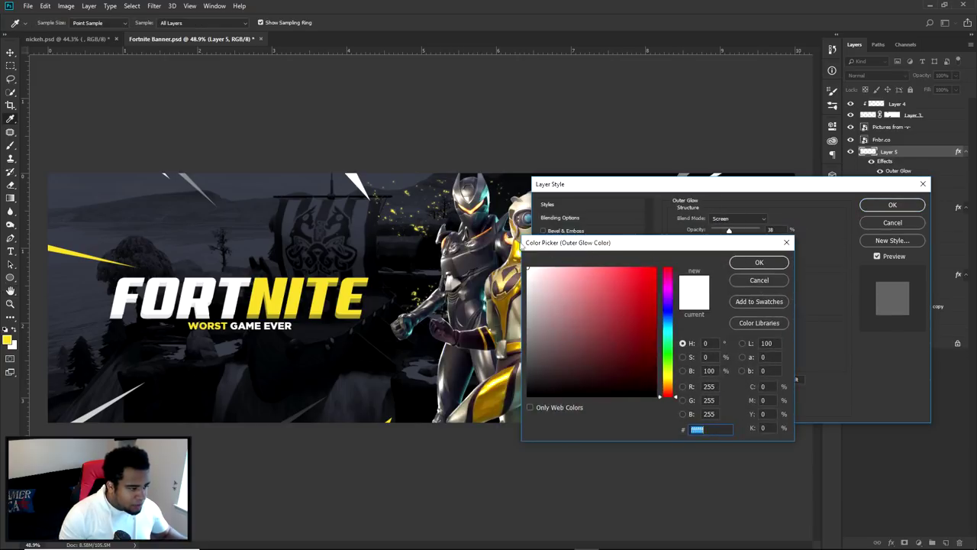
left_click(516, 284)
left_click(745, 266)
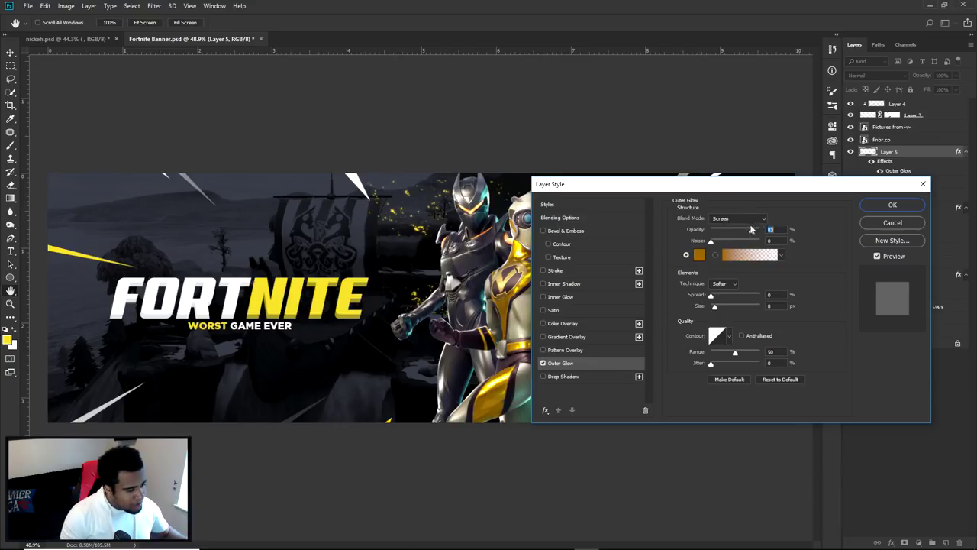
left_click(892, 205)
key("e")
scroll(569, 286, "down", 2)
scroll(569, 286, "up", 1)
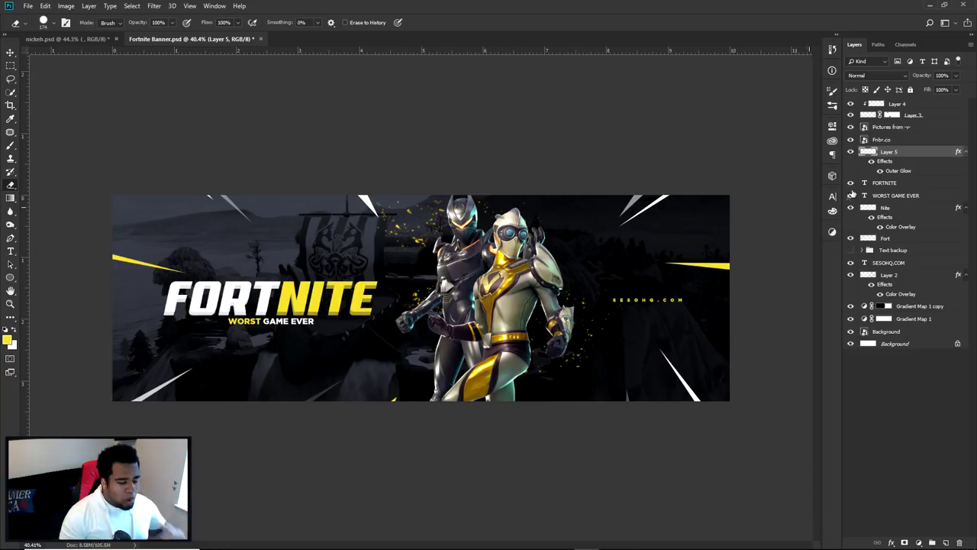
Create a new layer above Layer 4 and choose a large soft round brush.
left_click(891, 106)
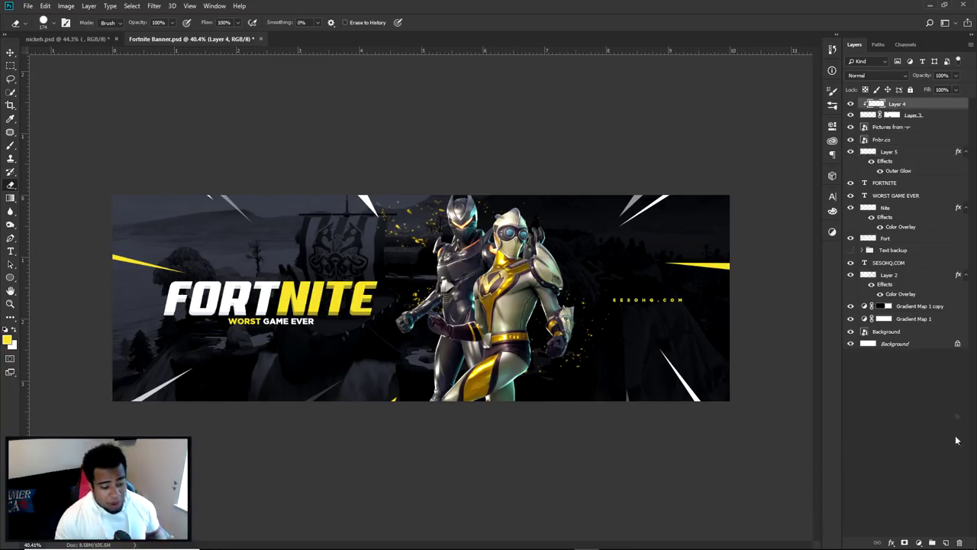
left_click(946, 542)
key("b")
left_click_drag(550, 243, 503, 248)
right_click(493, 227)
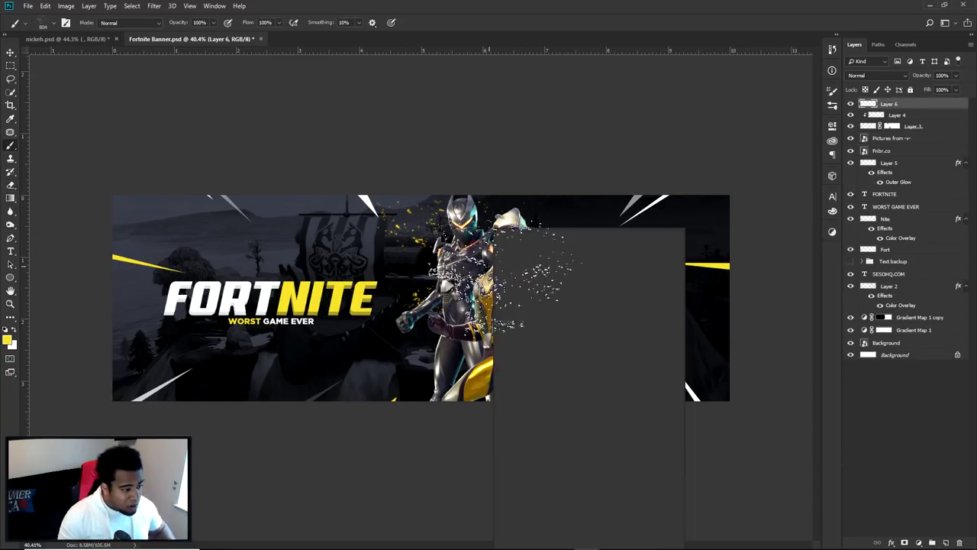
left_click(588, 298)
left_click_drag(409, 296, 430, 300)
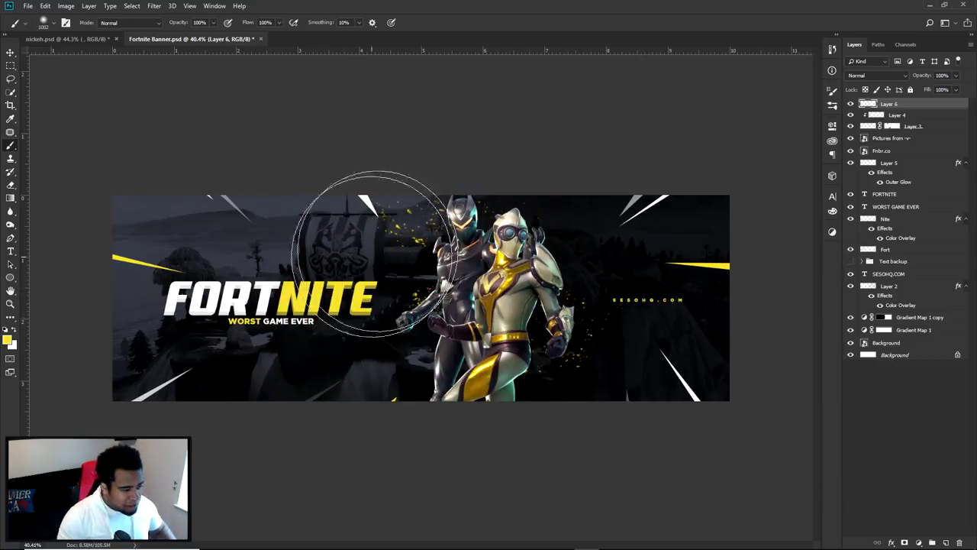
Sample dark gold from the light character's suit and paint soft spots over the characters, the title and the banner corners on Layer 6.
left_click(521, 269, "alt")
mouse_move(520, 269)
left_mouse_down()
mouse_move(371, 243)
mouse_move(175, 233)
mouse_move(458, 195)
mouse_move(539, 302)
mouse_move(524, 268)
left_mouse_up()
mouse_move(432, 301)
left_mouse_down()
mouse_move(441, 301)
mouse_move(410, 301)
left_mouse_up()
left_click(493, 273)
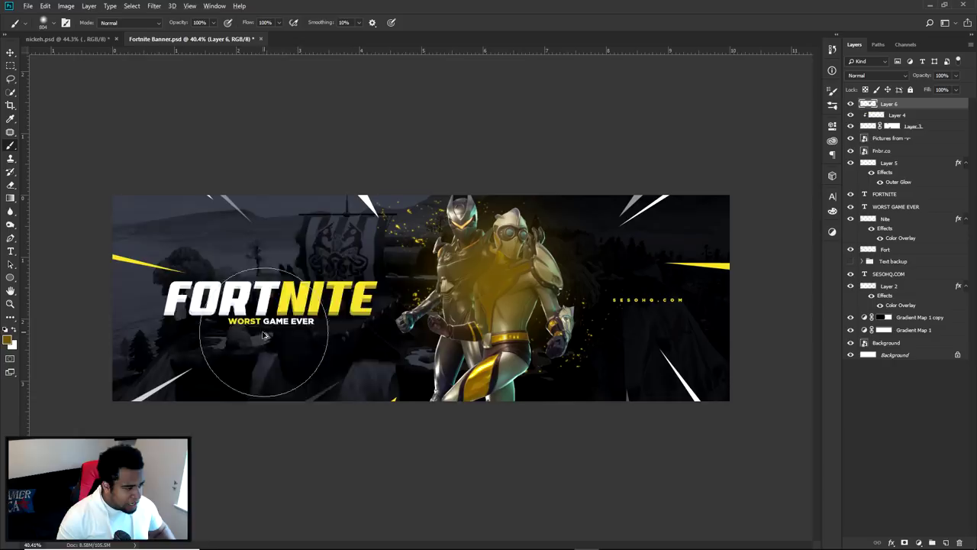
left_click(305, 308)
left_click_drag(516, 336, 549, 336)
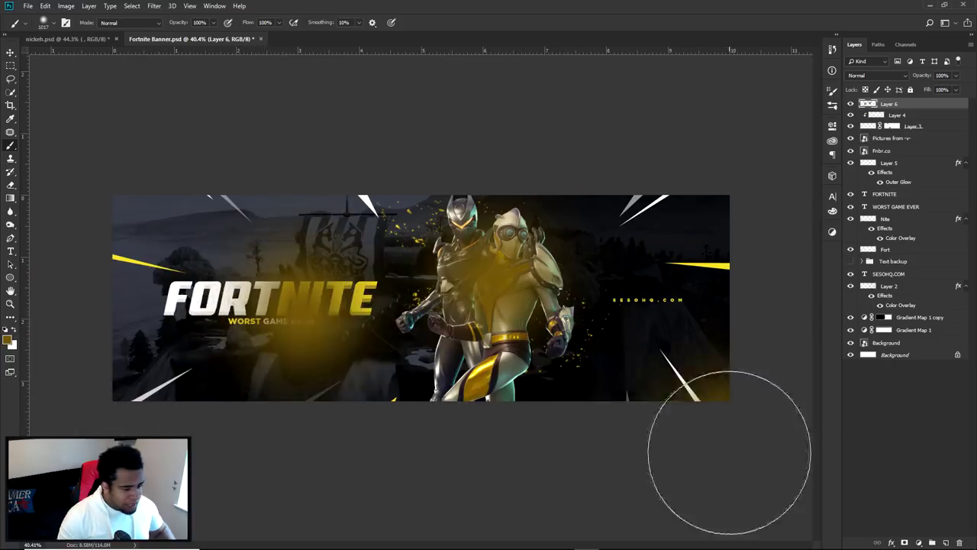
left_click(206, 164)
Set Layer 6 to Linear Dodge (Add) blending with 57% opacity.
left_click(885, 75)
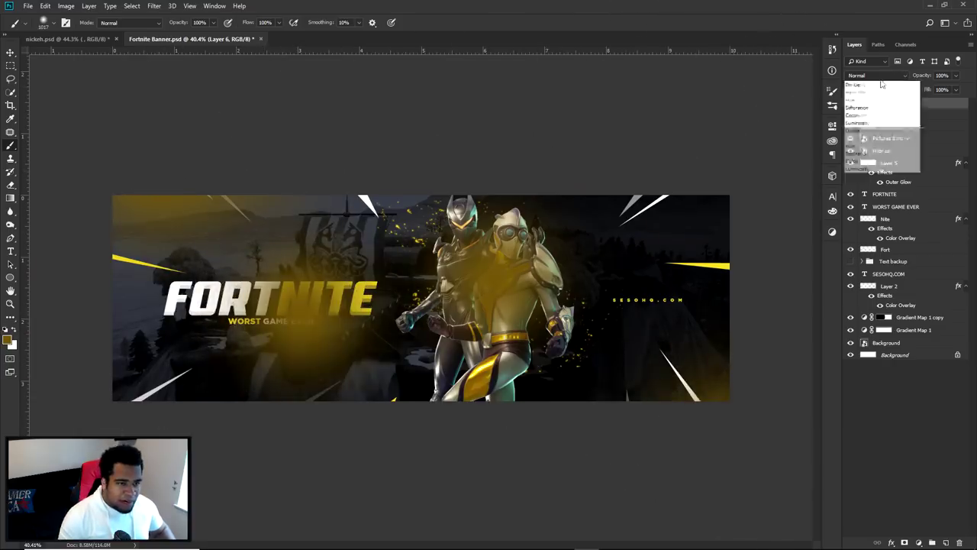
left_click(869, 177)
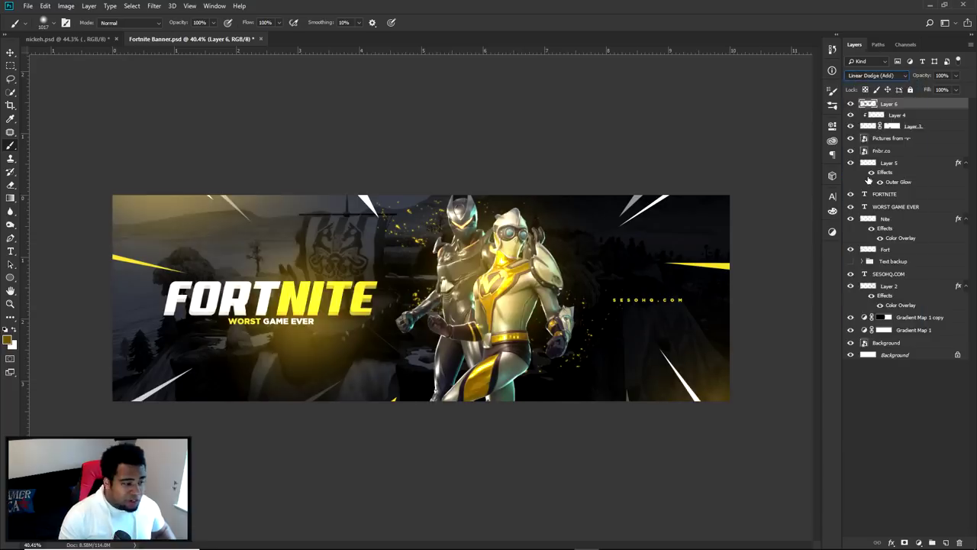
left_click(957, 76)
left_click_drag(953, 87, 936, 87)
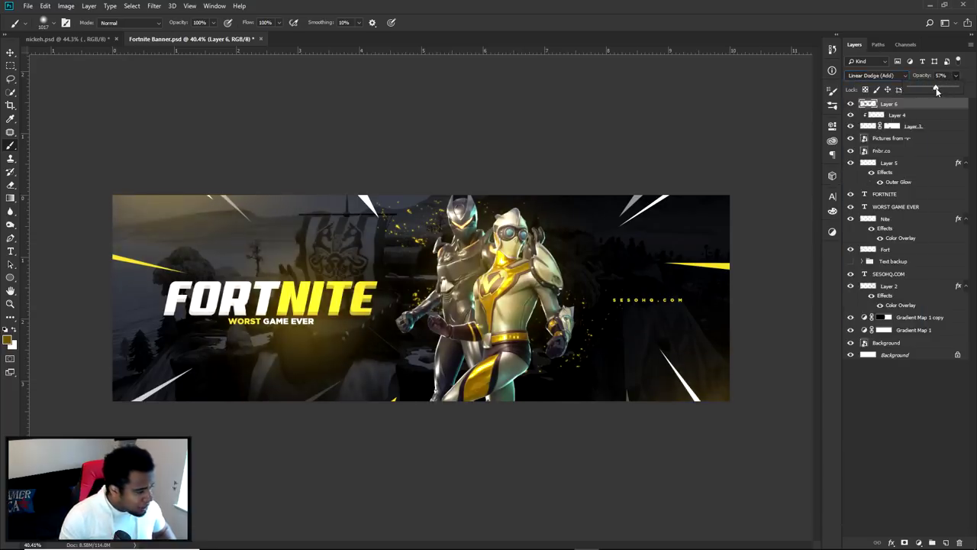
Erase the gold glow in the banner's upper-left area on Layer 6 with a large soft eraser.
key("e")
left_click_drag(201, 211, 295, 168)
mouse_move(234, 240)
left_mouse_down()
mouse_move(229, 7)
mouse_move(213, 15)
left_mouse_up()
left_click_drag(251, 145, 139, 180)
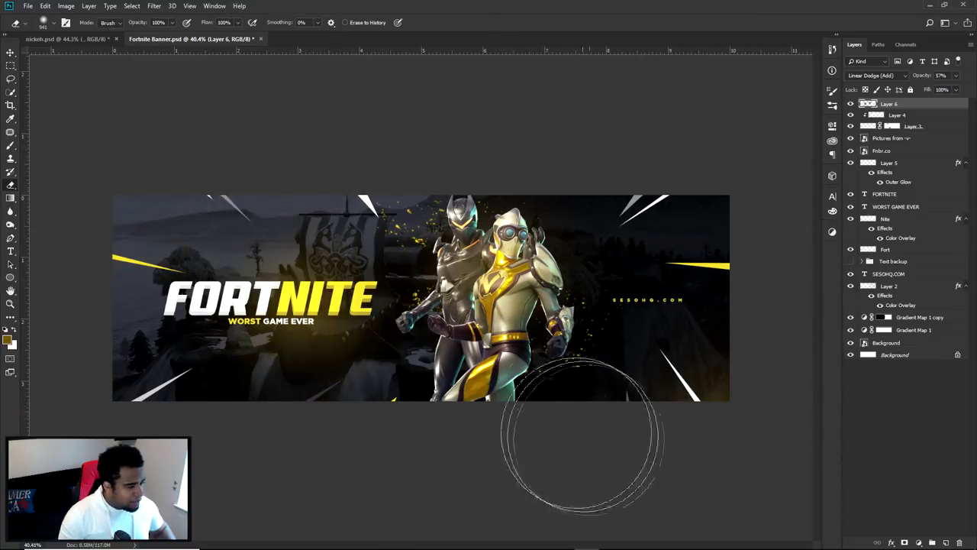
key("v")
scroll(441, 342, "down", 1)
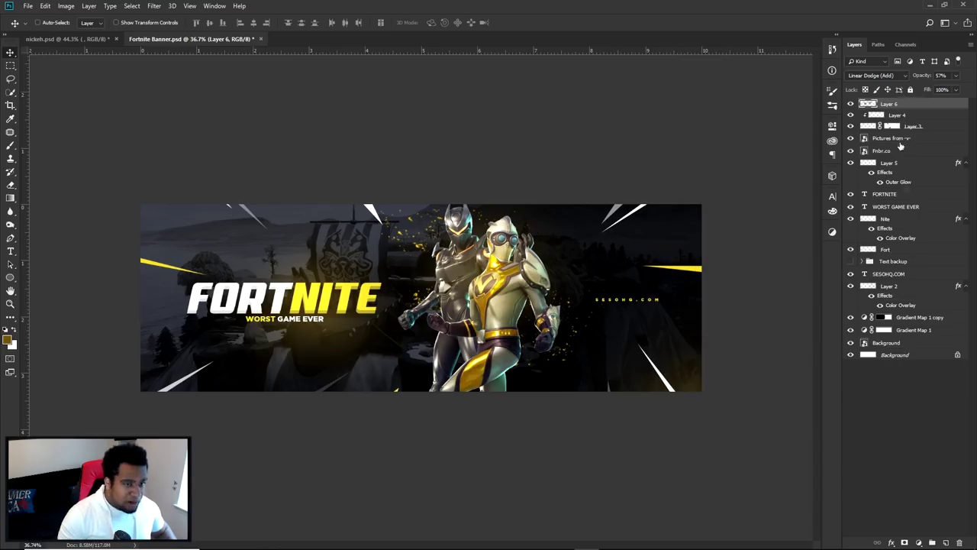
Duplicate all layers from Layer 6 down to Background and merge the copies into a single layer.
left_click(920, 356, "shift")
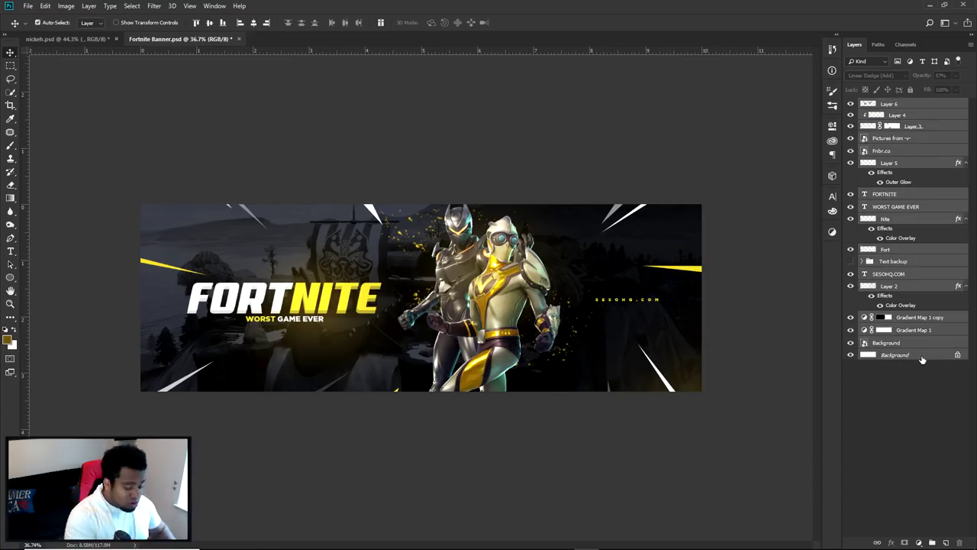
key("ctrl+j")
key("ctrl")
key("ctrl+e")
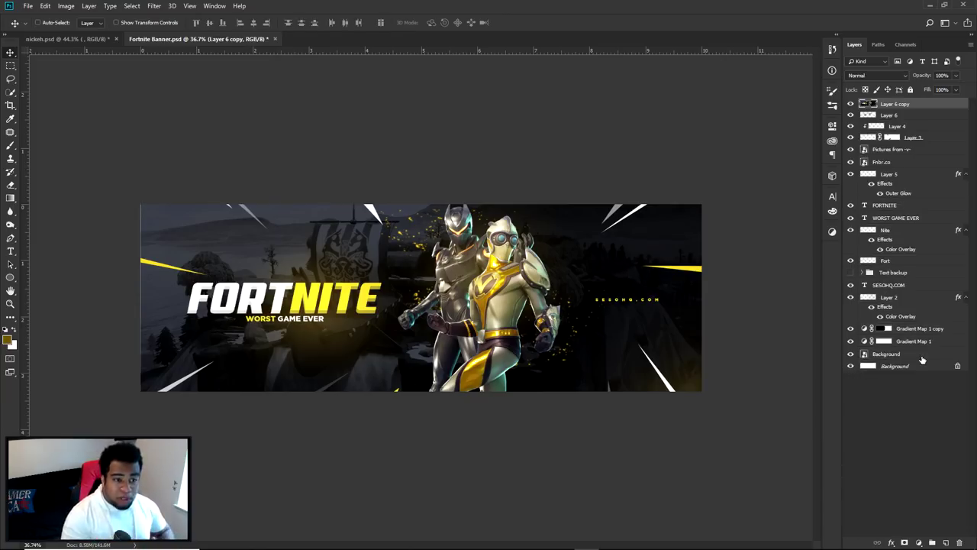
Toggle the merged layer's visibility, try moving it, and undo the move.
left_click(850, 104)
left_click(850, 104)
left_click_drag(504, 239, 494, 203)
key("ctrl+z")
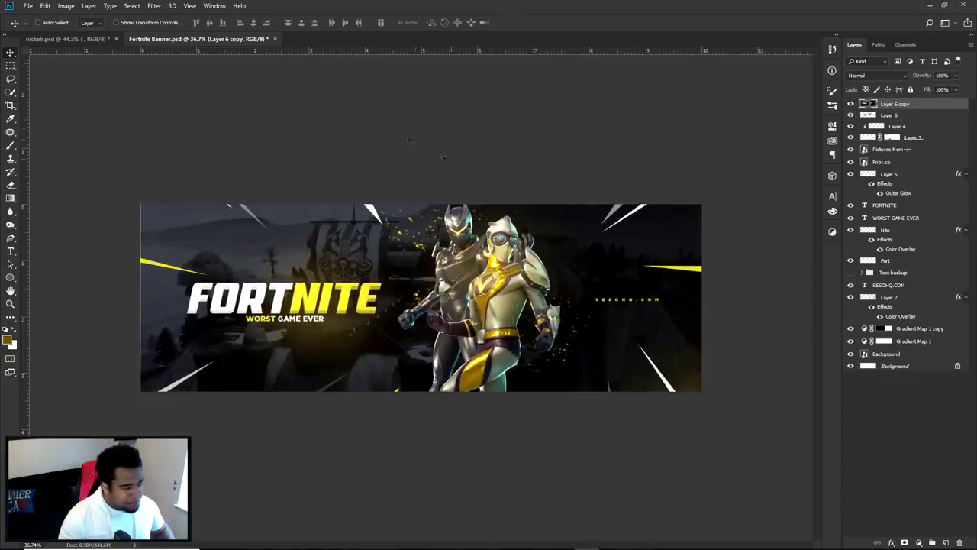
Apply the Paint Daubs filter to the merged layer with brush size 1, sharpness 1 and the Simple brush type.
left_click(157, 8)
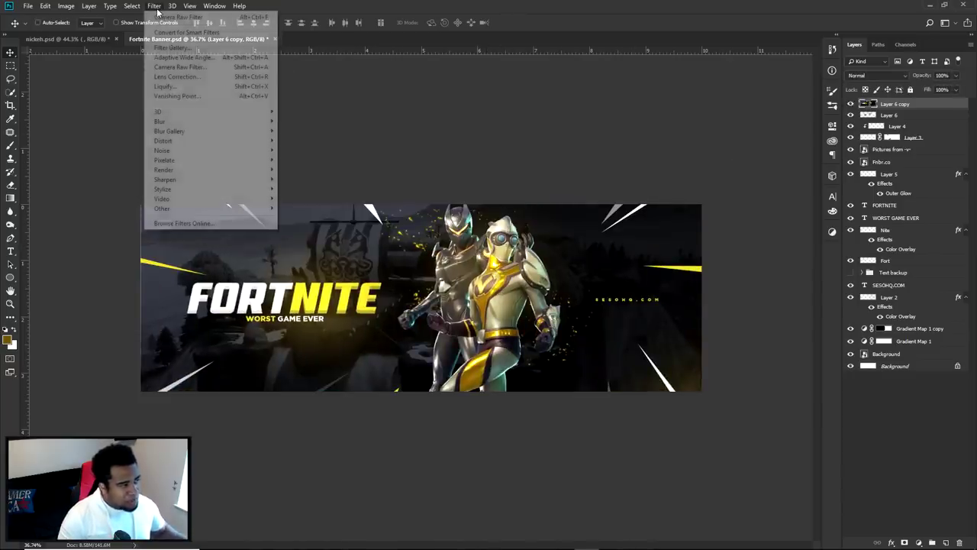
left_click(181, 47)
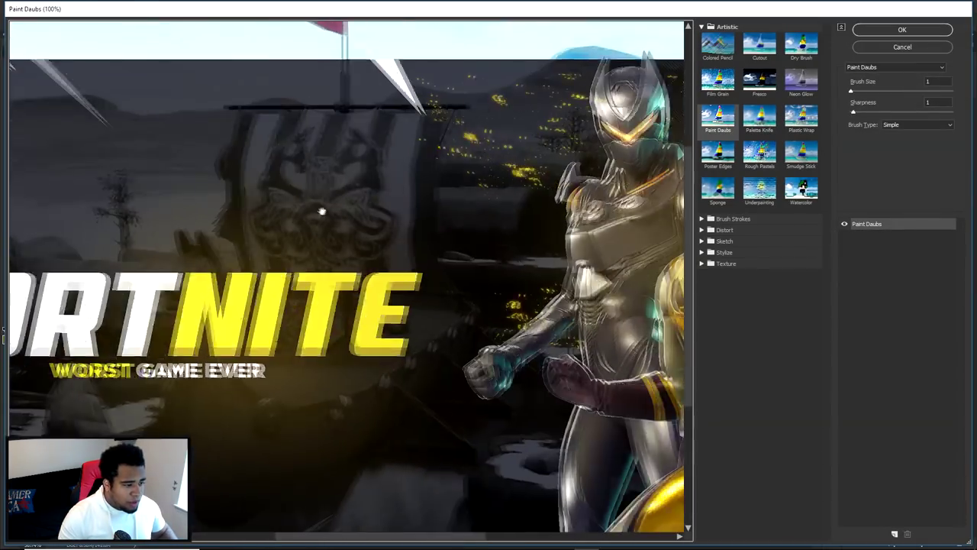
left_click_drag(322, 211, 138, 183)
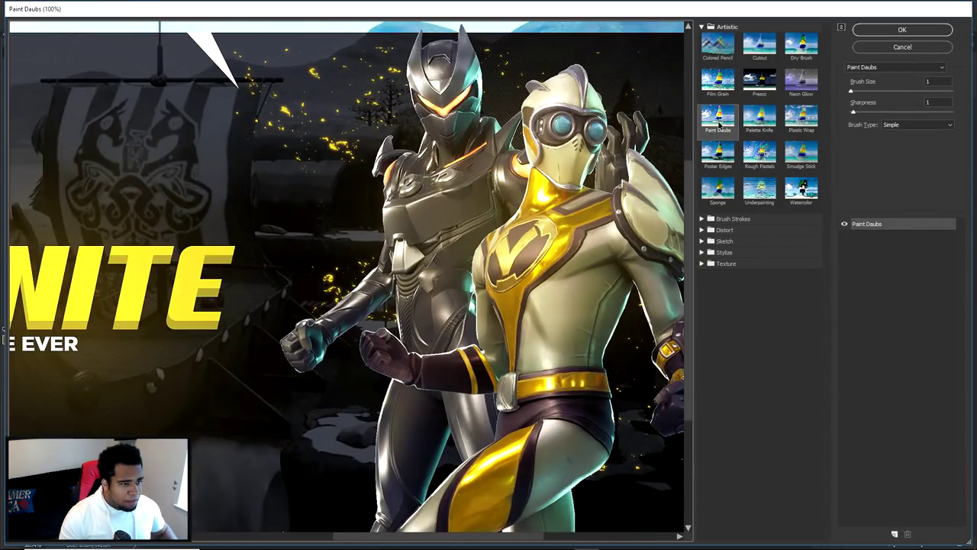
left_click(856, 31)
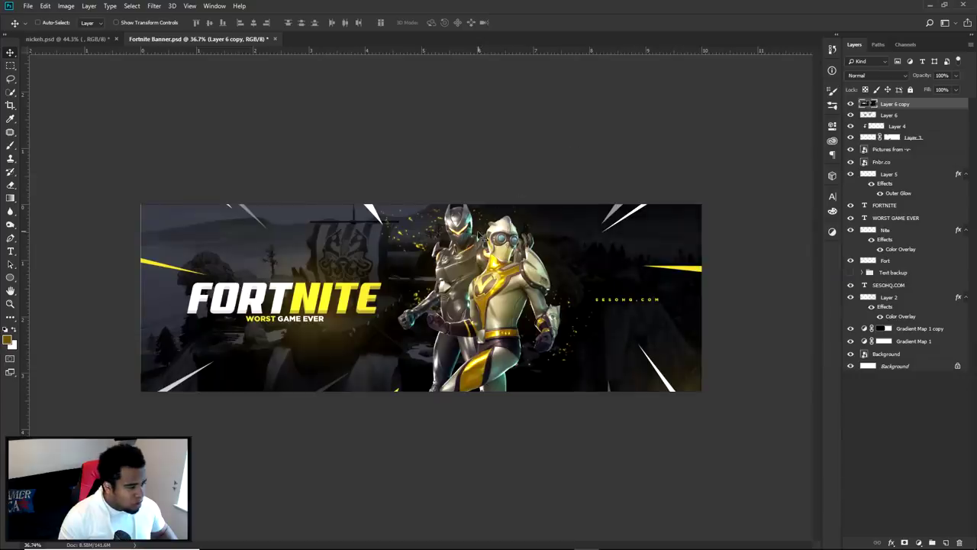
Examine the Paint Daubs effect on the characters up close by comparing the banner with and without the merged layer.
scroll(477, 237, "up", 3)
scroll(456, 246, "up", 3)
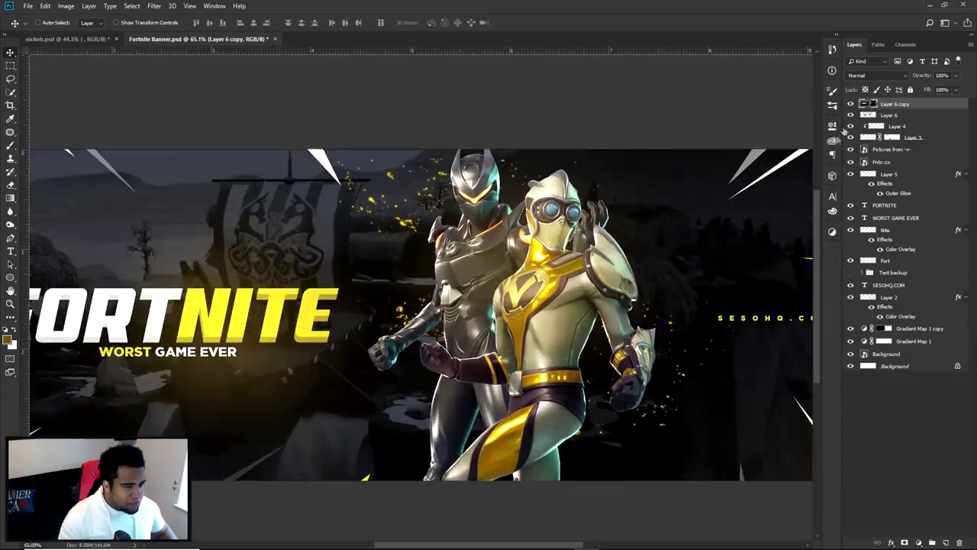
scroll(591, 239, "down", 1)
scroll(603, 223, "up", 3)
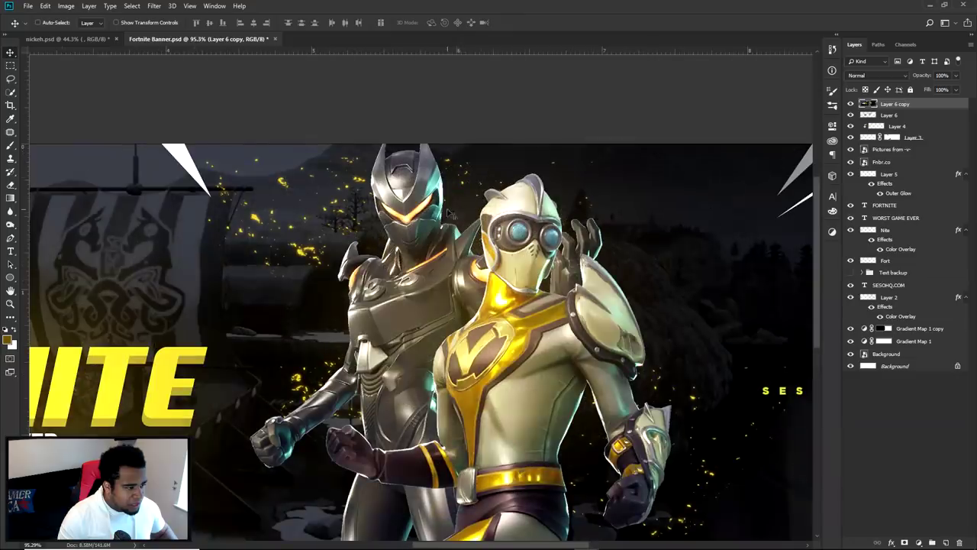
left_click(851, 103)
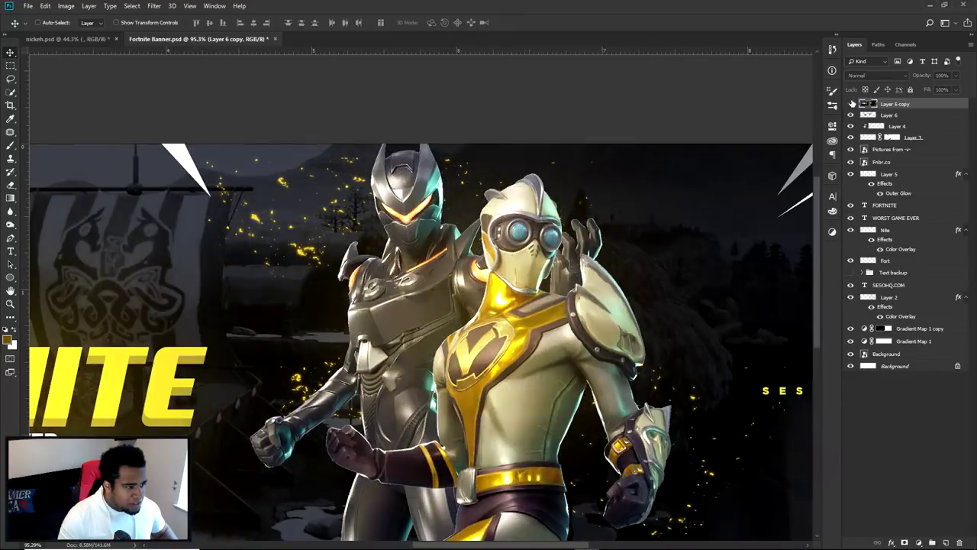
left_click(851, 104)
left_click(850, 104)
left_click(850, 104)
scroll(671, 244, "down", 4)
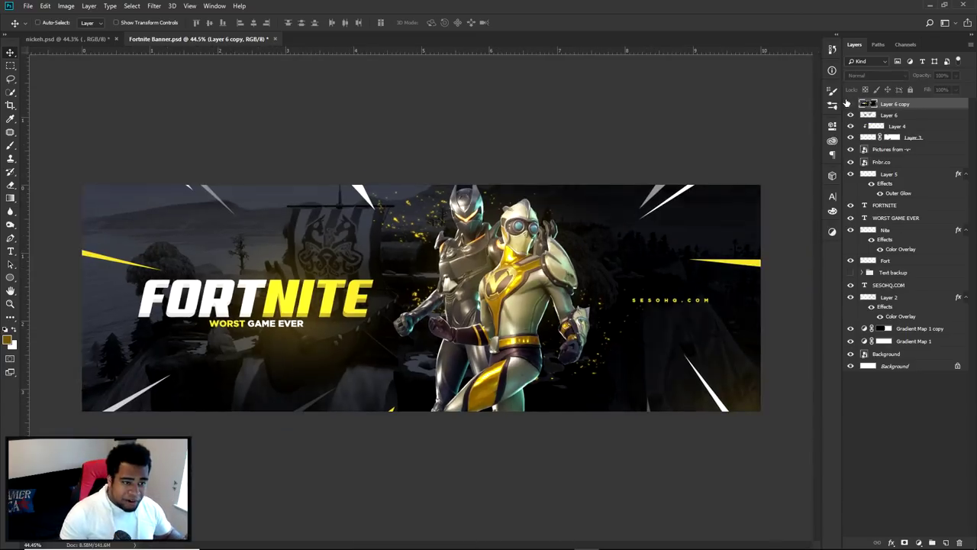
Convert the merged layer to a smart object and apply the Camera Raw Filter with contrast -53 and highlights -40.
right_click(902, 105)
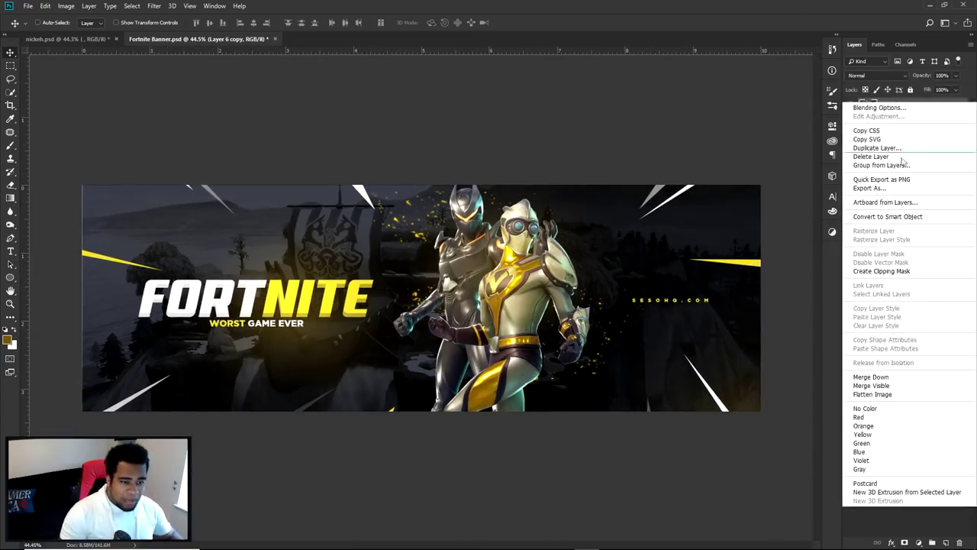
left_click(888, 217)
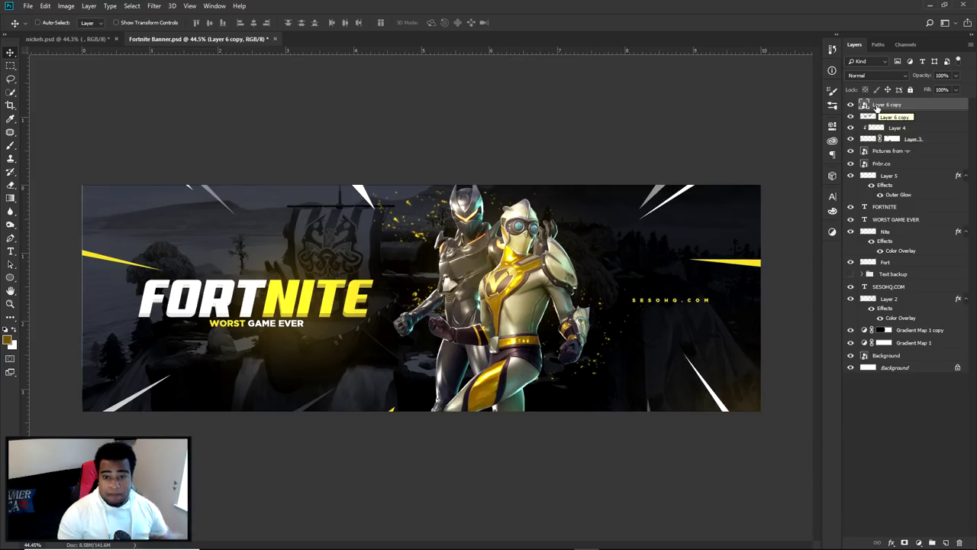
left_click(153, 6)
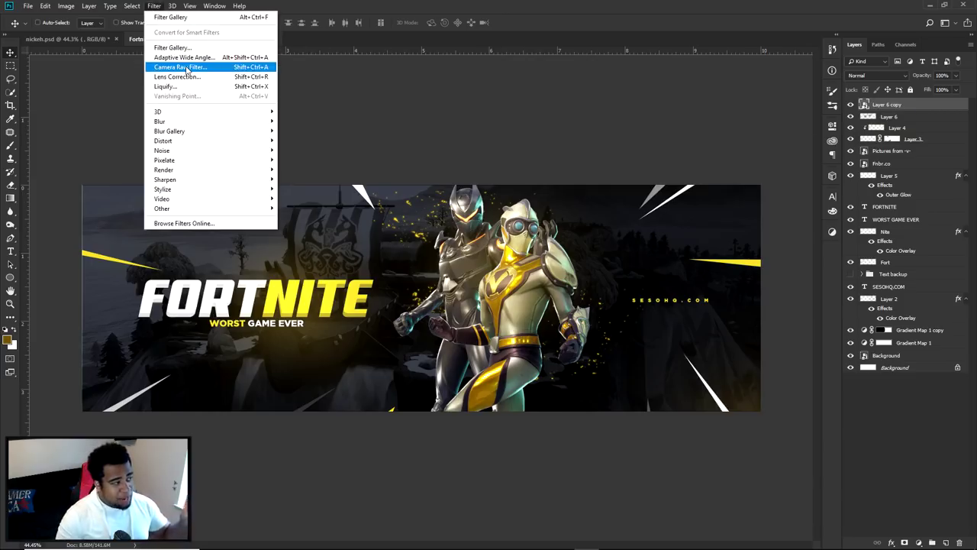
left_click(186, 67)
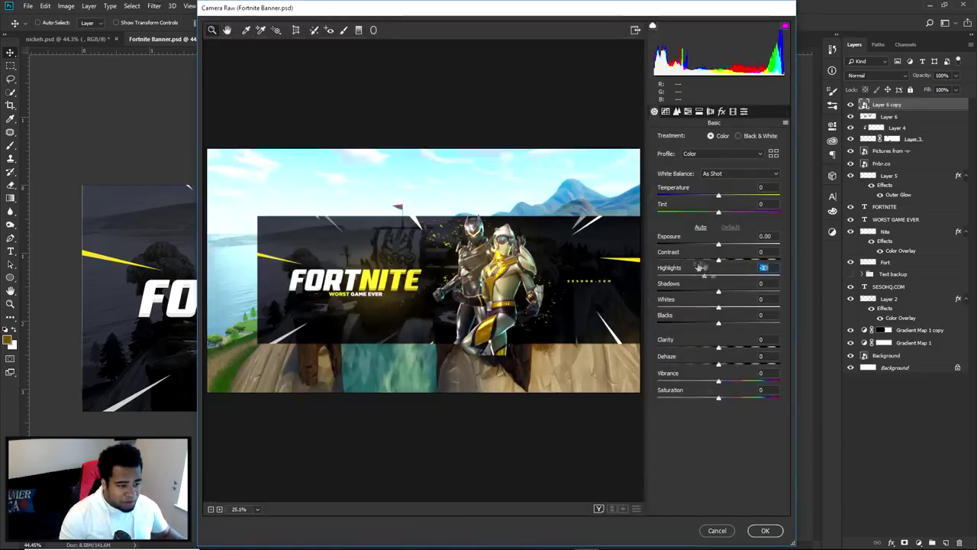
left_click(765, 531)
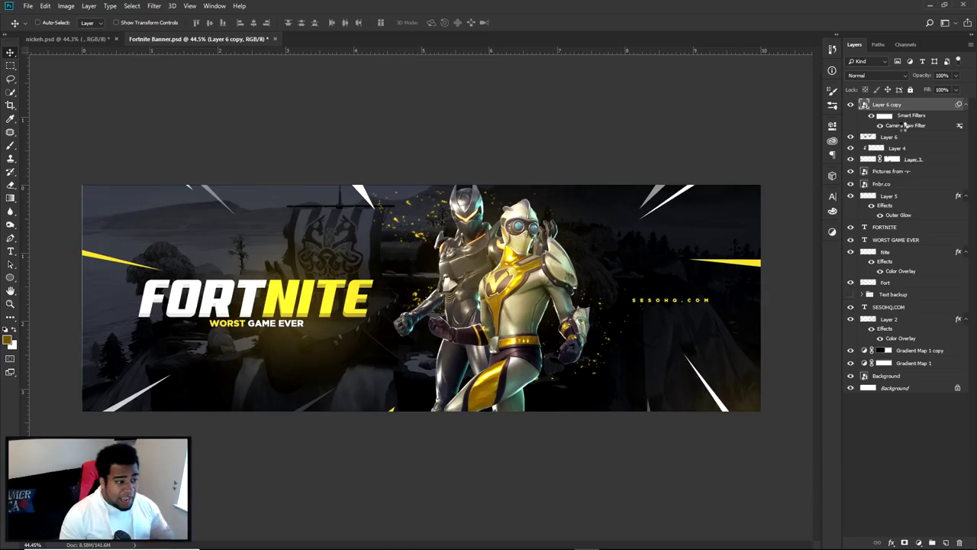
Reopen the merged layer's Camera Raw Filter, try contrast -20, and reset the basic adjustments to their defaults.
double_click(905, 125)
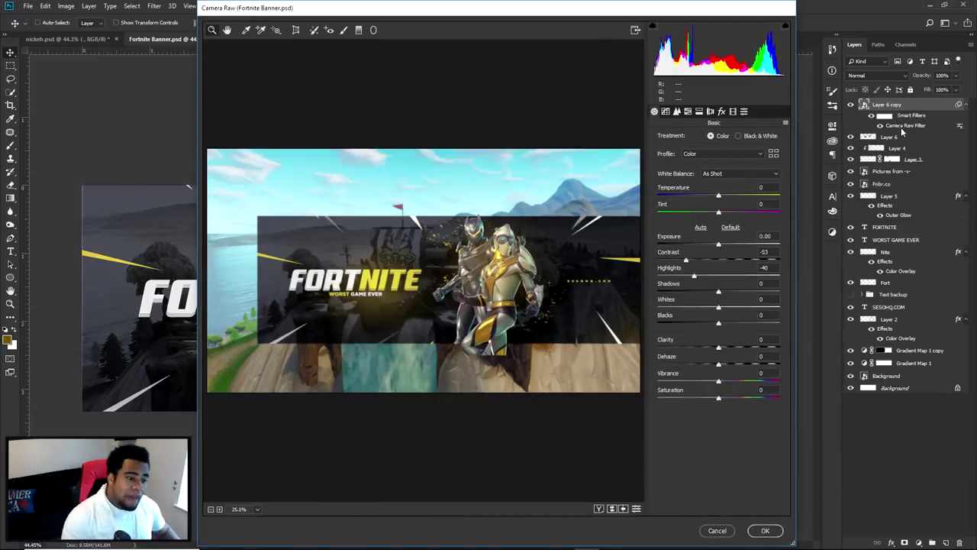
left_click_drag(687, 260, 707, 260)
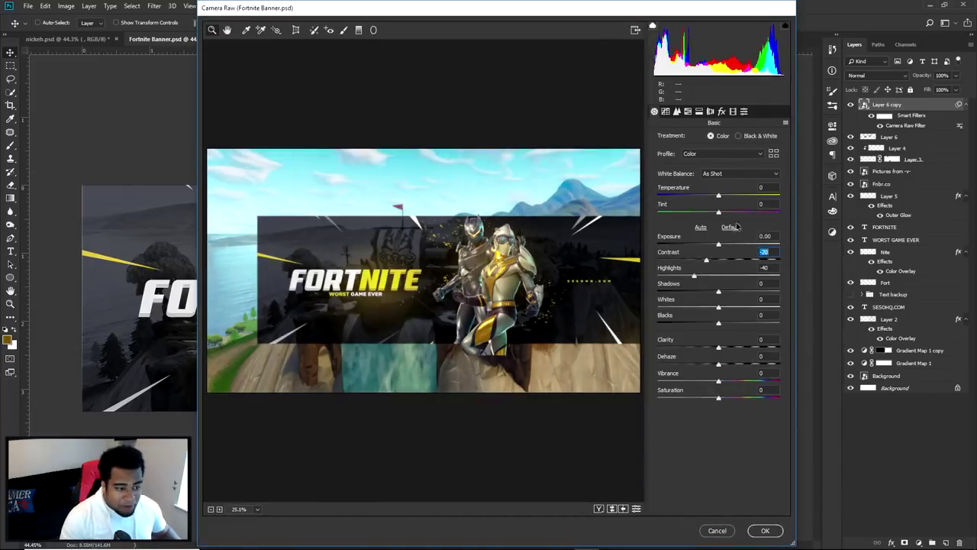
left_click(731, 227)
Set the Camera Raw adjustments to clarity +13, vibrance +35, shadows -18, whites +19 and highlights +15.
key("ctrl+plus")
key("ctrl+plus")
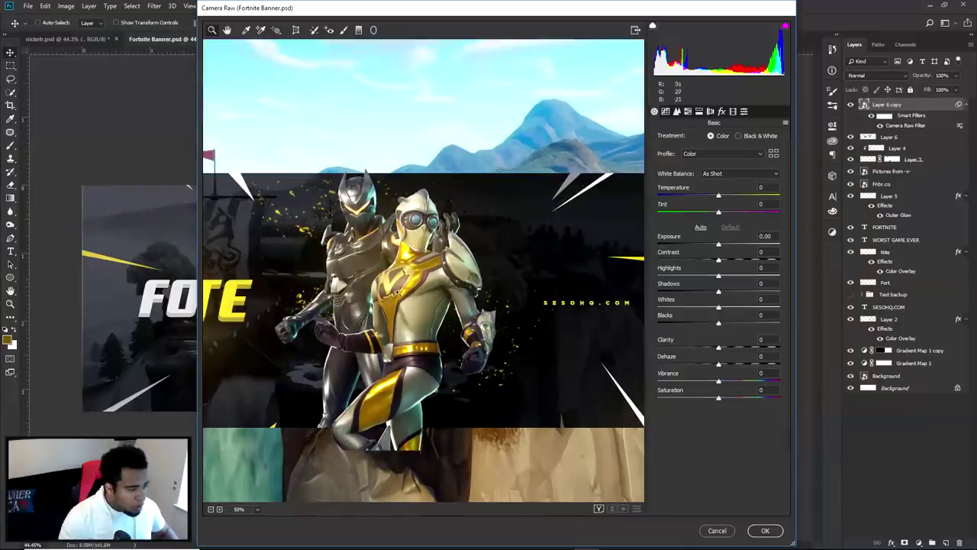
left_click_drag(719, 347, 727, 349)
left_click(720, 381)
left_click_drag(719, 382, 741, 387)
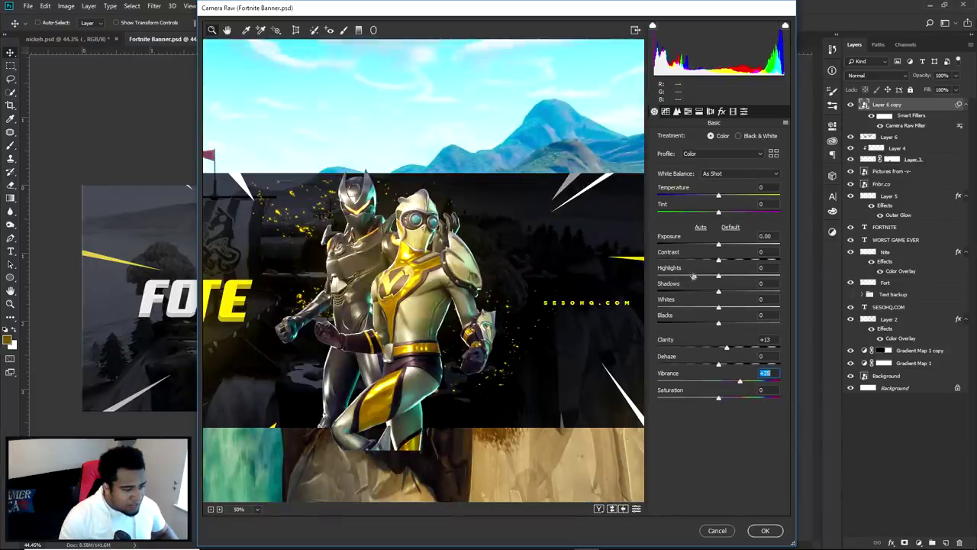
mouse_move(718, 293)
left_mouse_down()
mouse_move(701, 295)
mouse_move(731, 307)
left_mouse_up()
left_click_drag(718, 275, 727, 277)
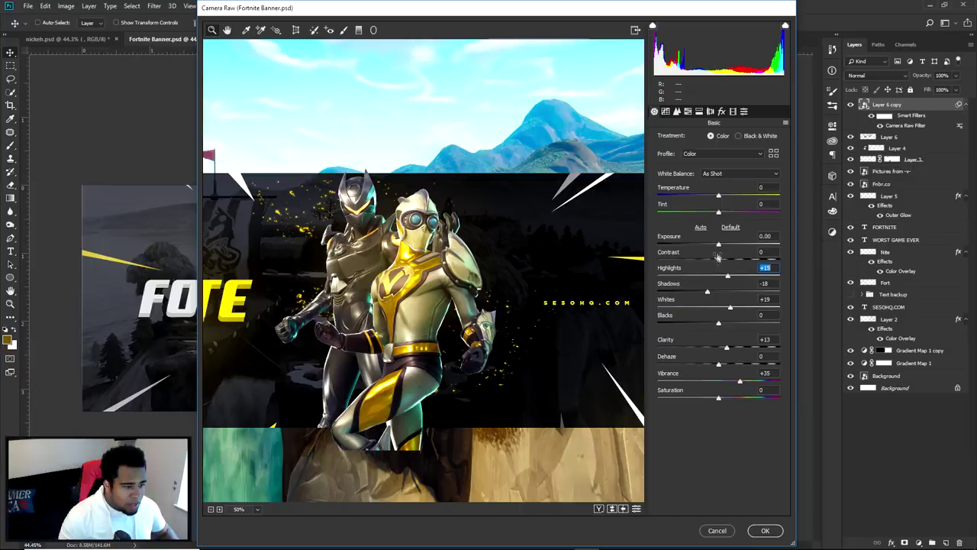
Try temperature -4 and tint +23, return both to 0, and apply the Camera Raw adjustments.
left_click_drag(718, 195, 732, 211)
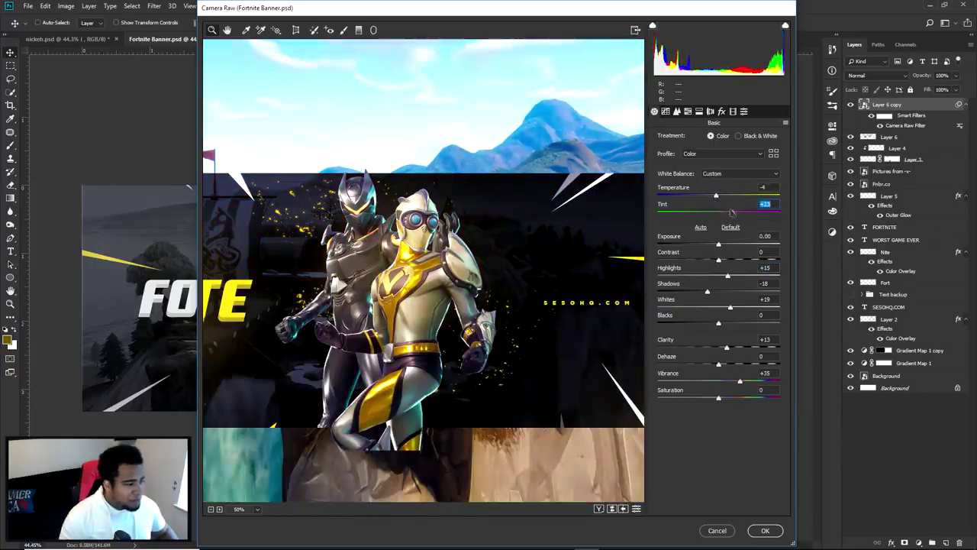
type("0")
left_click_drag(772, 187, 708, 204)
type("0")
left_click(765, 530)
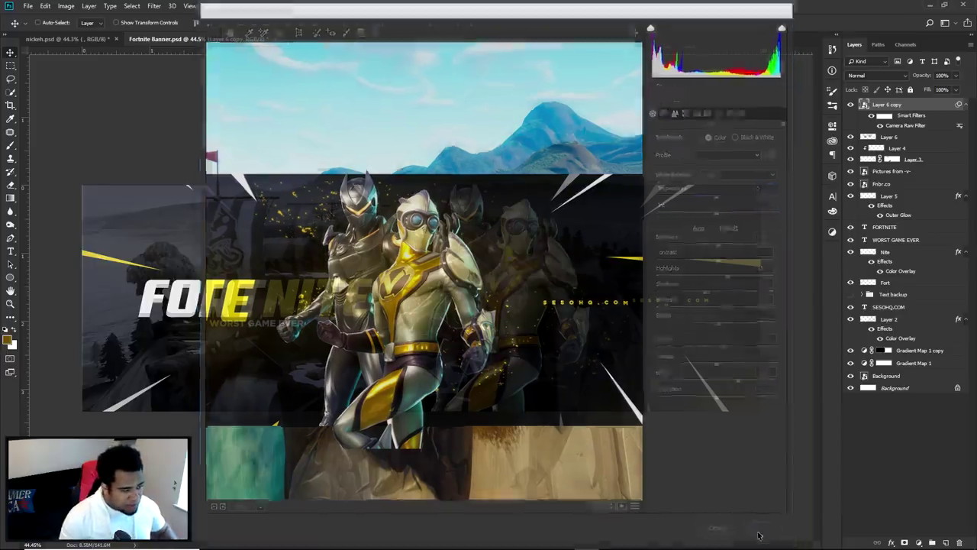